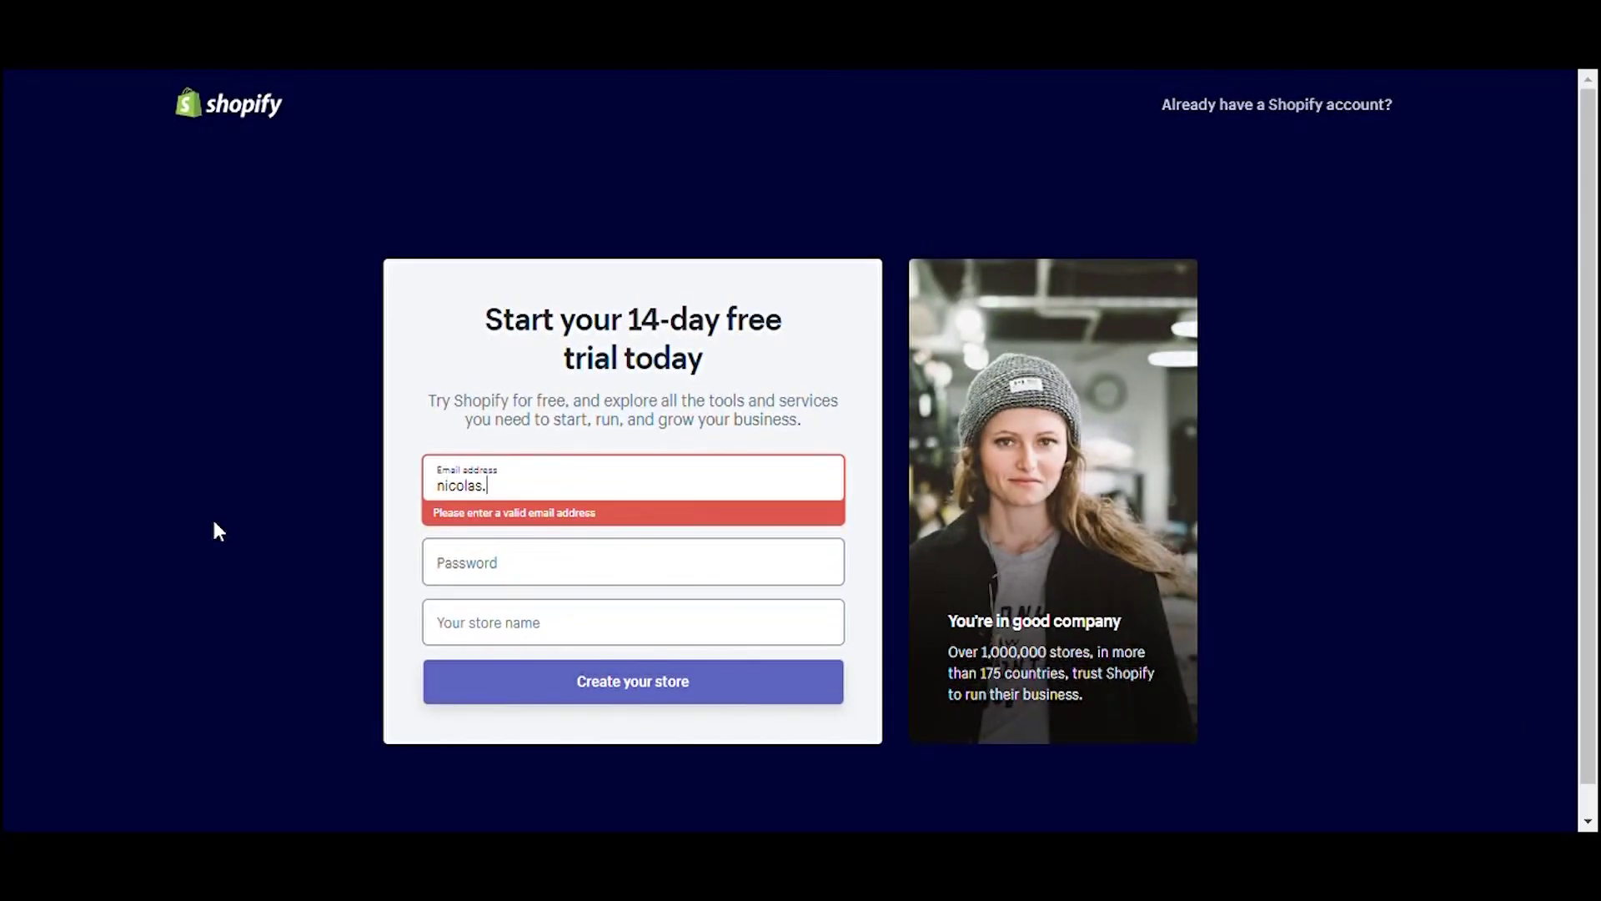
Step: Sign up with the account e-mail and password, naming the store 'Bento markett'
click(450, 576)
text(********)
click(562, 608)
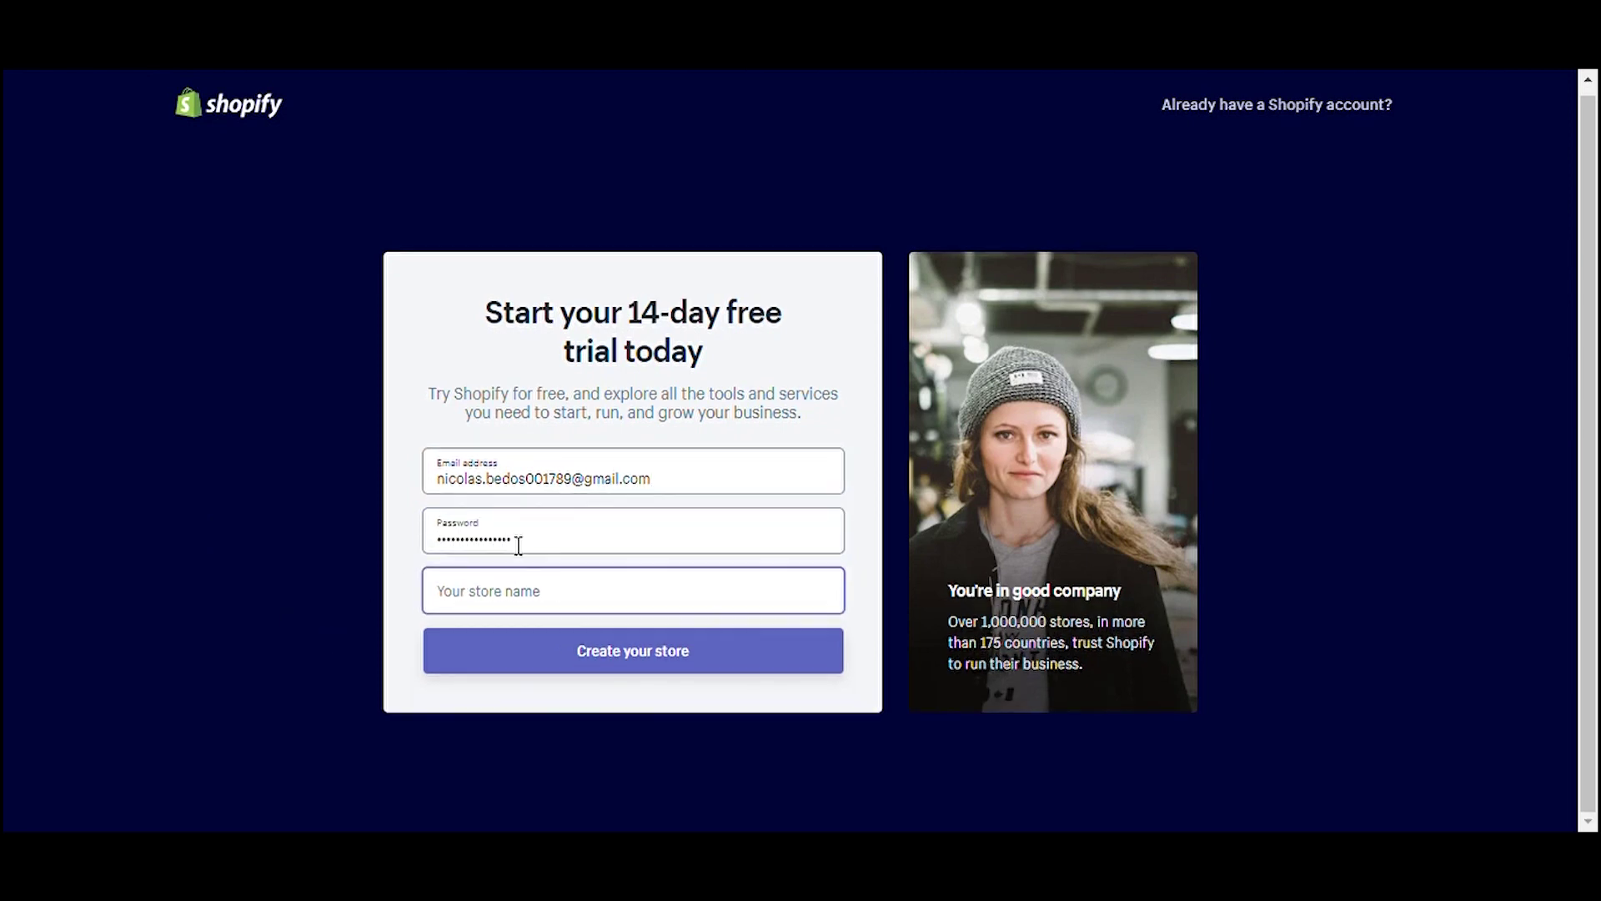
text(Bento markett)
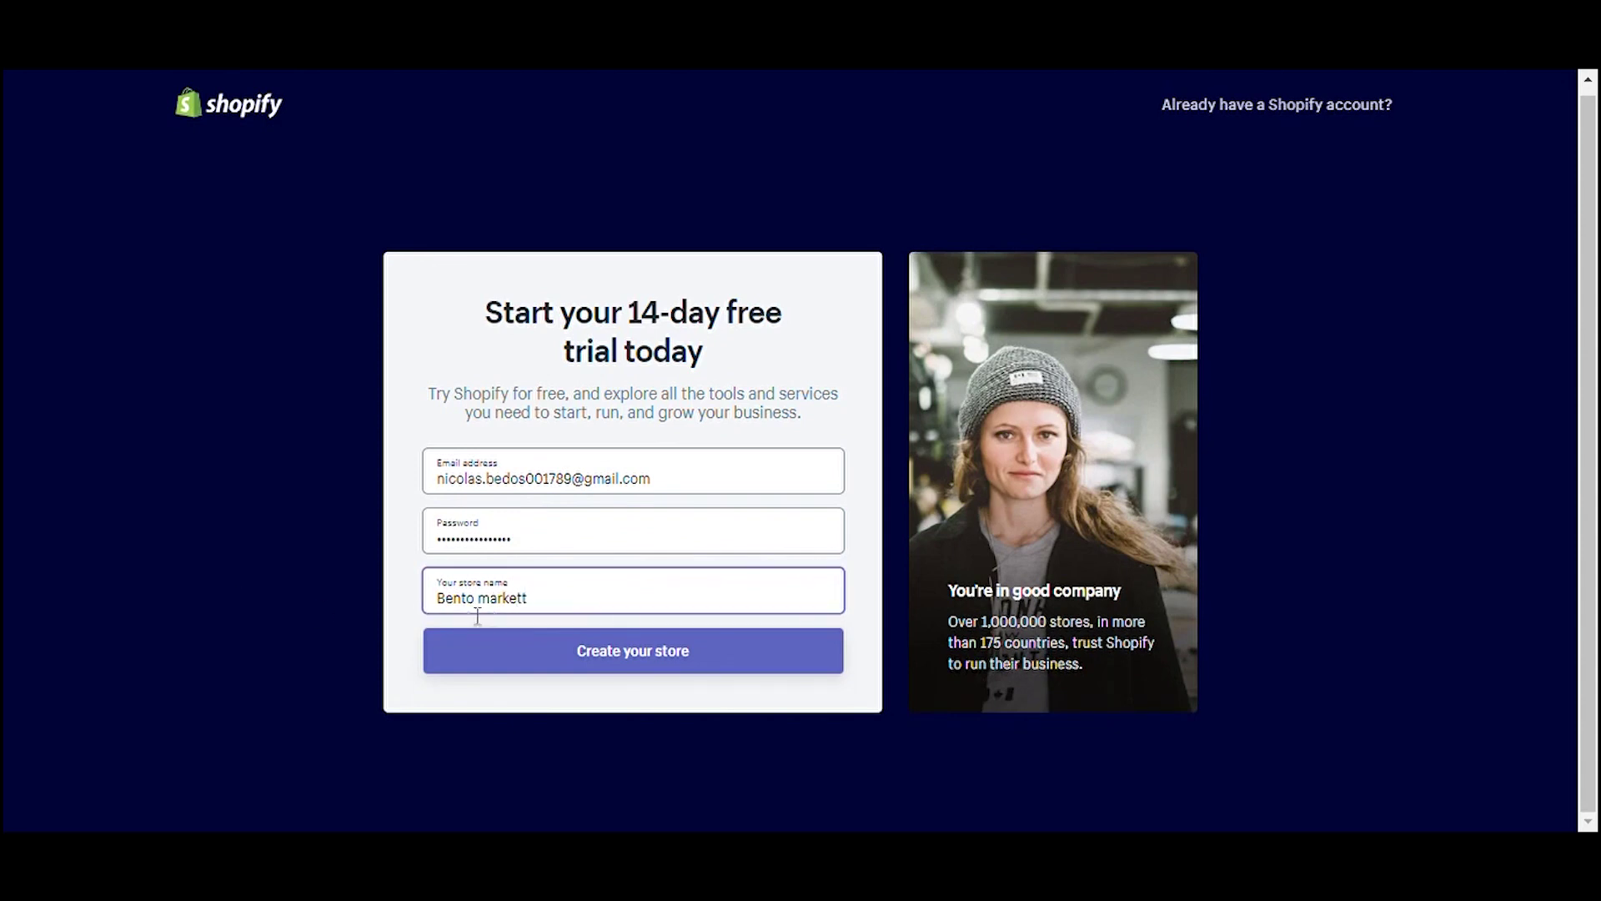
click(531, 647)
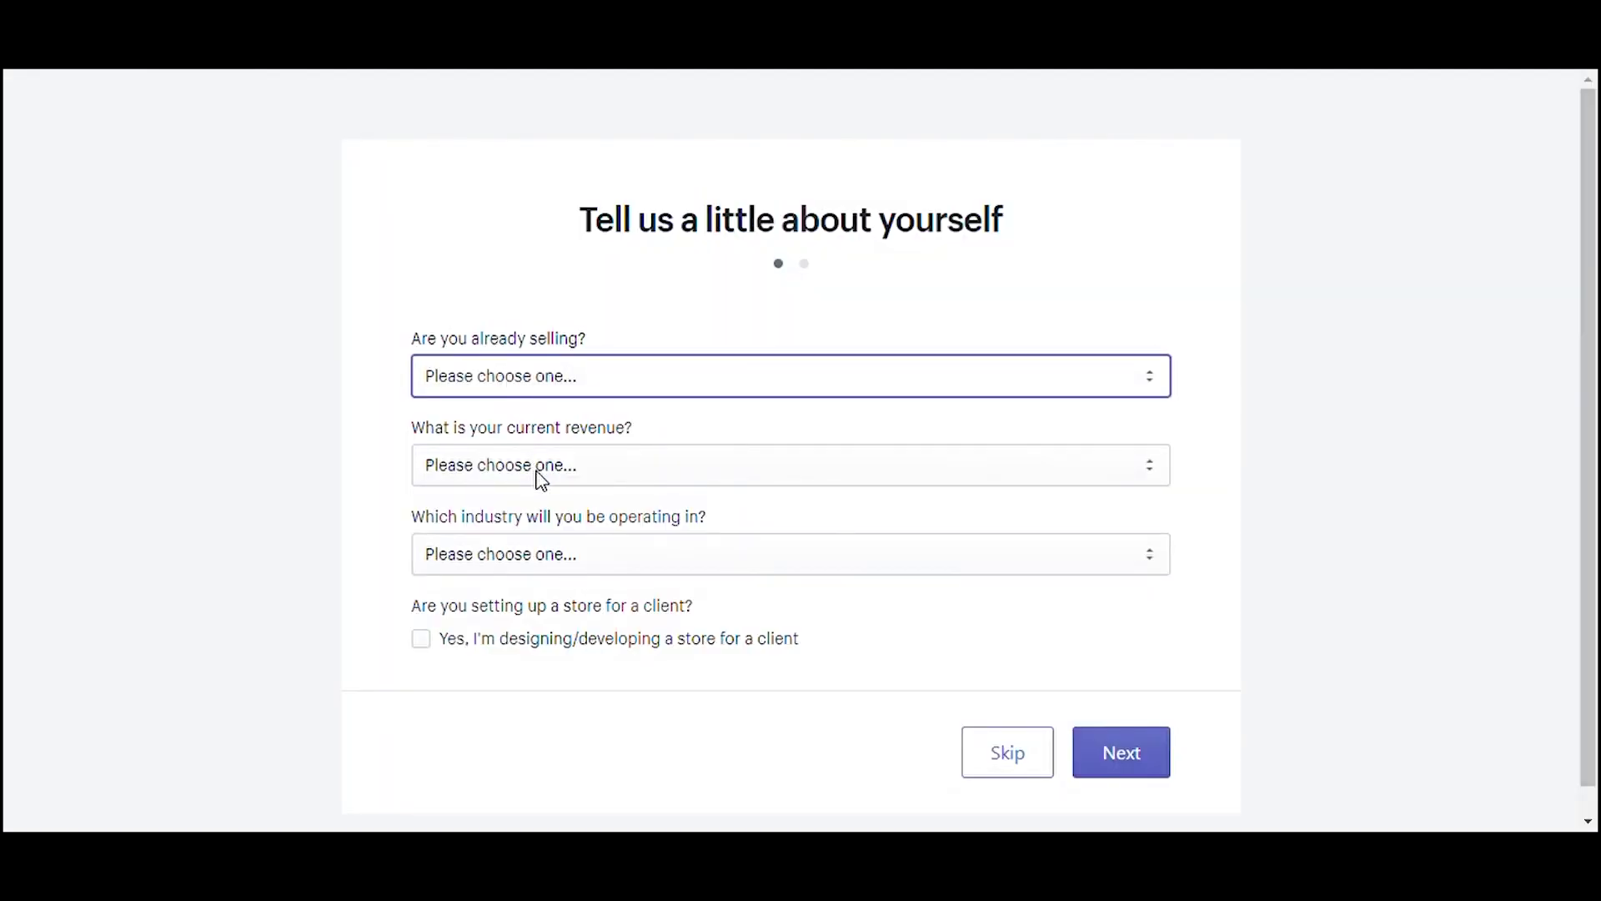
Step: Answer setup: selling not online, ready to go, online only, ₫1,000,000 VND+ revenue, Clothing
click(541, 481)
scroll(543, 301, down, 2)
click(542, 296)
click(556, 397)
click(557, 392)
click(555, 440)
click(557, 467)
click(541, 634)
click(557, 556)
click(599, 223)
key(Return)
Step: Fill in the business street address, apartment, city, phone number and postal code
click(749, 402)
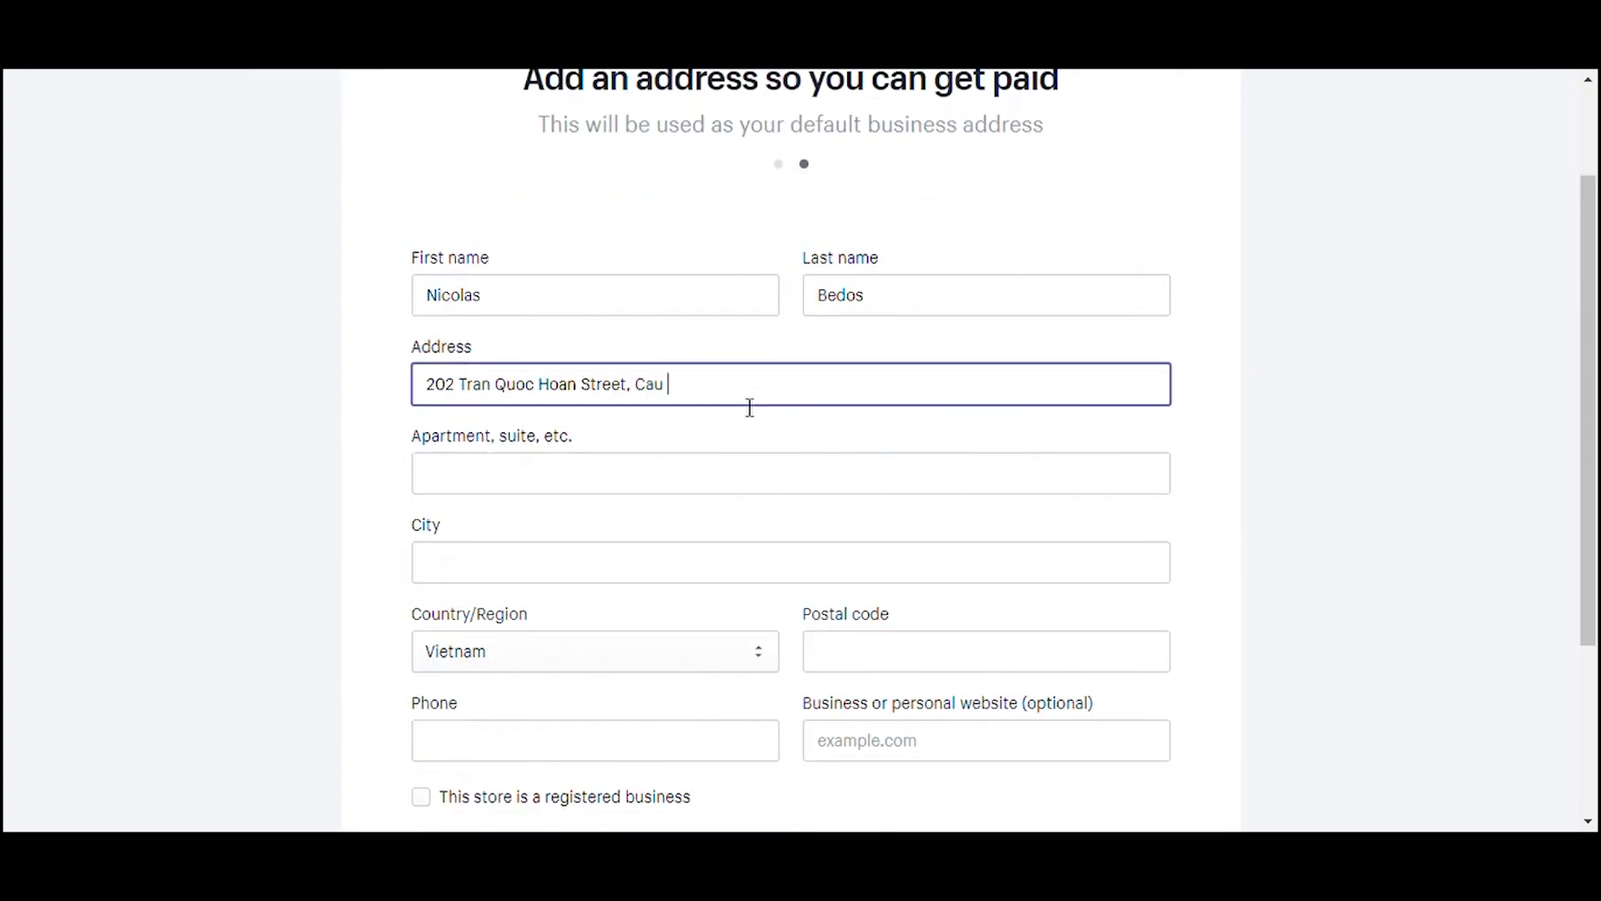
click(672, 483)
text(ACA Apartment)
key(Tab)
text(Hanoi)
scroll(1303, 601, down, 2)
click(697, 598)
scroll(697, 603, down, 1)
click(868, 436)
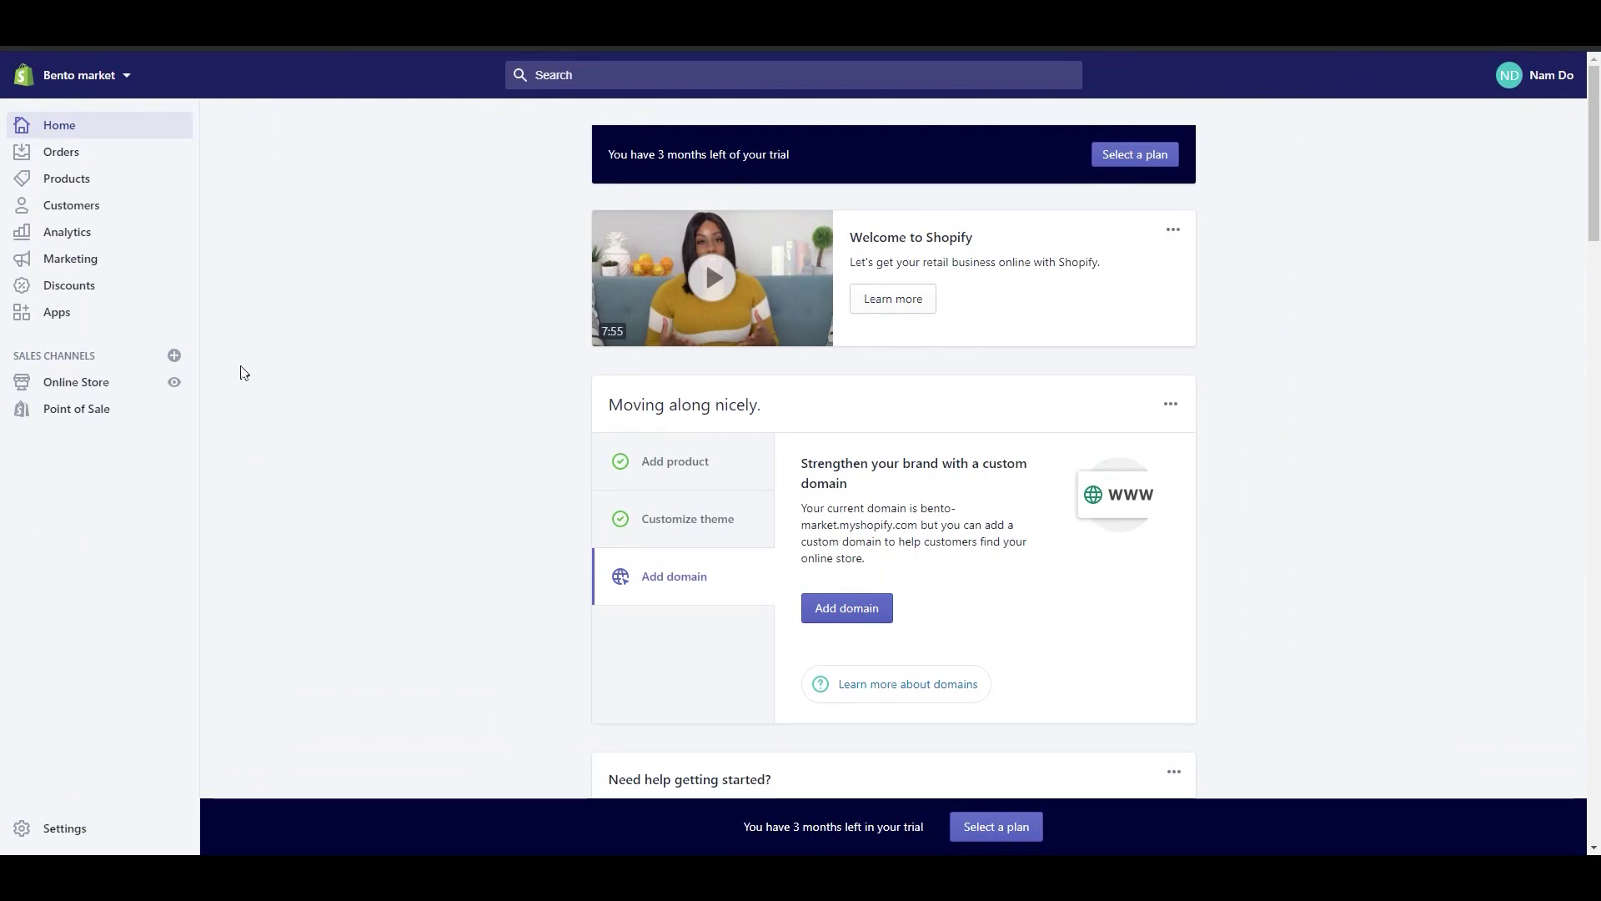
Step: Scroll down the admin Home page to review the setup guide
scroll(308, 436, down, 1)
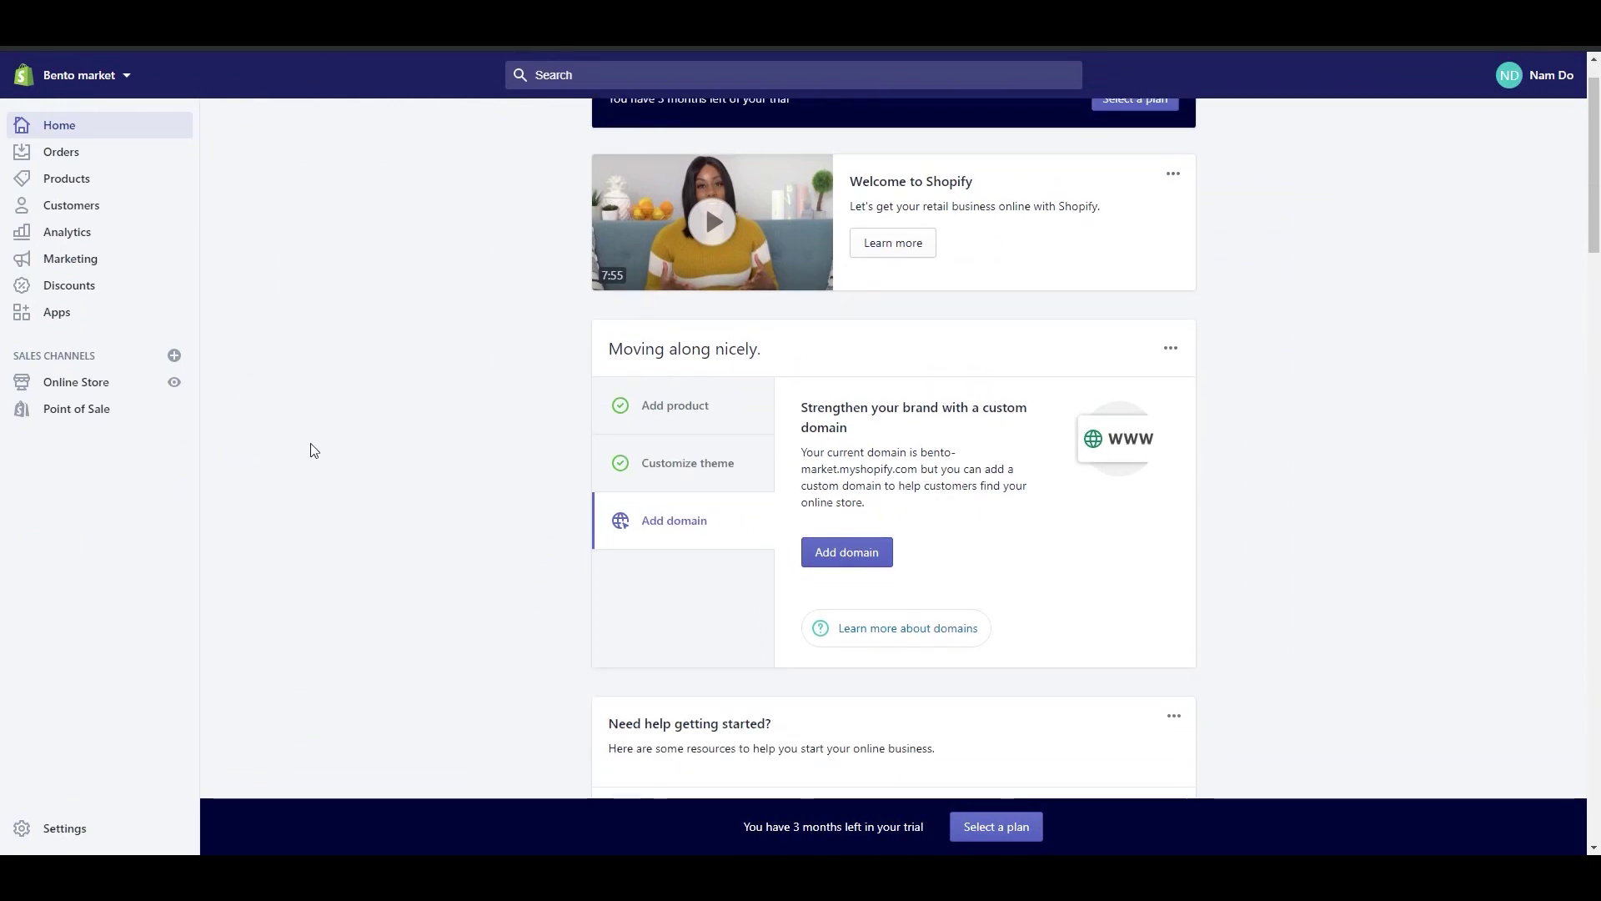
scroll(326, 447, down, 1)
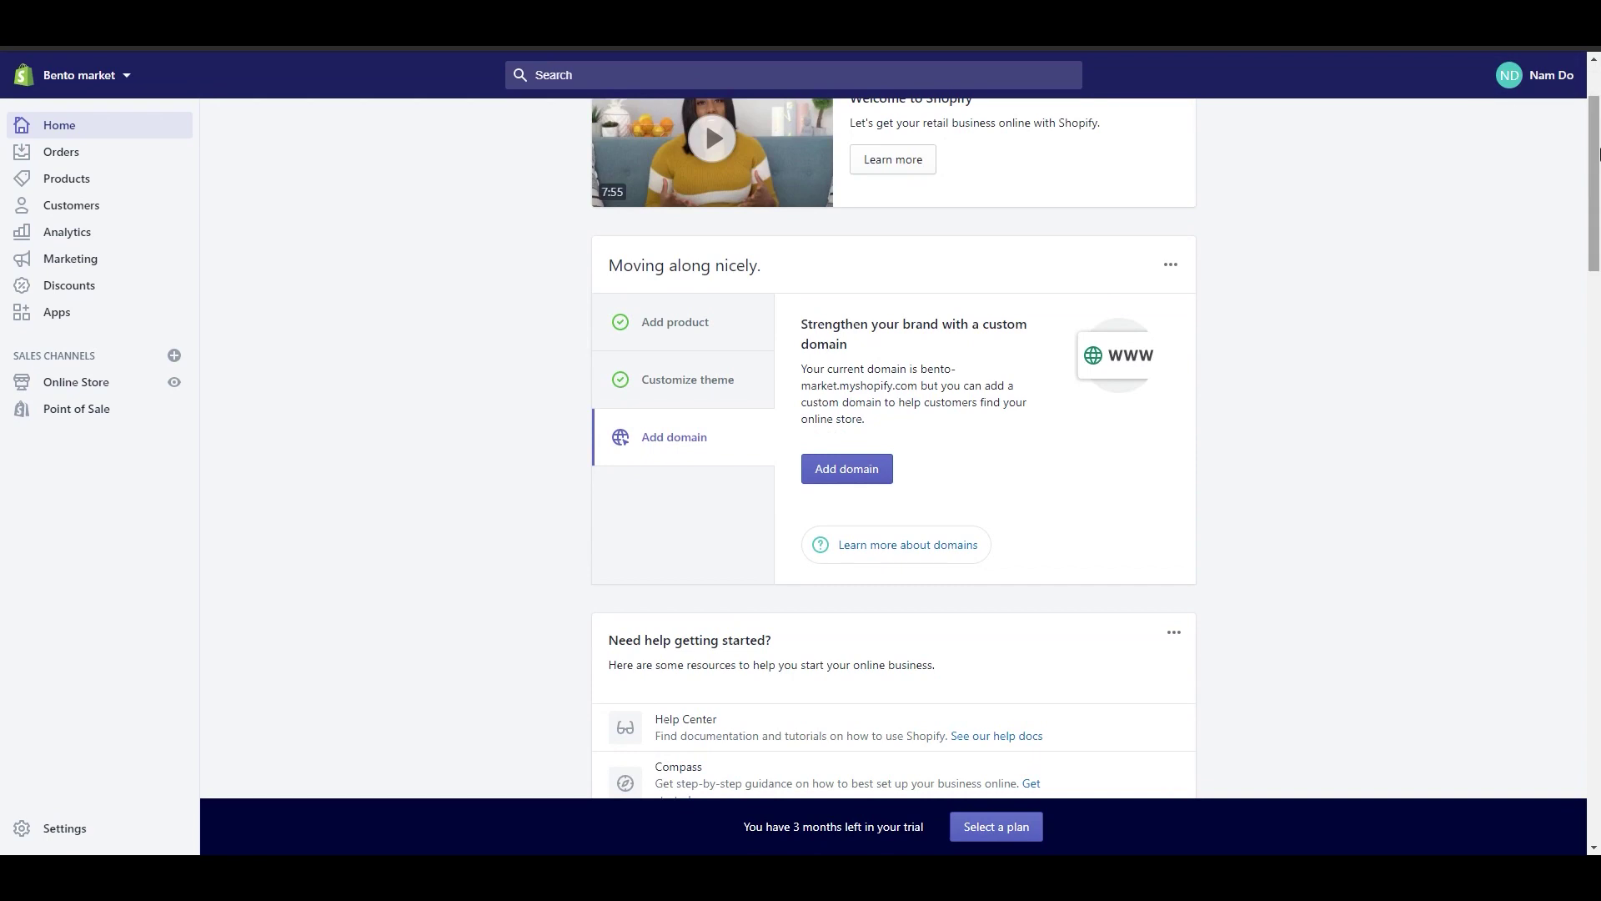
drag(1598, 157, 1595, 62)
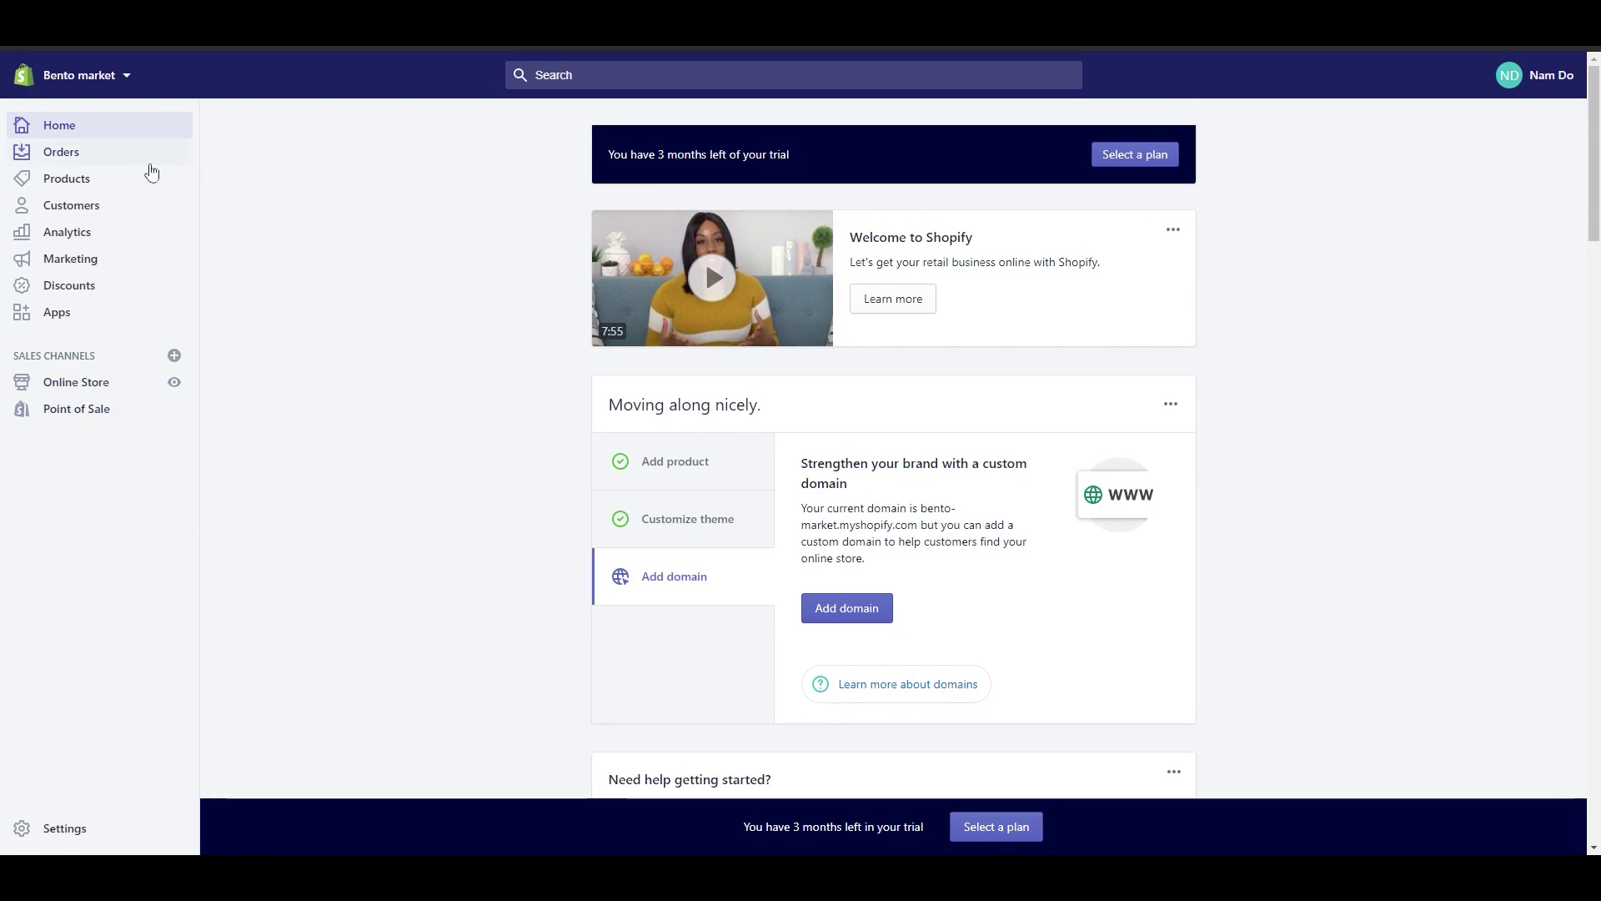
Step: Review the Analytics dashboard cards, then go through Reports to Live View
click(132, 229)
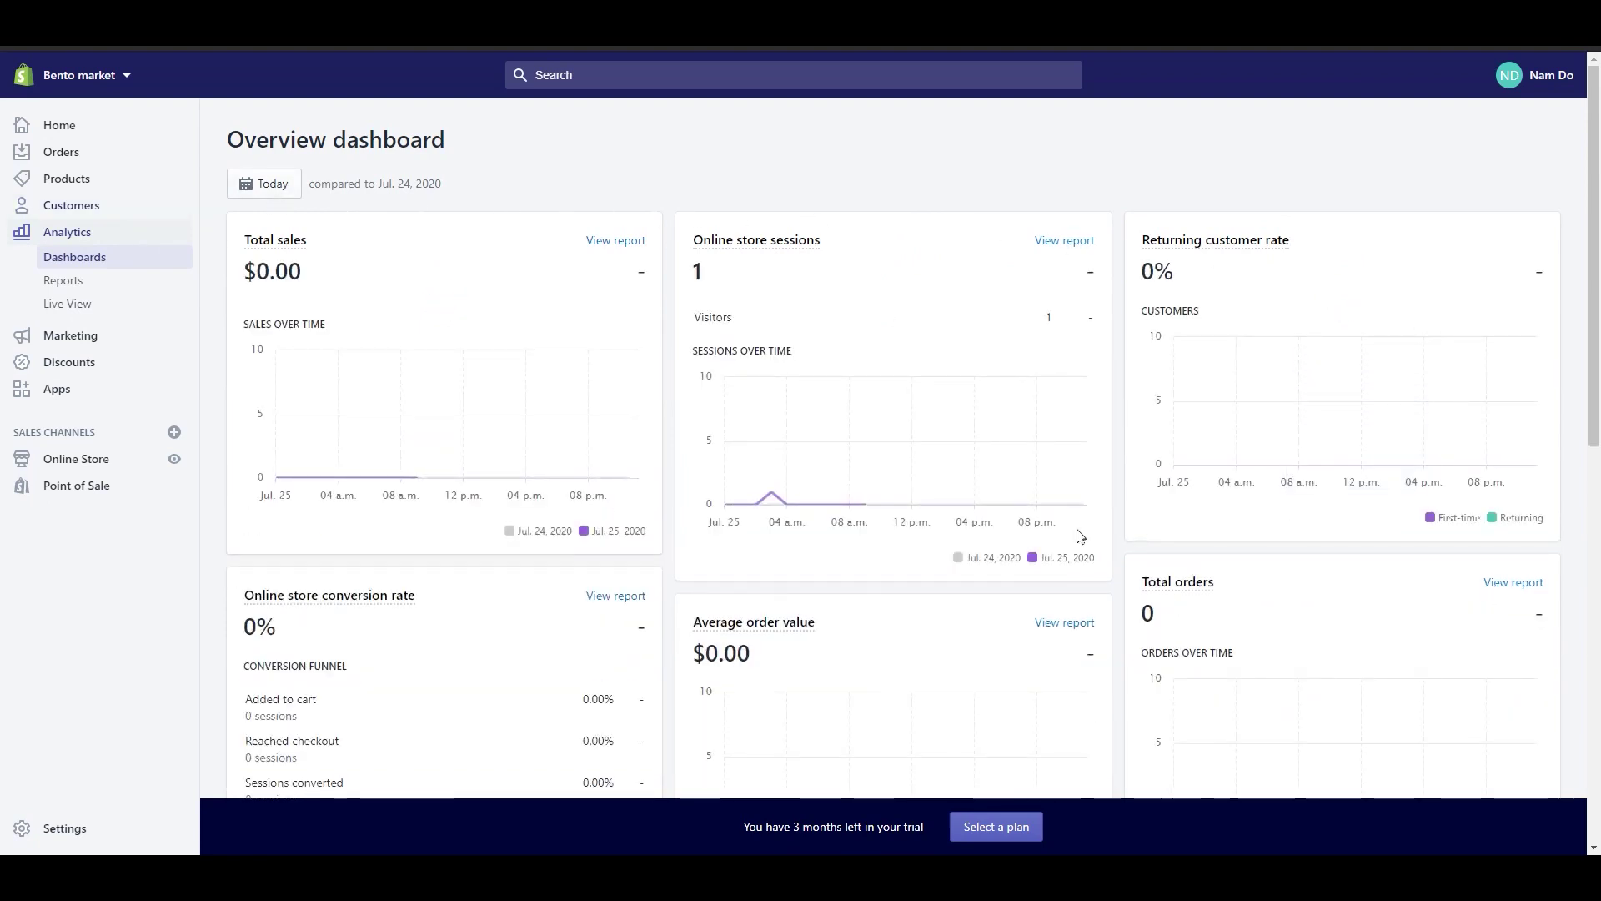
mouse_move(717, 250)
mouse_move(384, 602)
mouse_move(757, 632)
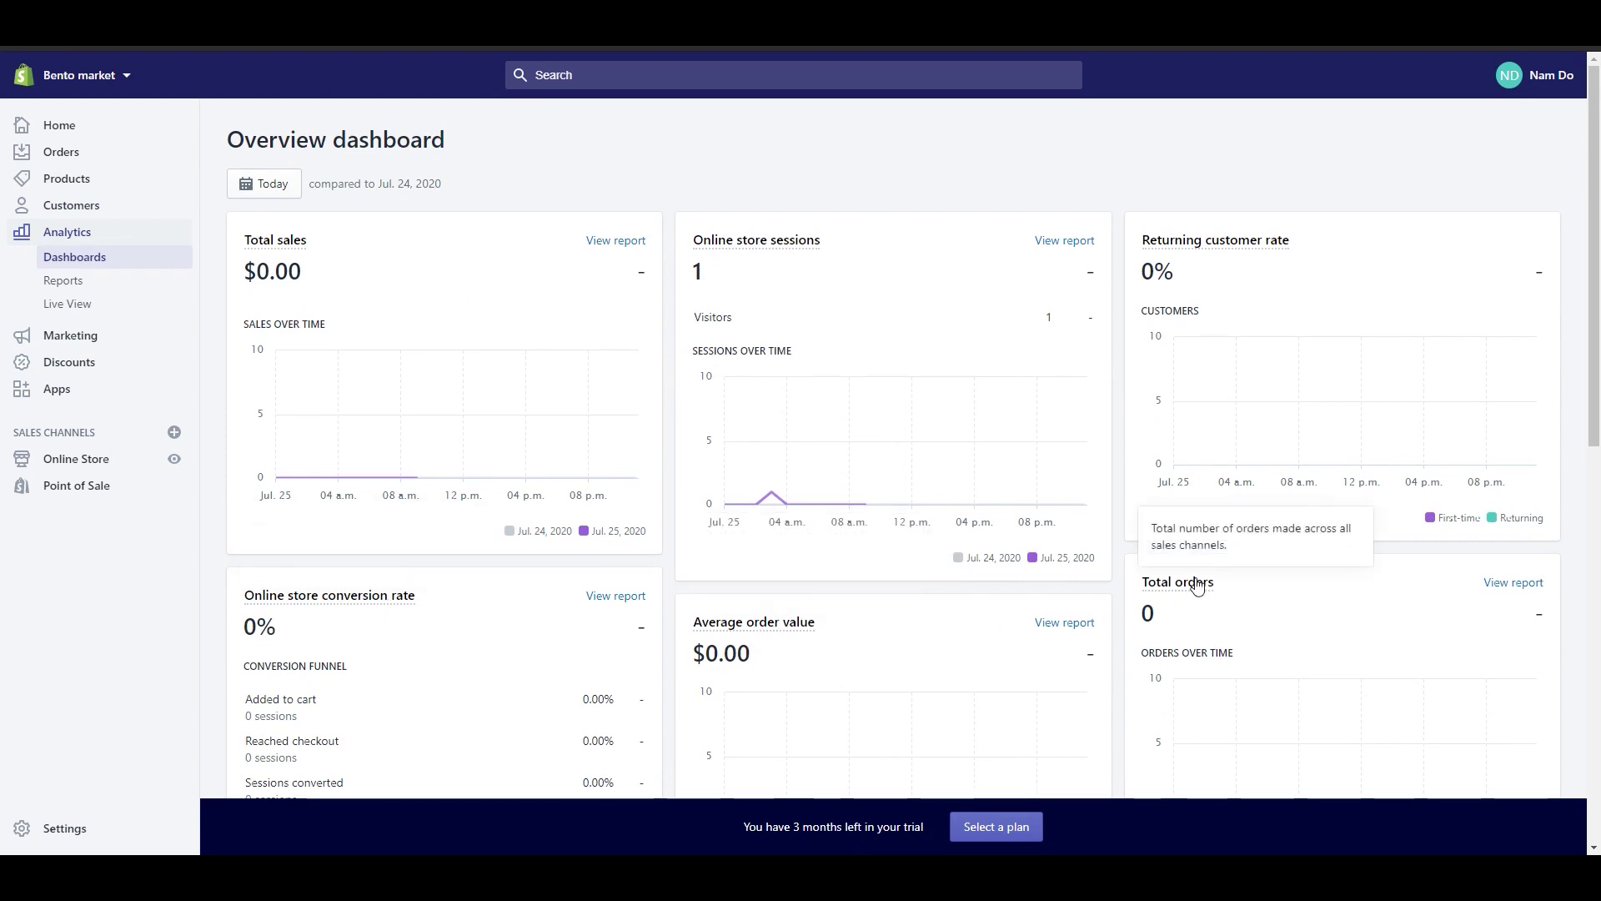
mouse_move(404, 383)
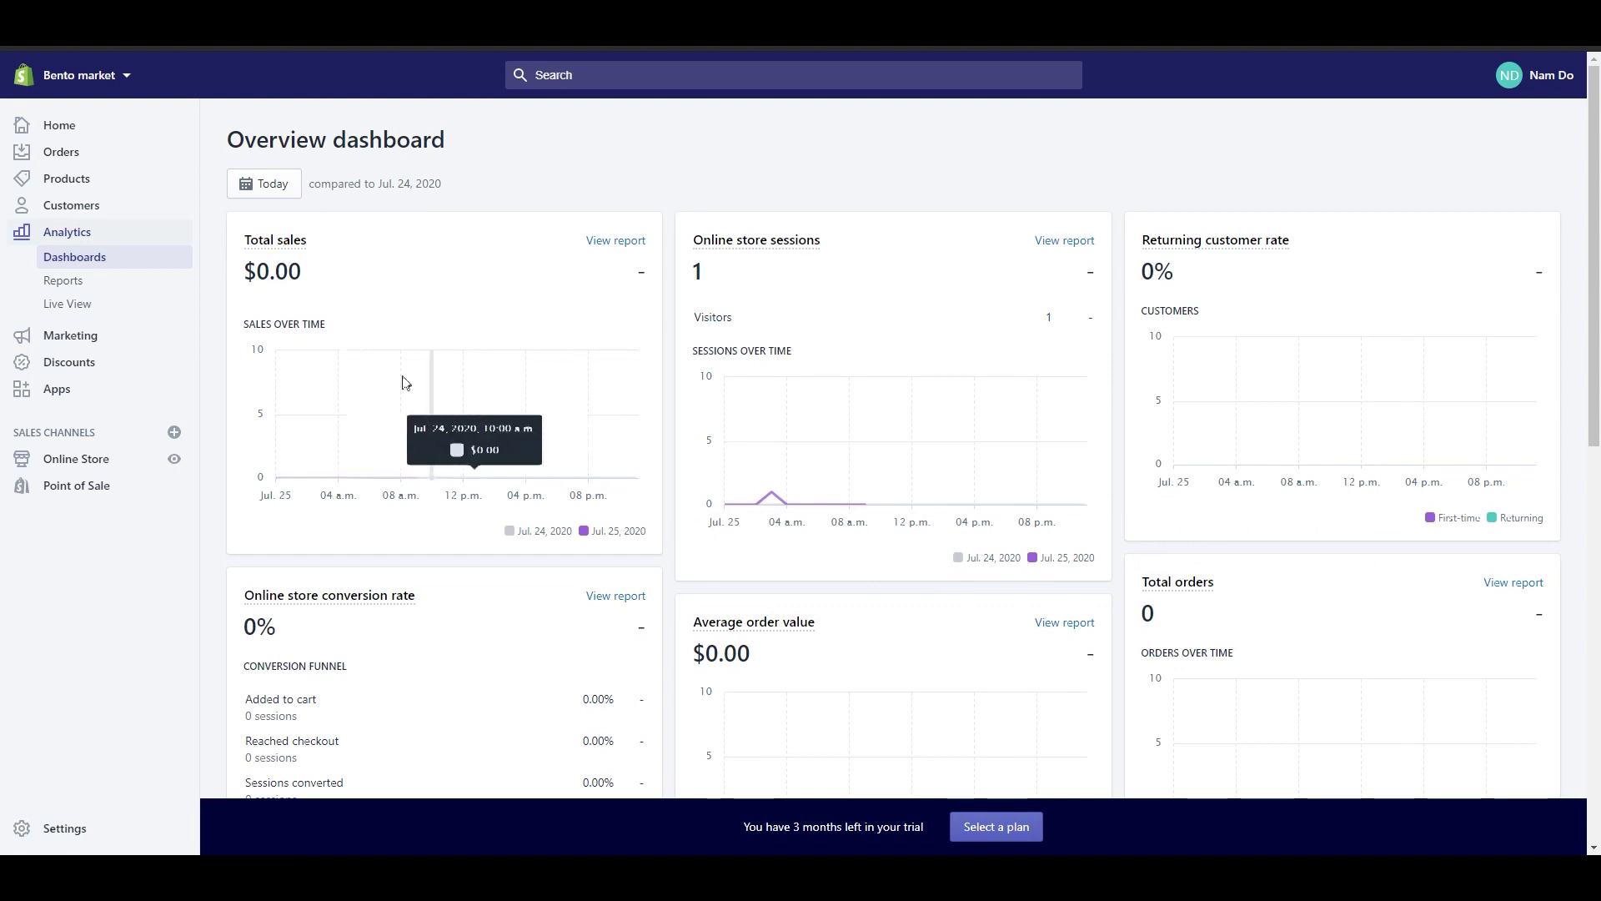
click(157, 291)
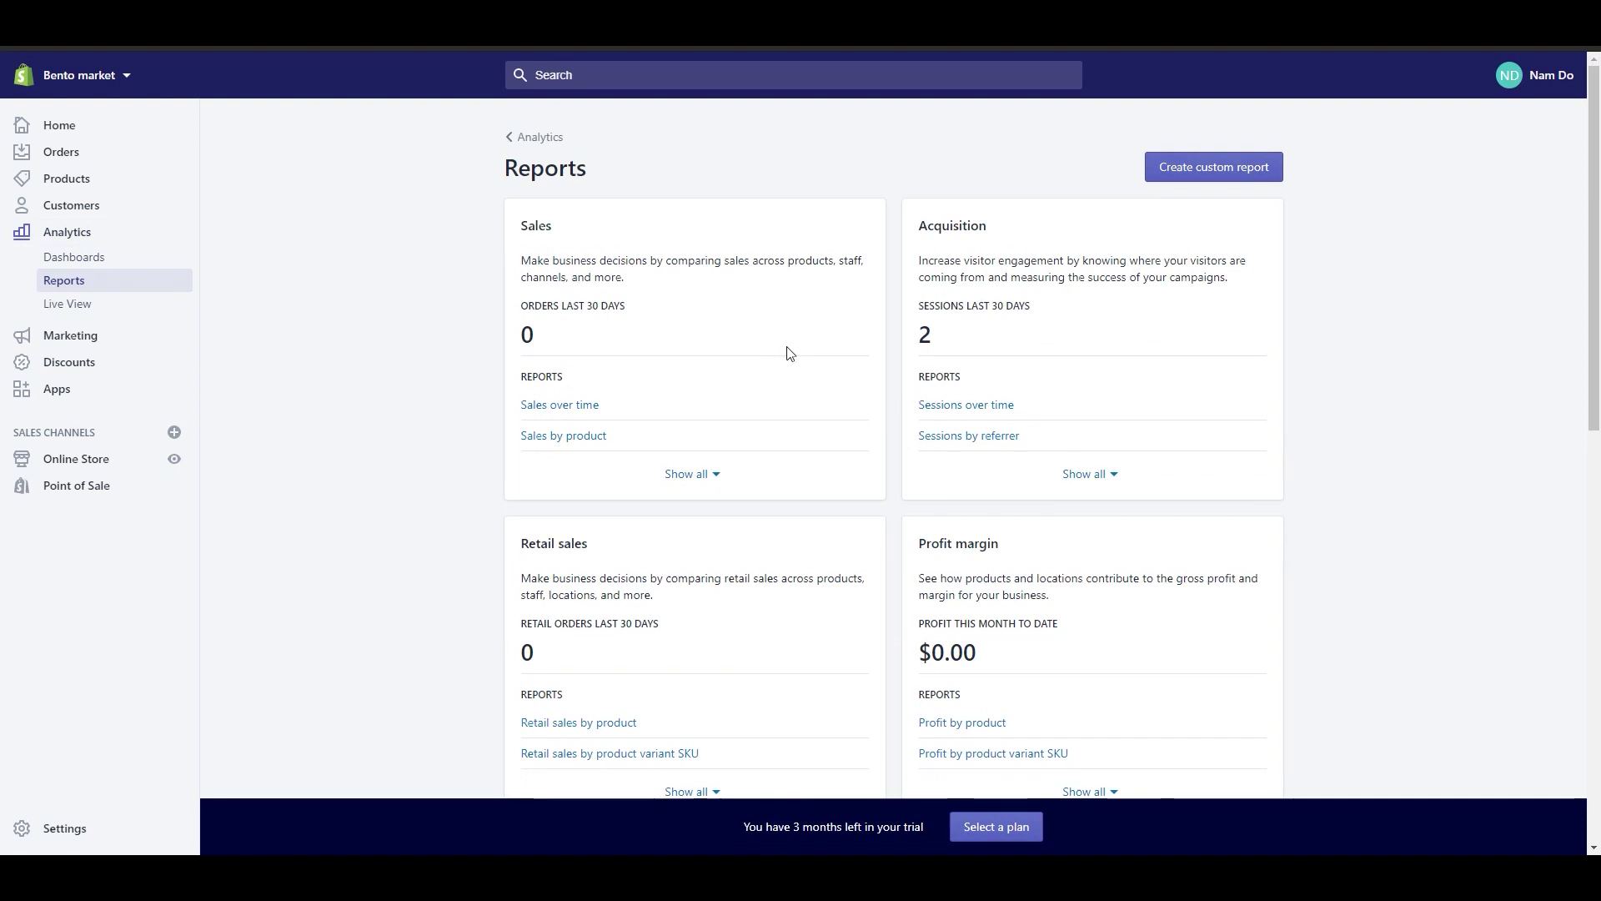
scroll(797, 367, down, 2)
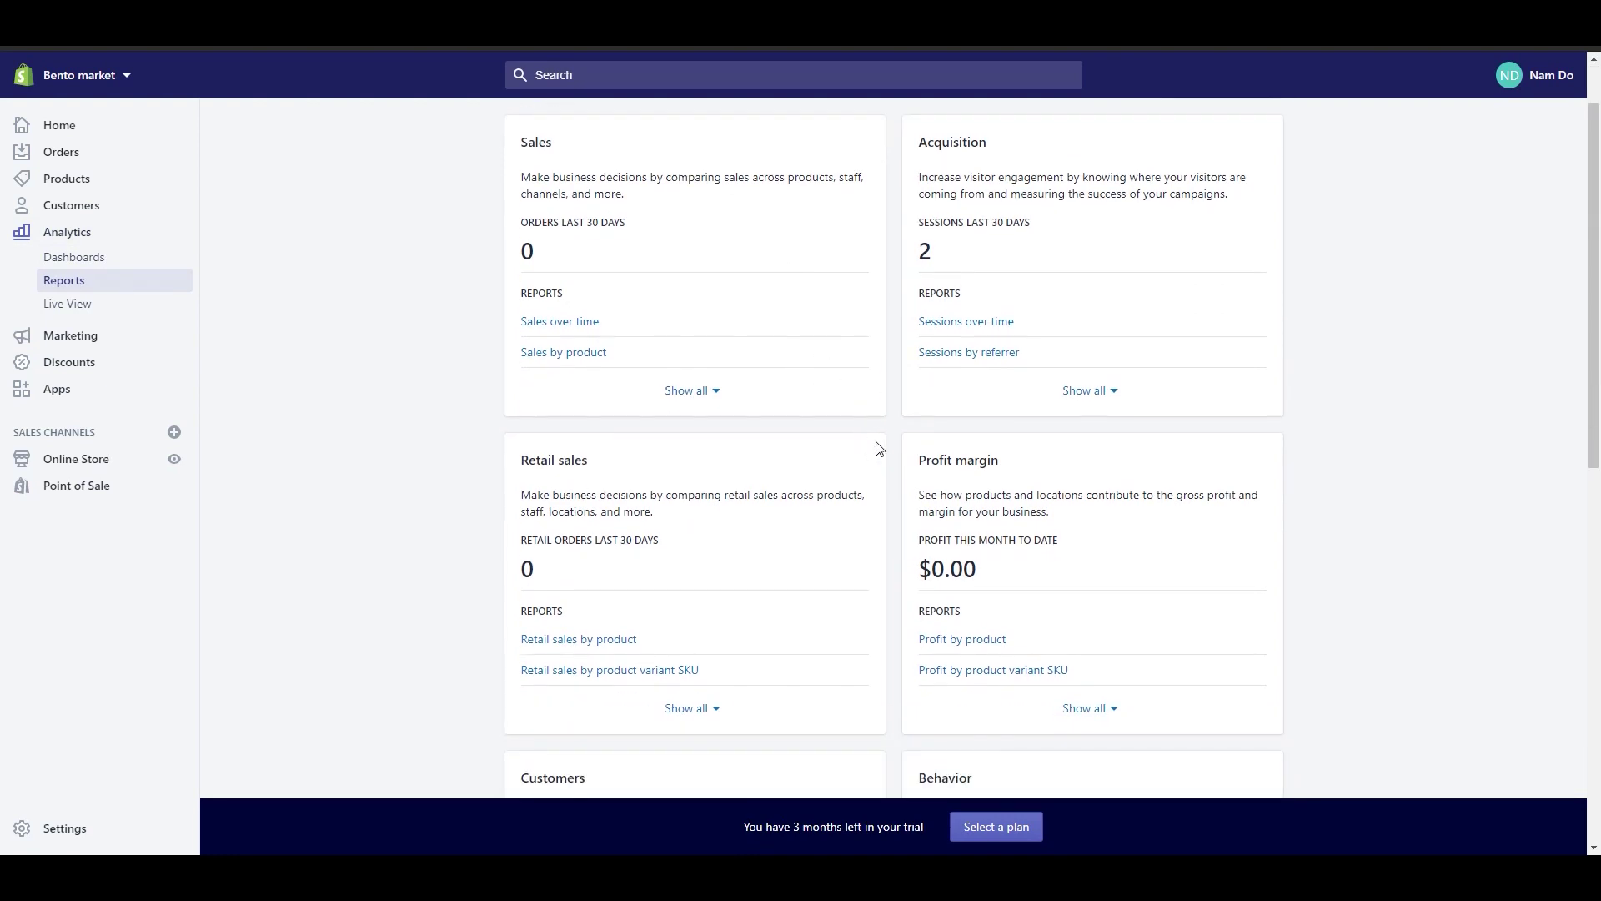
scroll(877, 449, down, 1)
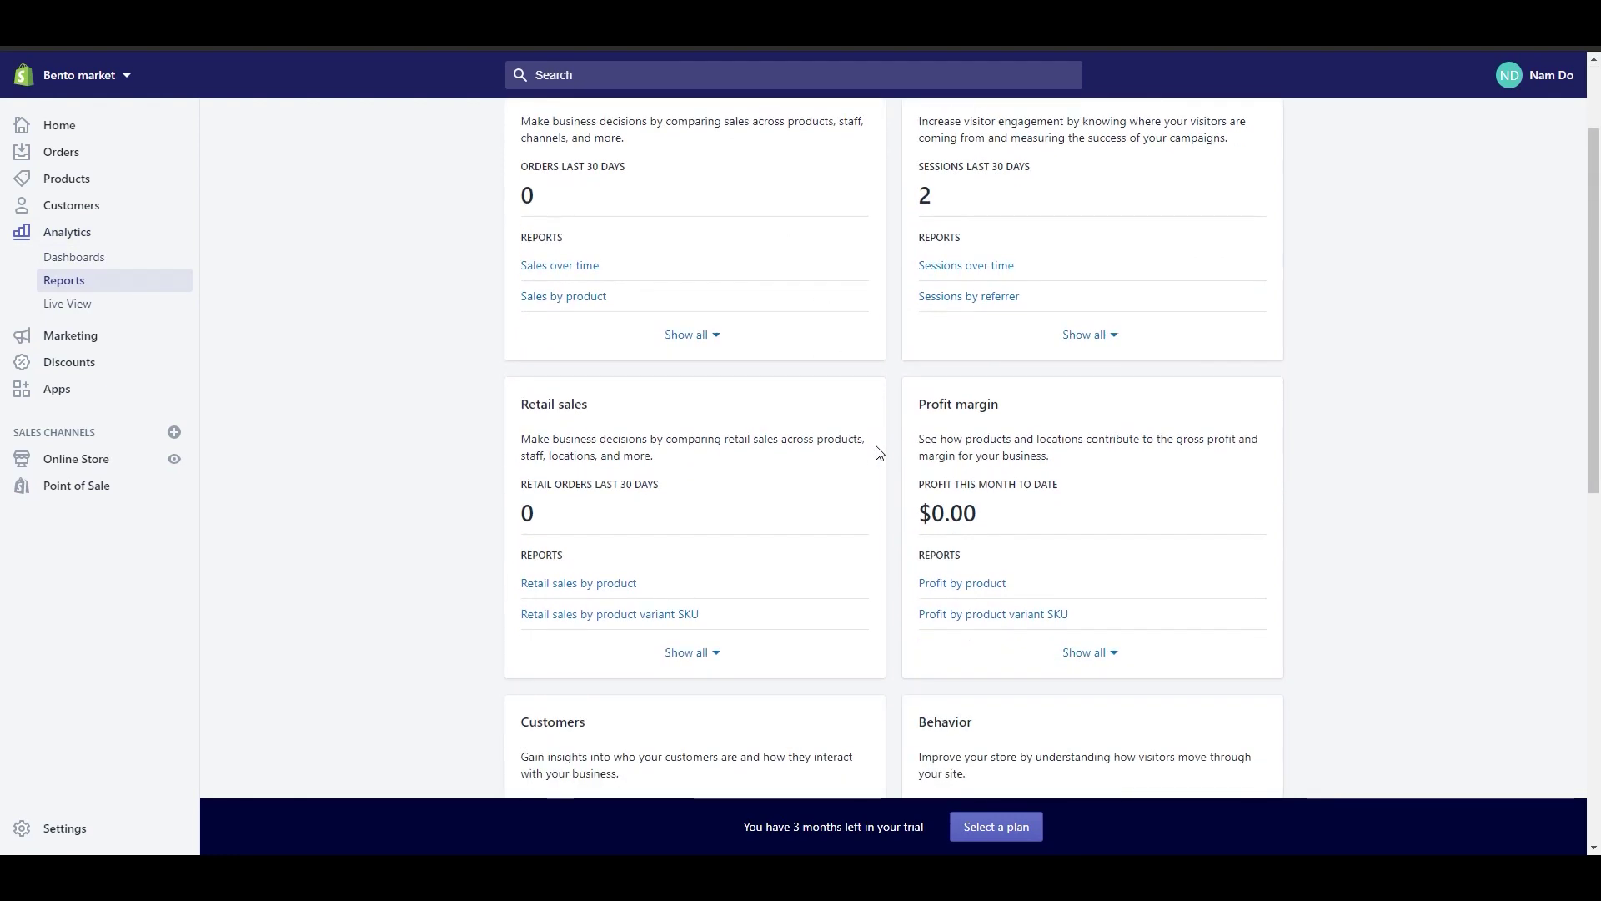
click(88, 311)
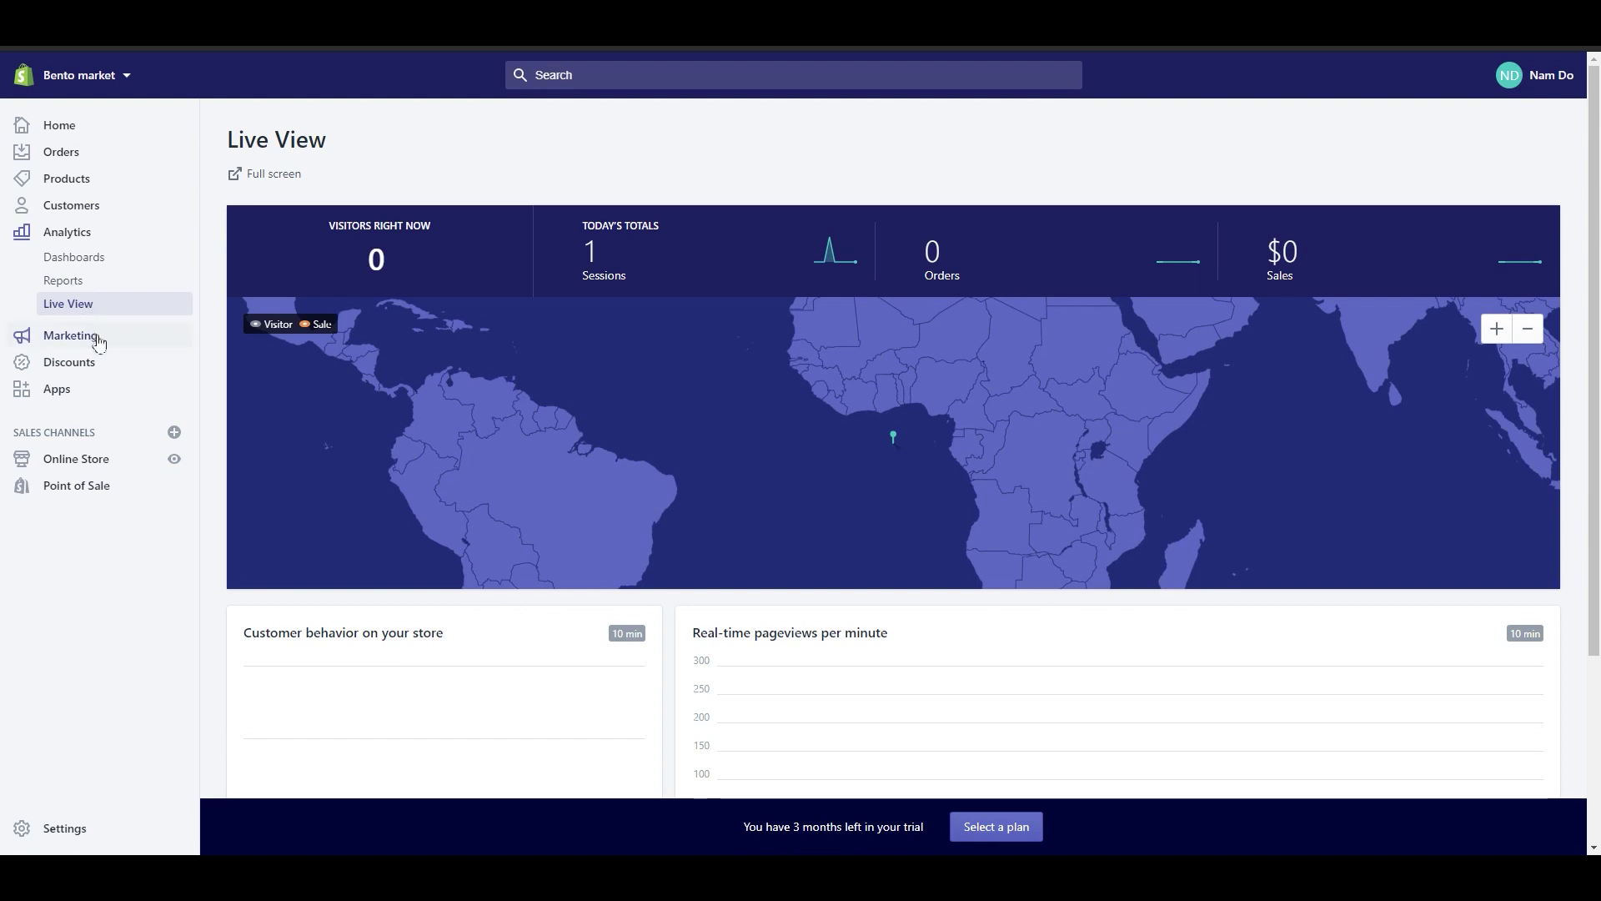
Step: Open Marketing and view the Create campaign options, then dismiss them
click(96, 337)
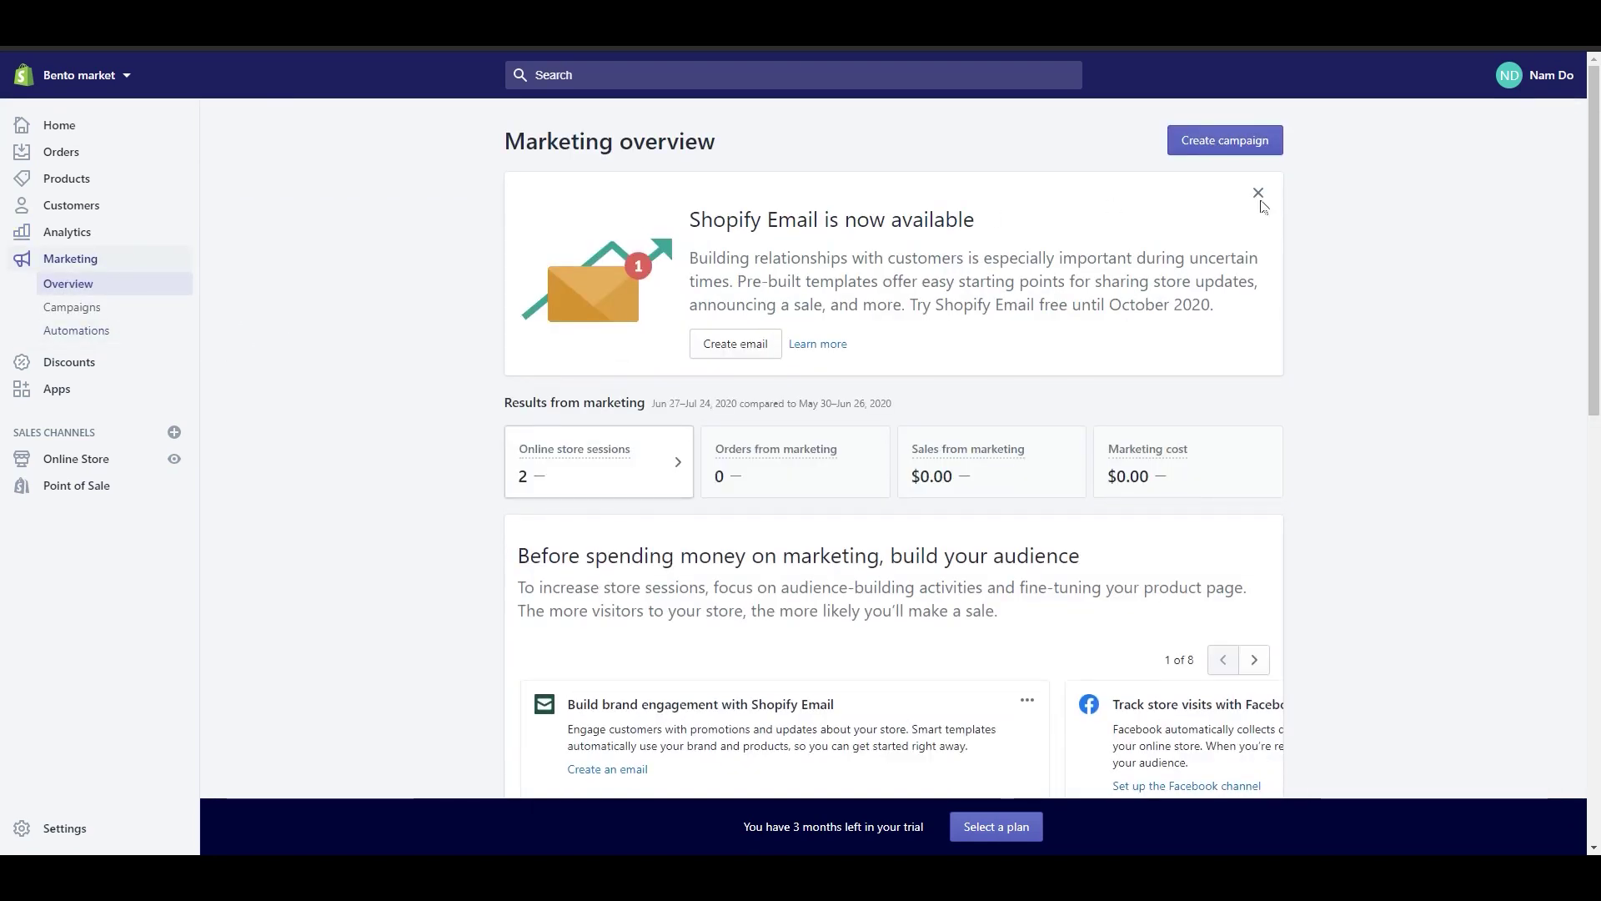
click(1207, 148)
scroll(875, 499, down, 2)
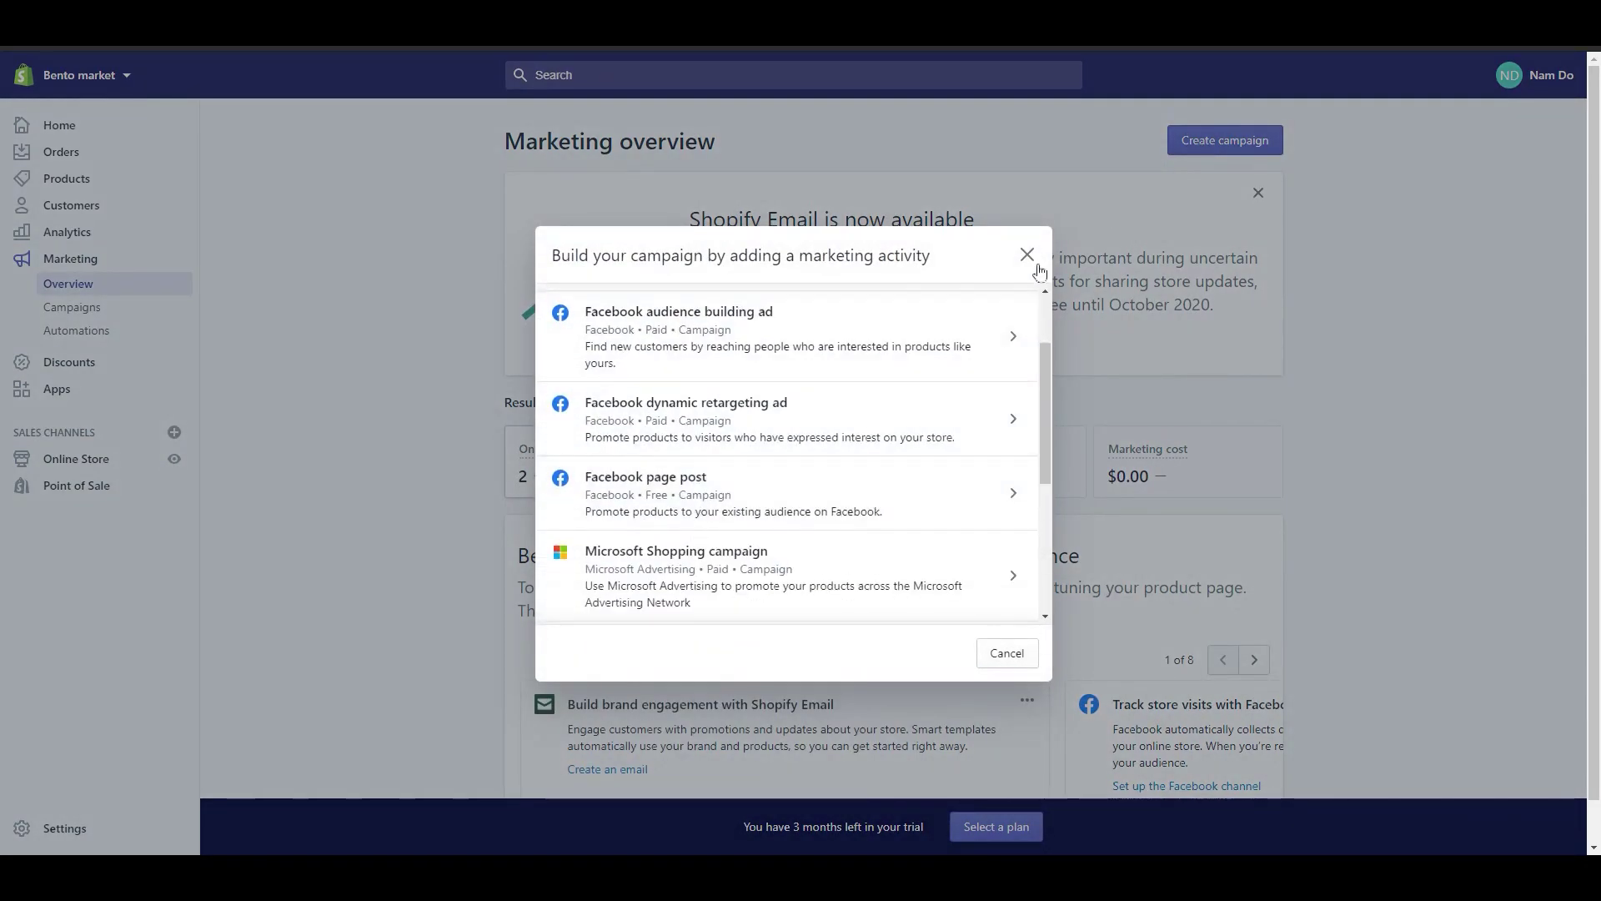
key(Escape)
scroll(906, 566, down, 3)
scroll(906, 566, down, 4)
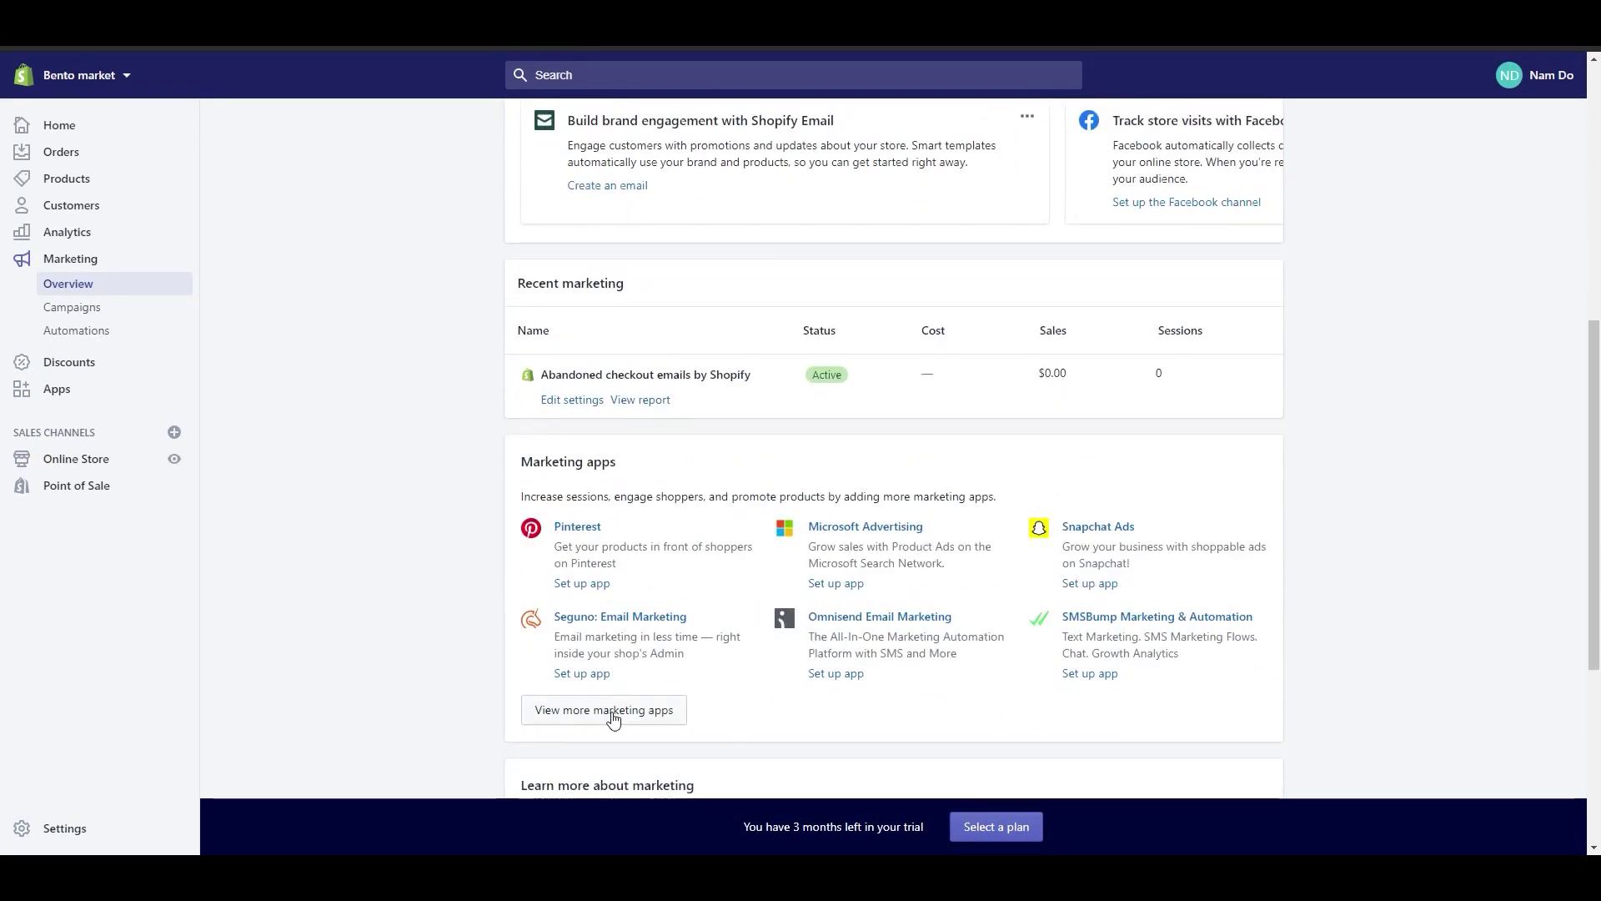
Step: Start an automatic discount under Discounts, then abandon it for the Apps page
click(125, 361)
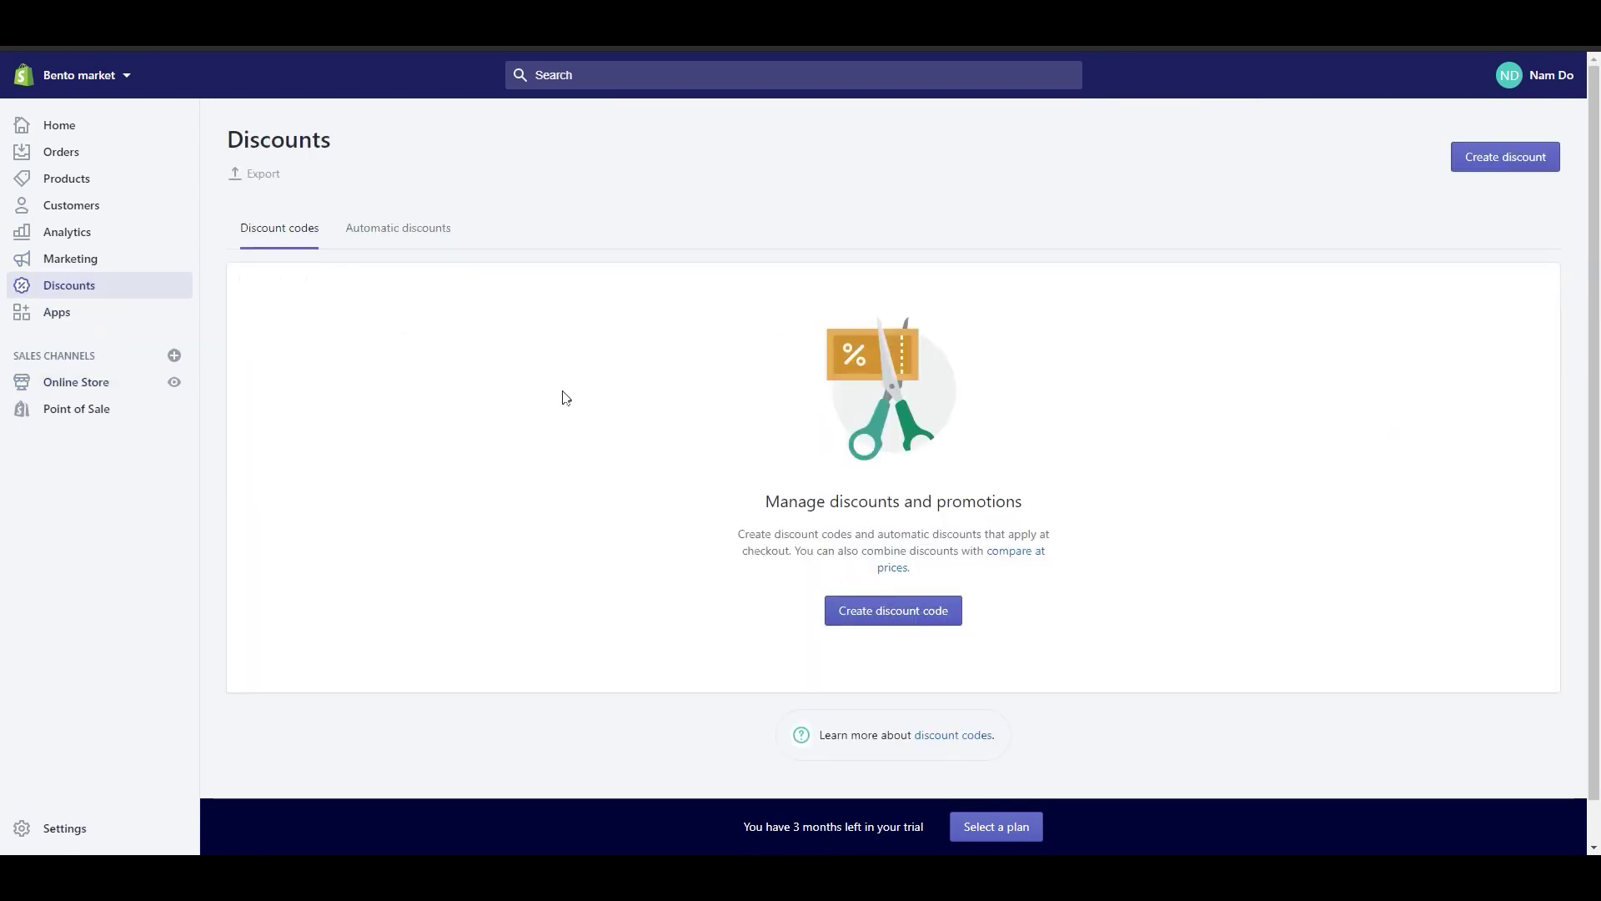
click(384, 232)
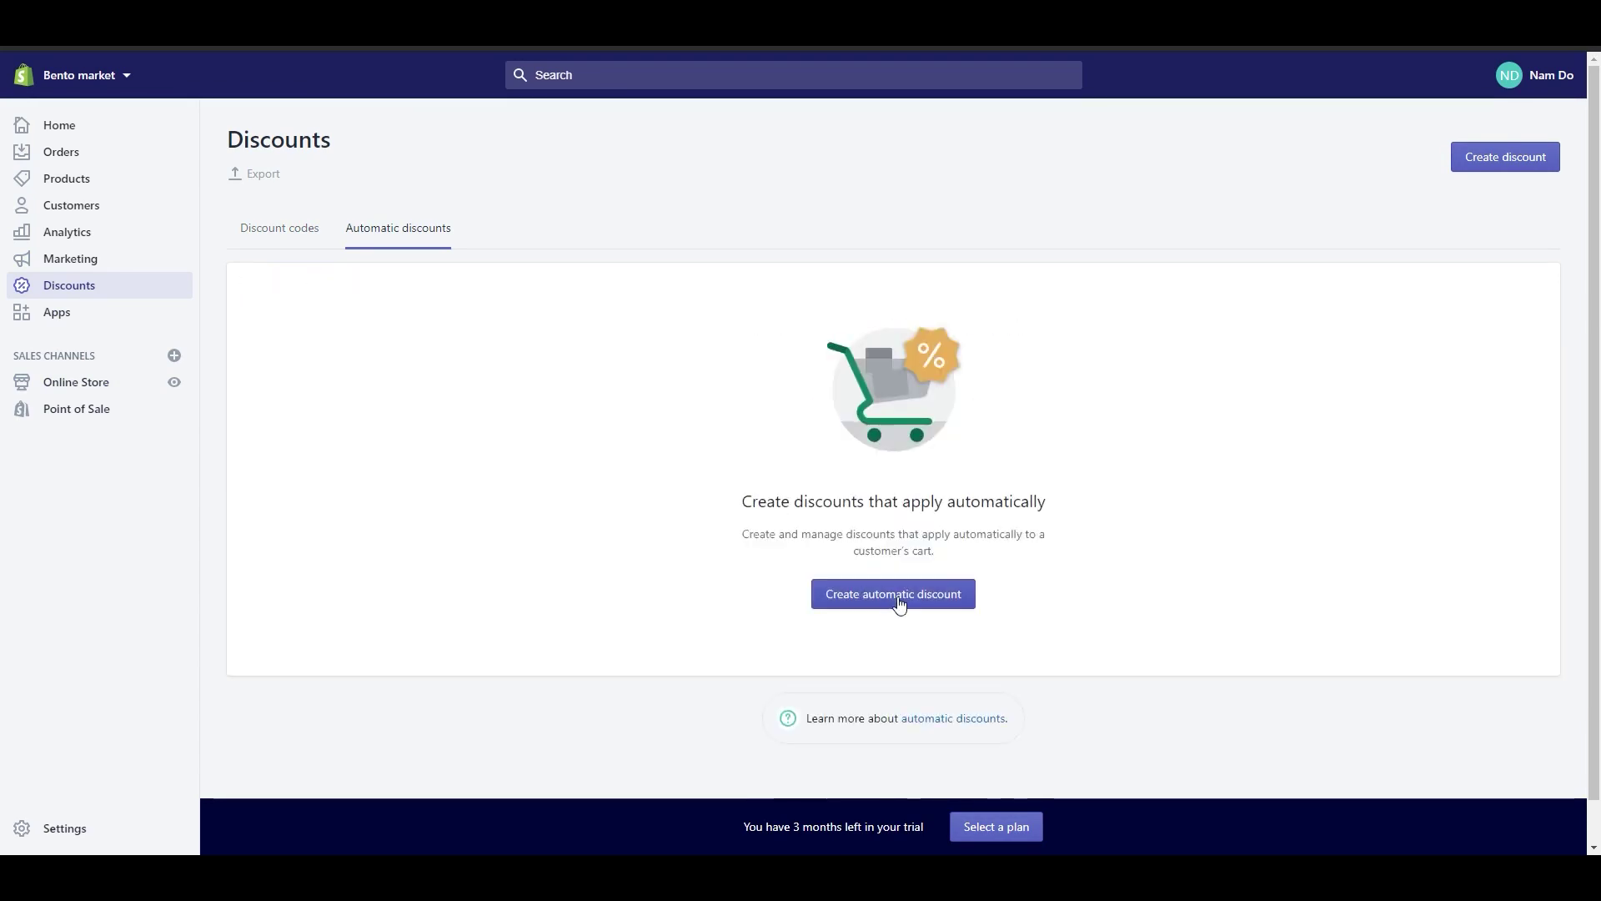
click(899, 604)
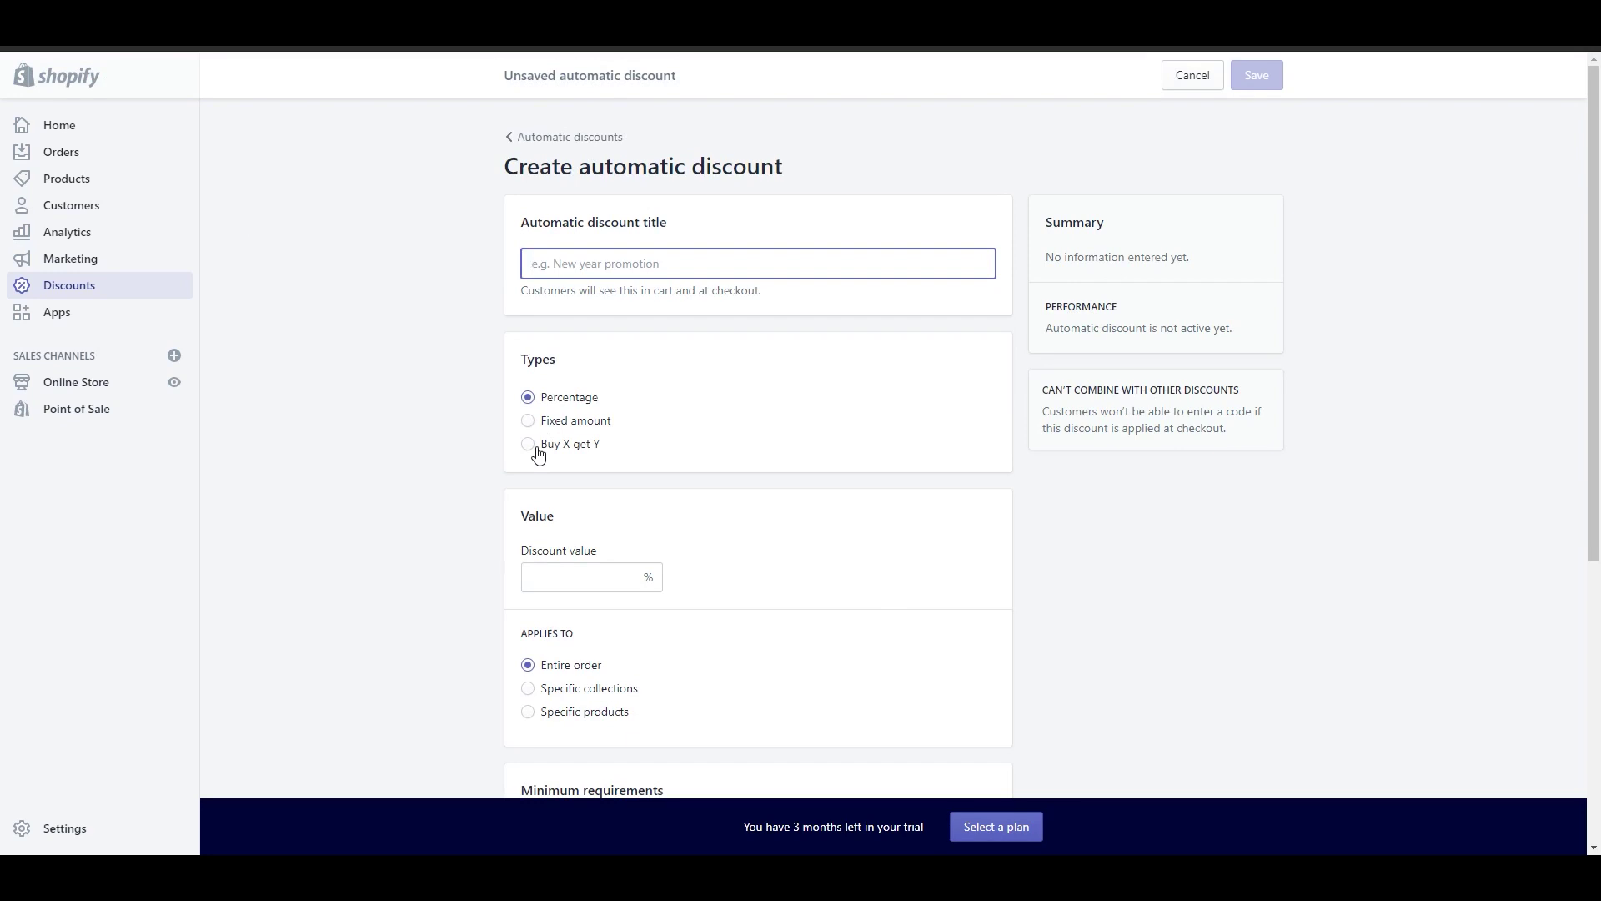
click(100, 313)
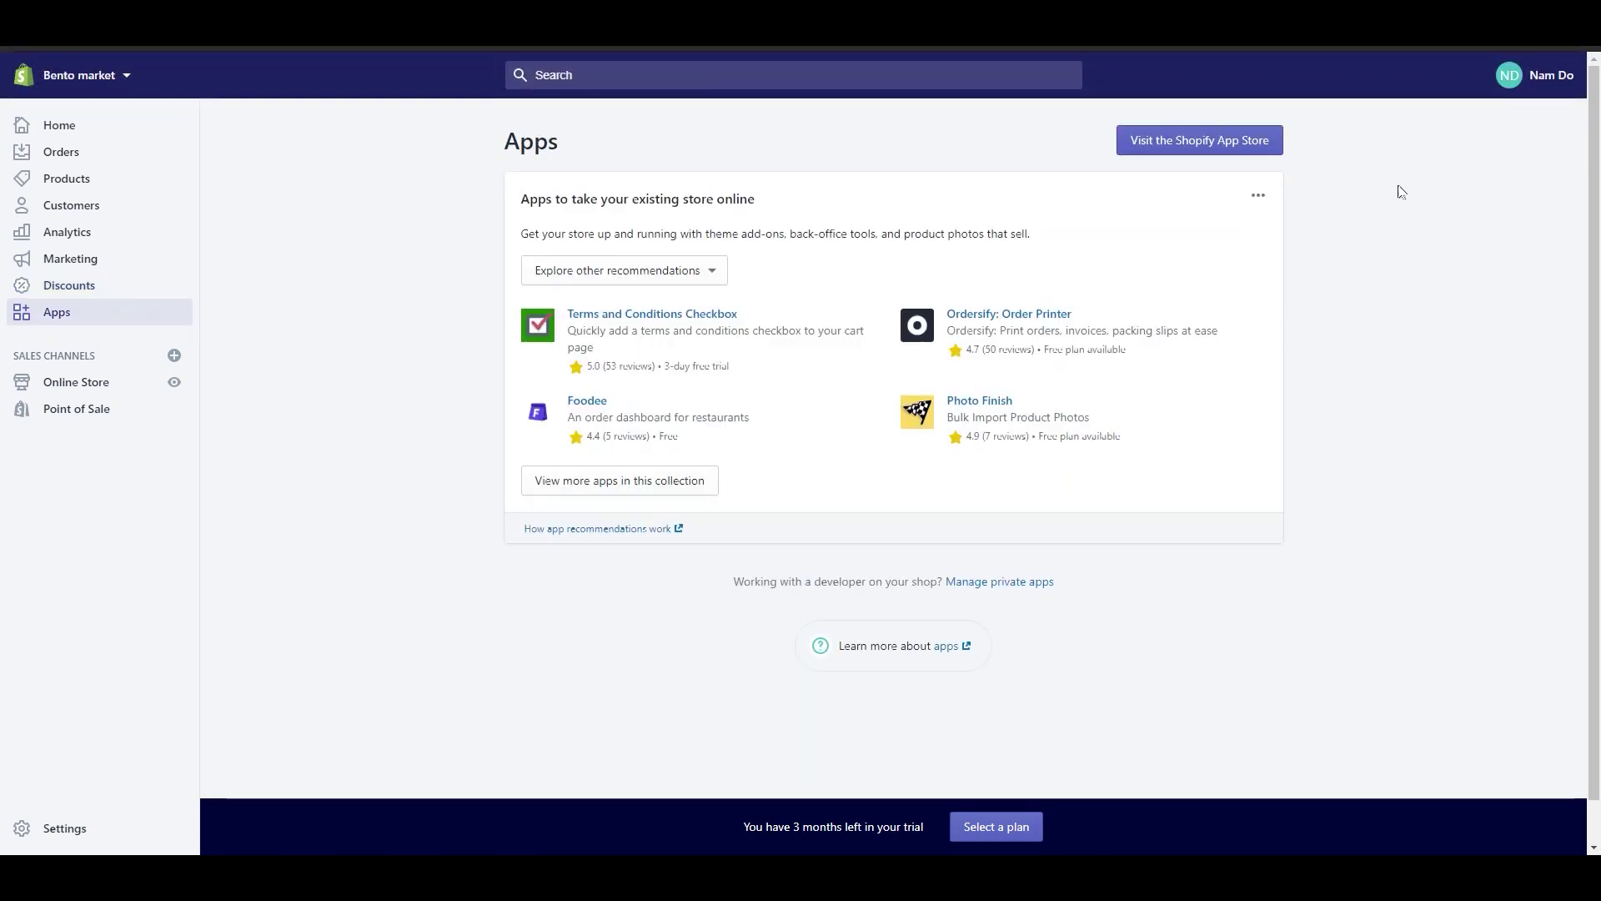
Step: Browse through the Shopify App Store listings
click(1167, 150)
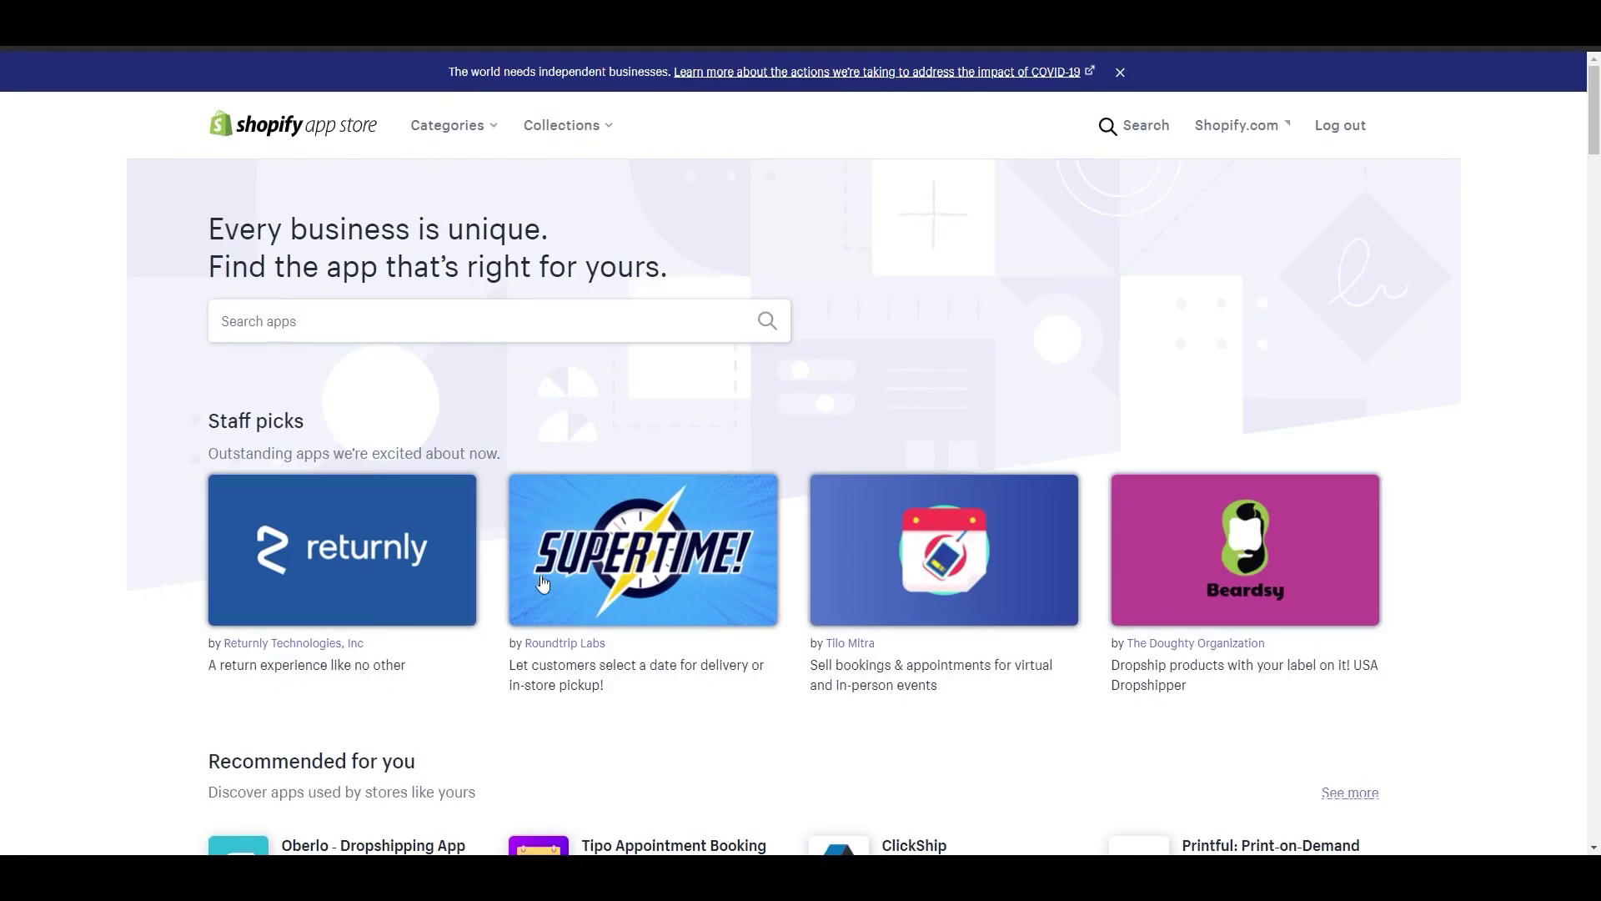
scroll(546, 589, down, 2)
scroll(579, 600, down, 3)
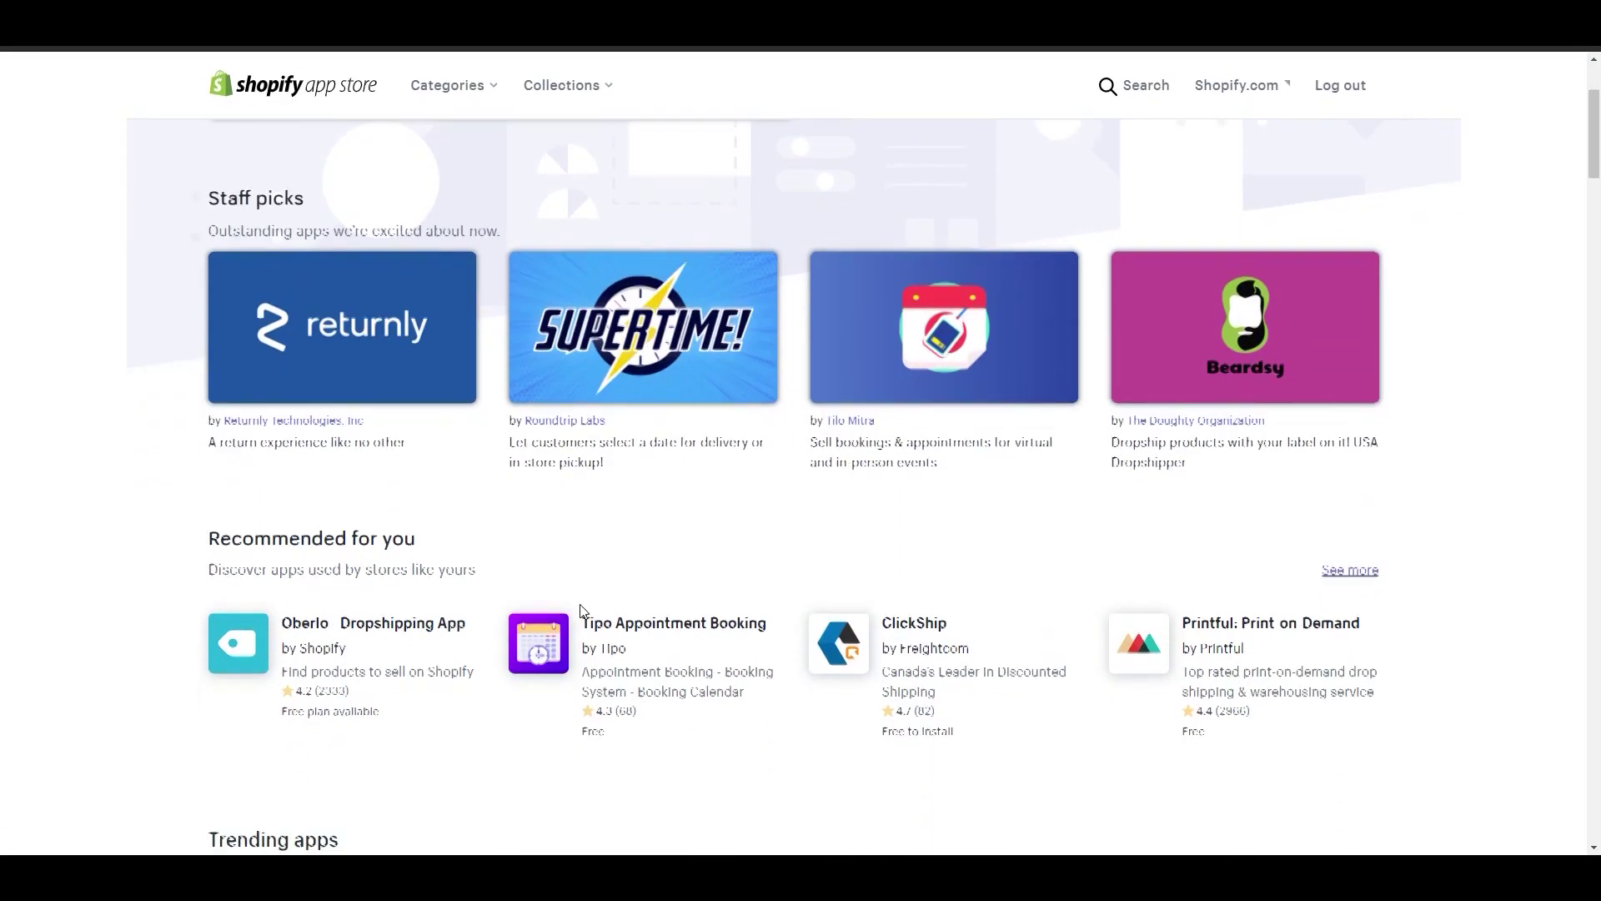
scroll(600, 618, down, 2)
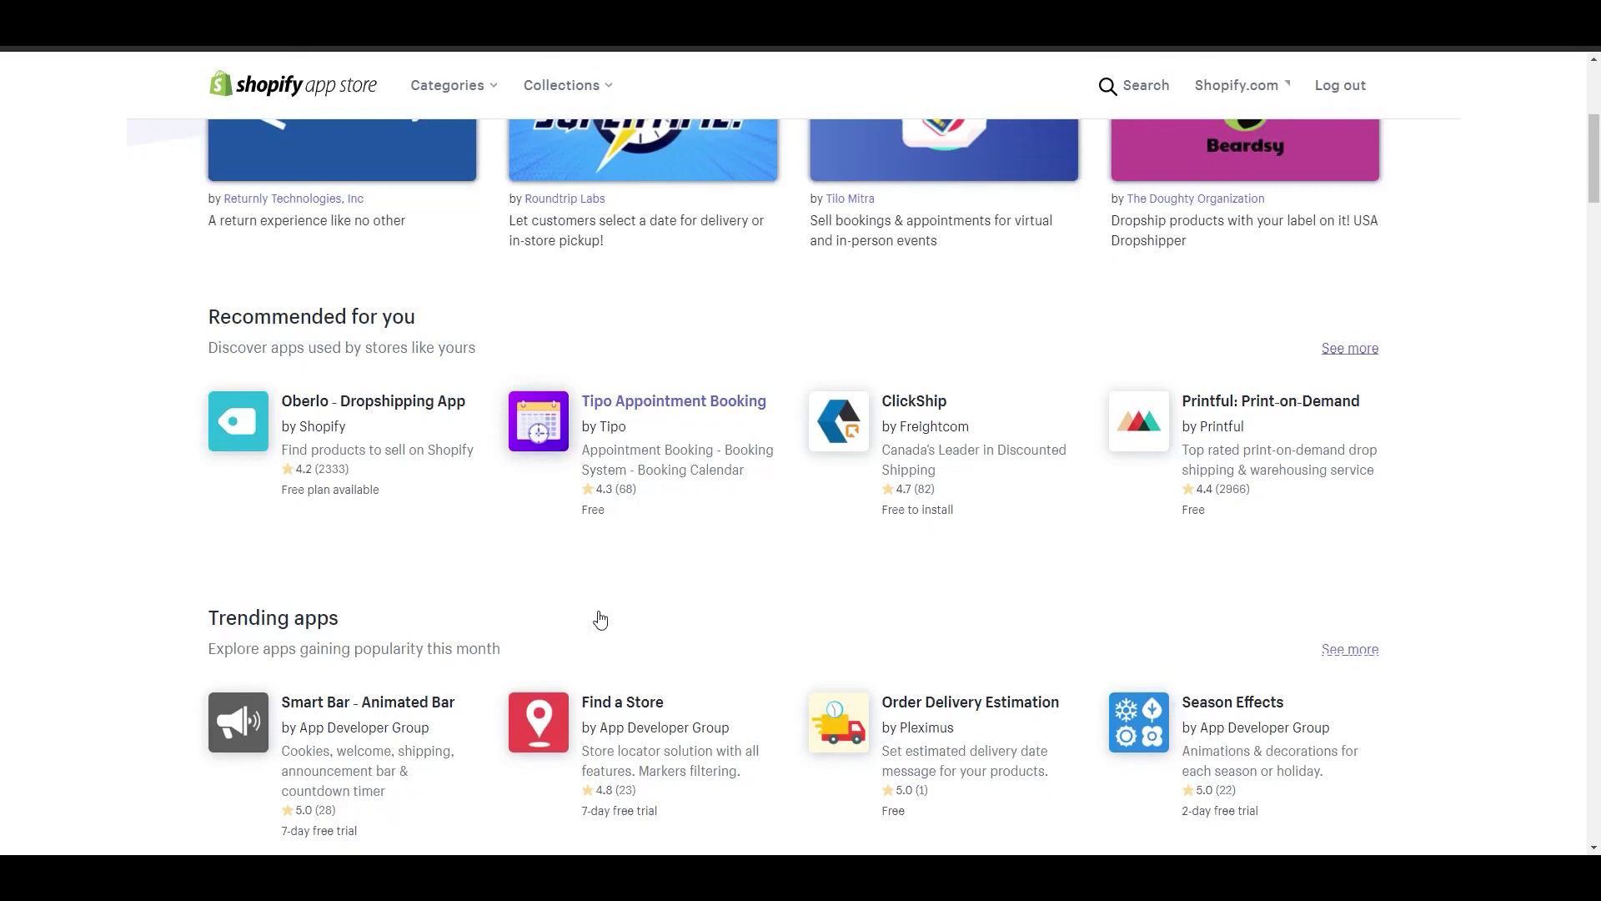
scroll(601, 620, down, 4)
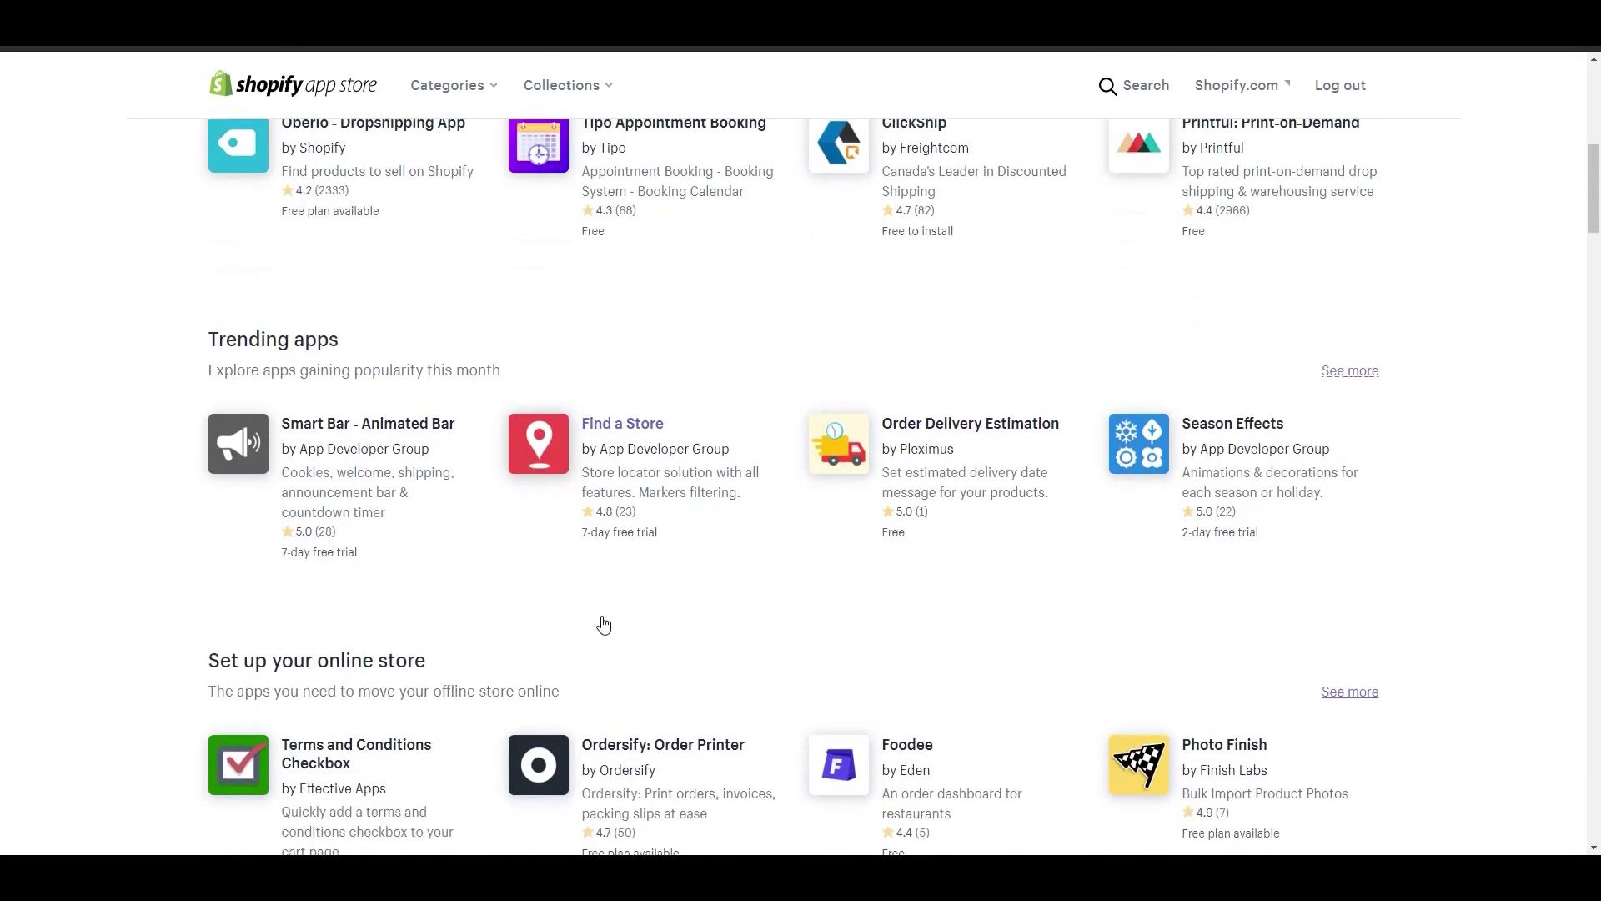
scroll(603, 621, down, 1)
scroll(603, 607, down, 3)
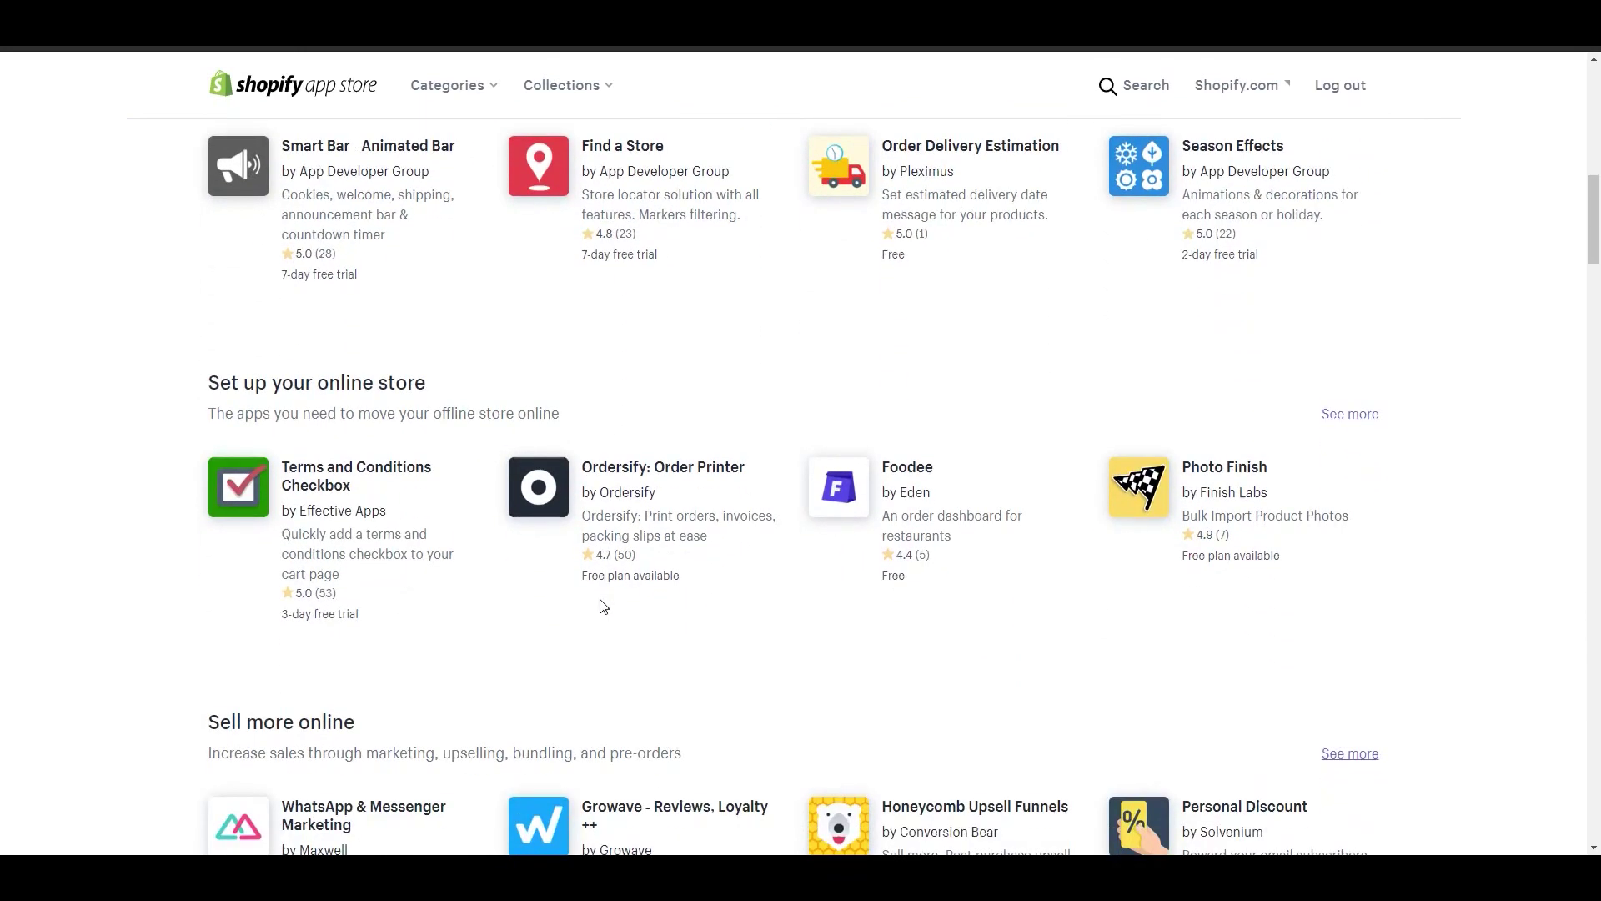
scroll(604, 605, down, 2)
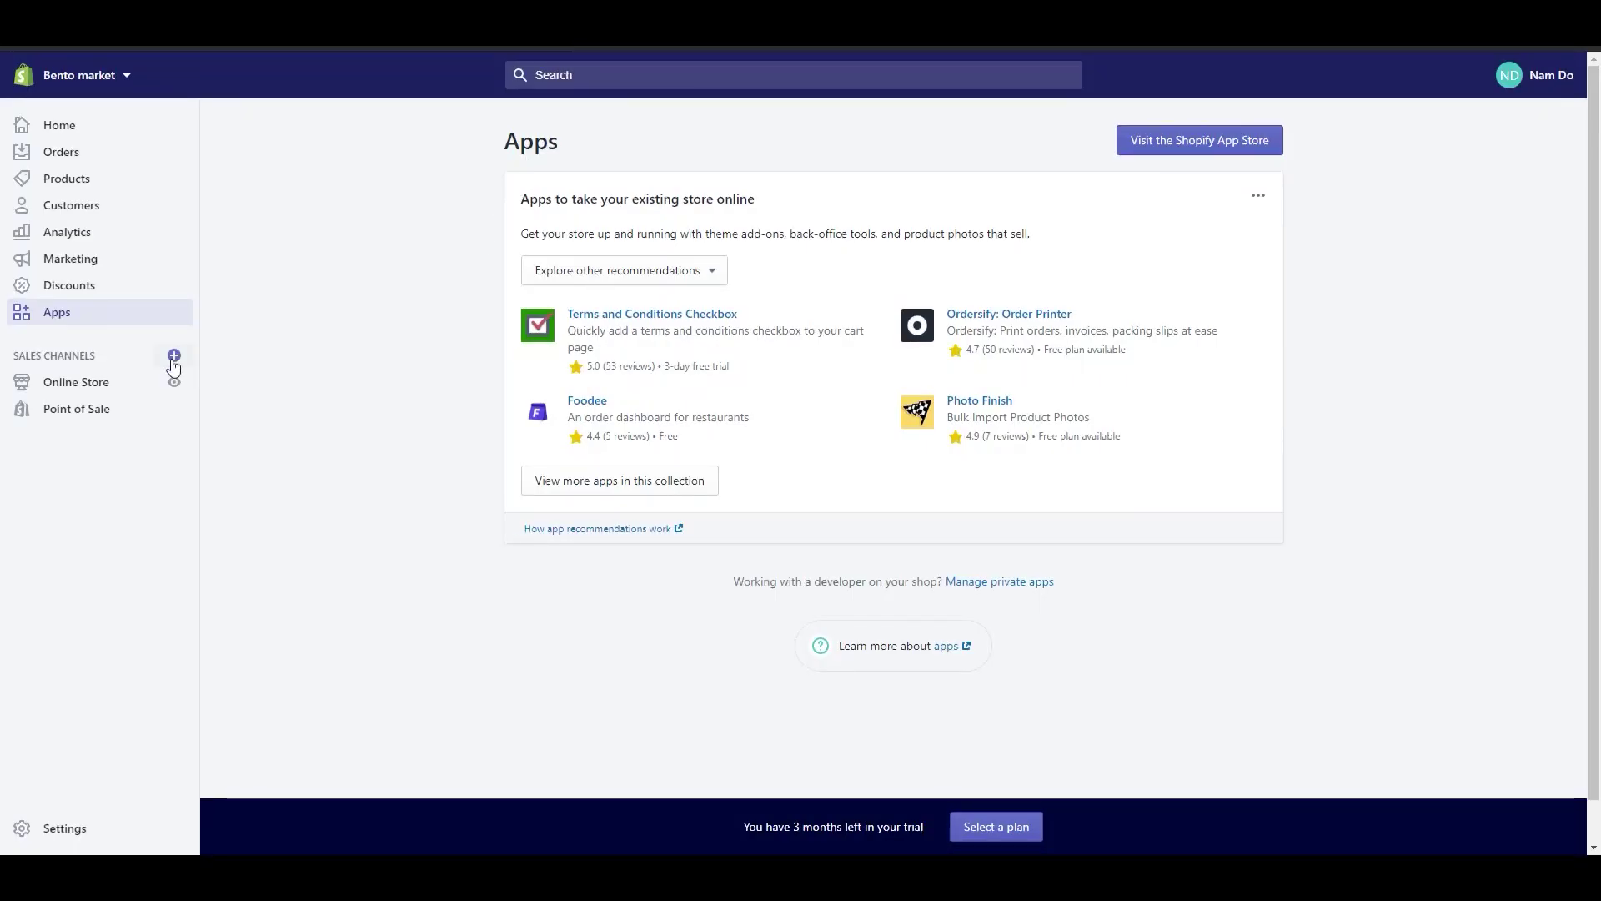
Step: Check the available sales channels without adding any, then search the admin
click(173, 355)
scroll(941, 496, down, 2)
scroll(951, 527, down, 5)
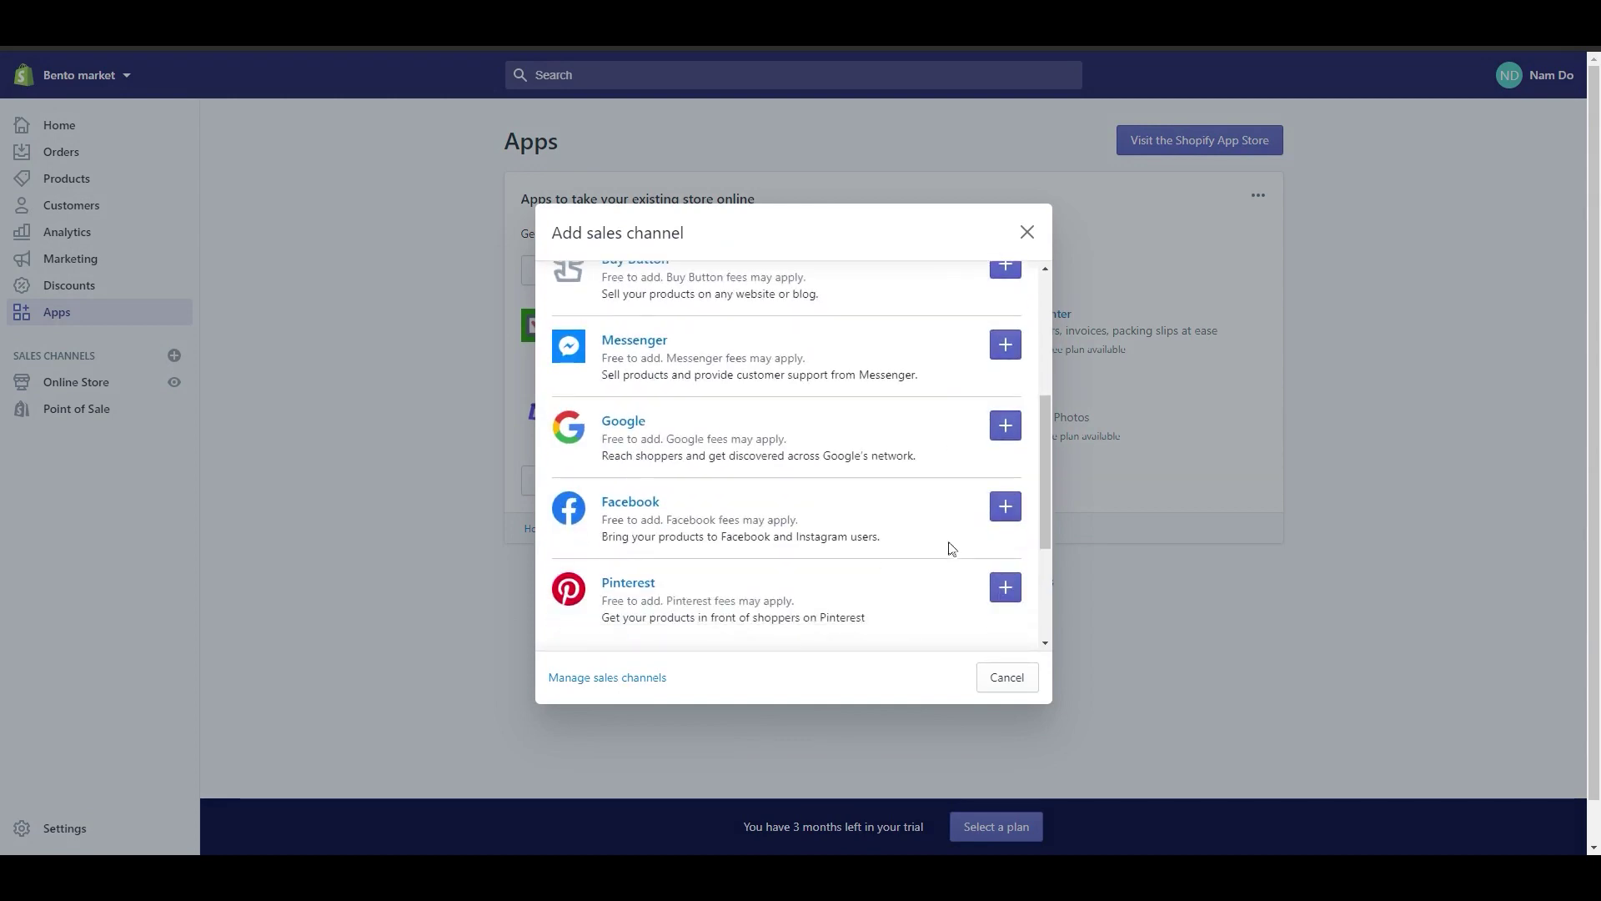
scroll(954, 551, down, 1)
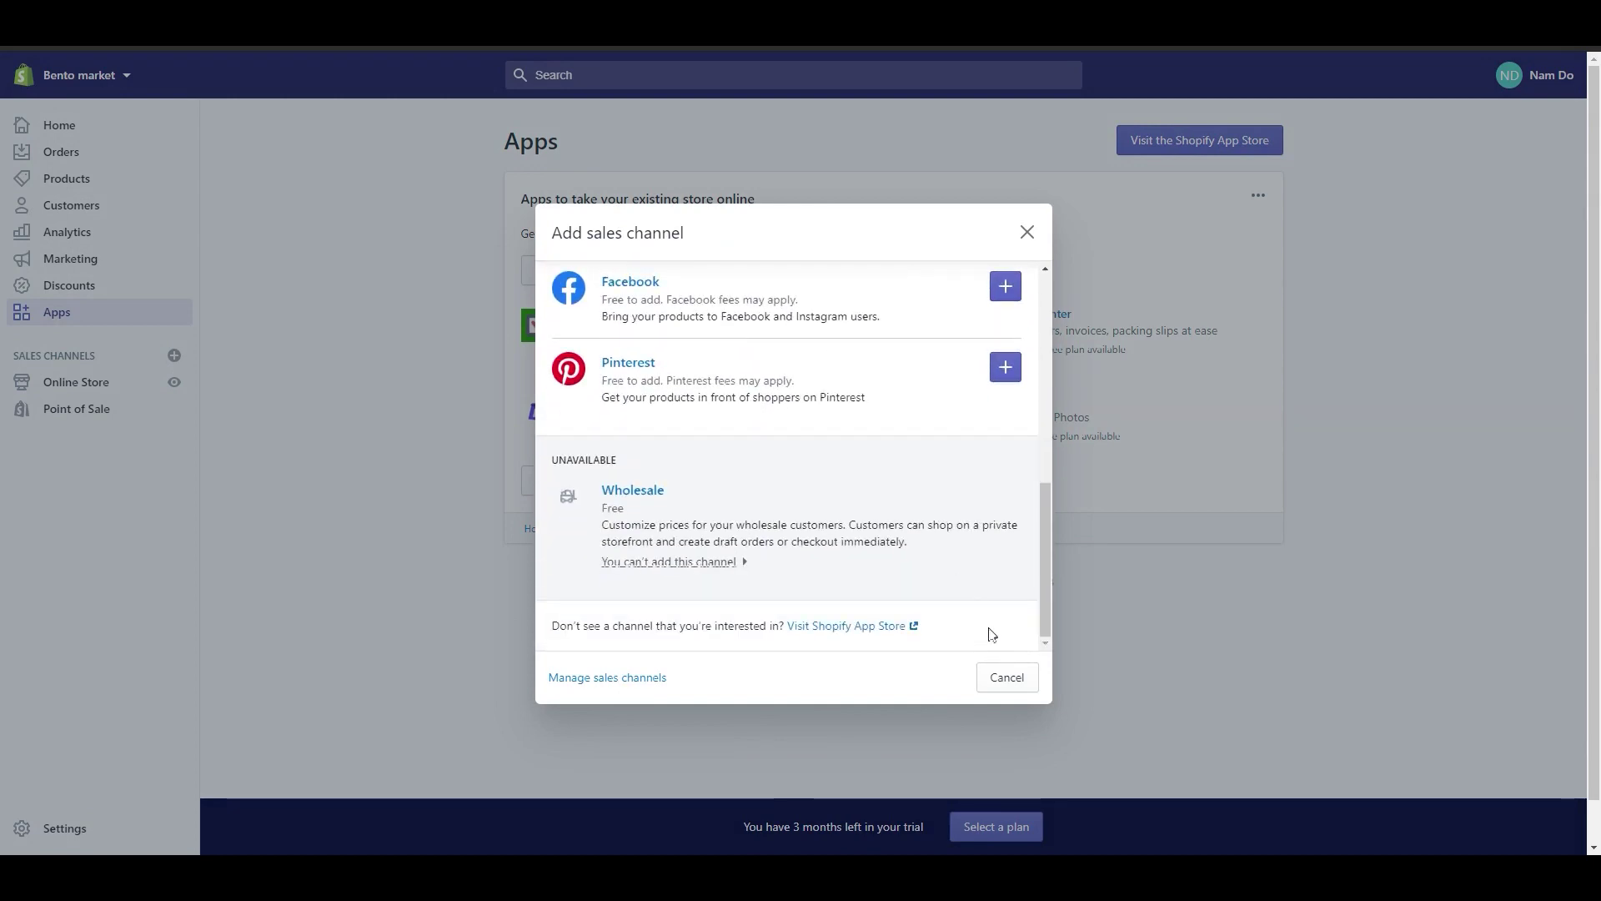
click(1013, 687)
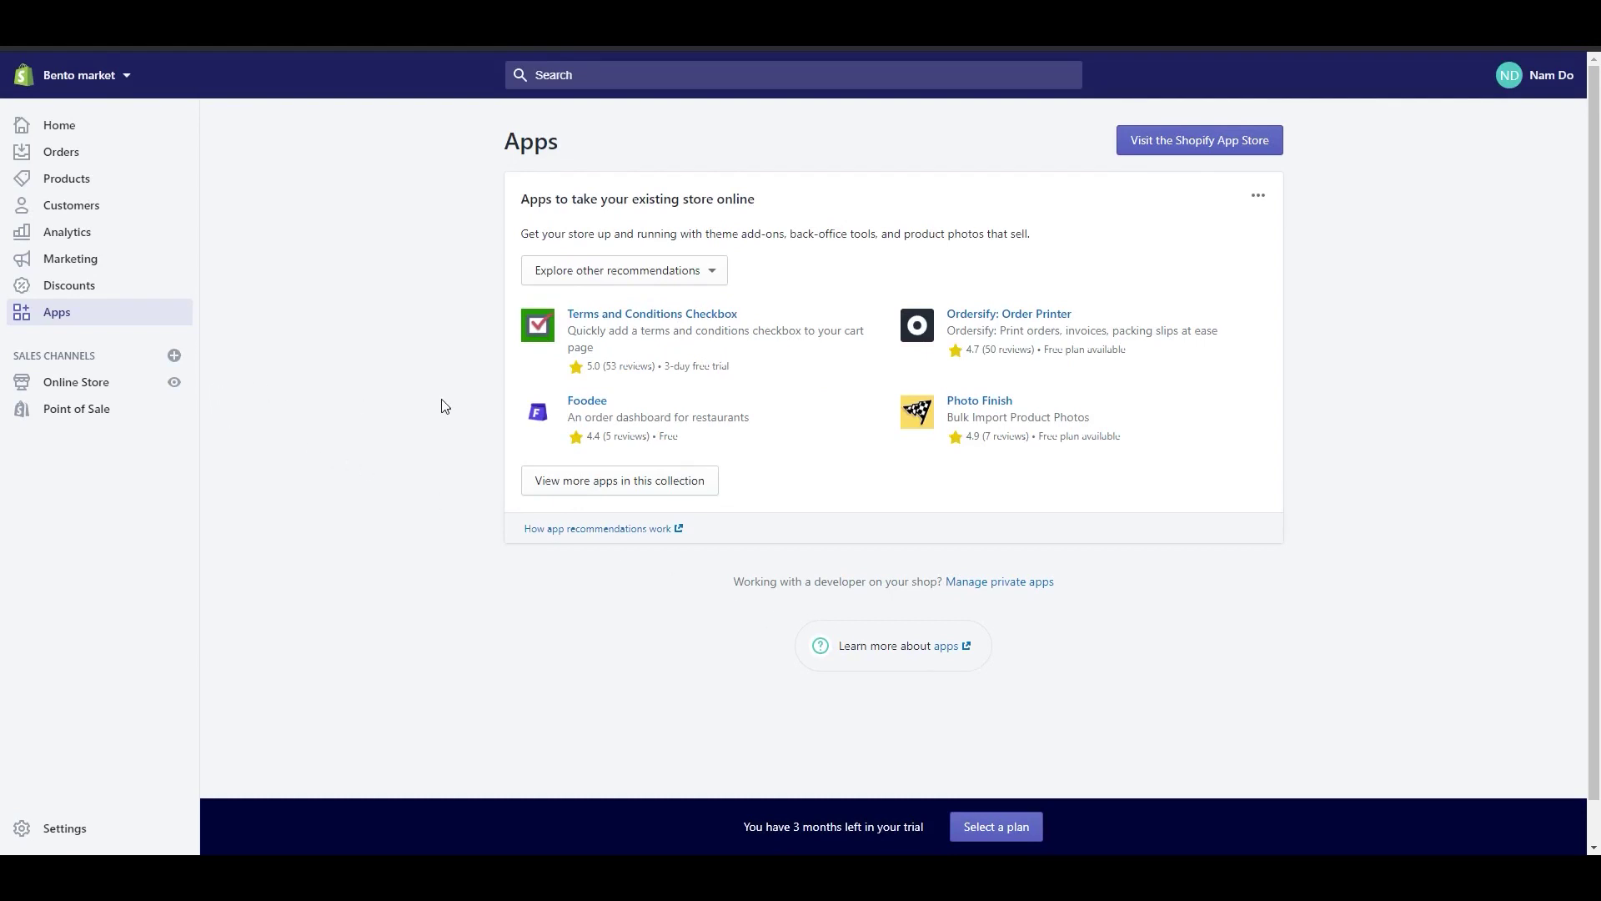
click(588, 86)
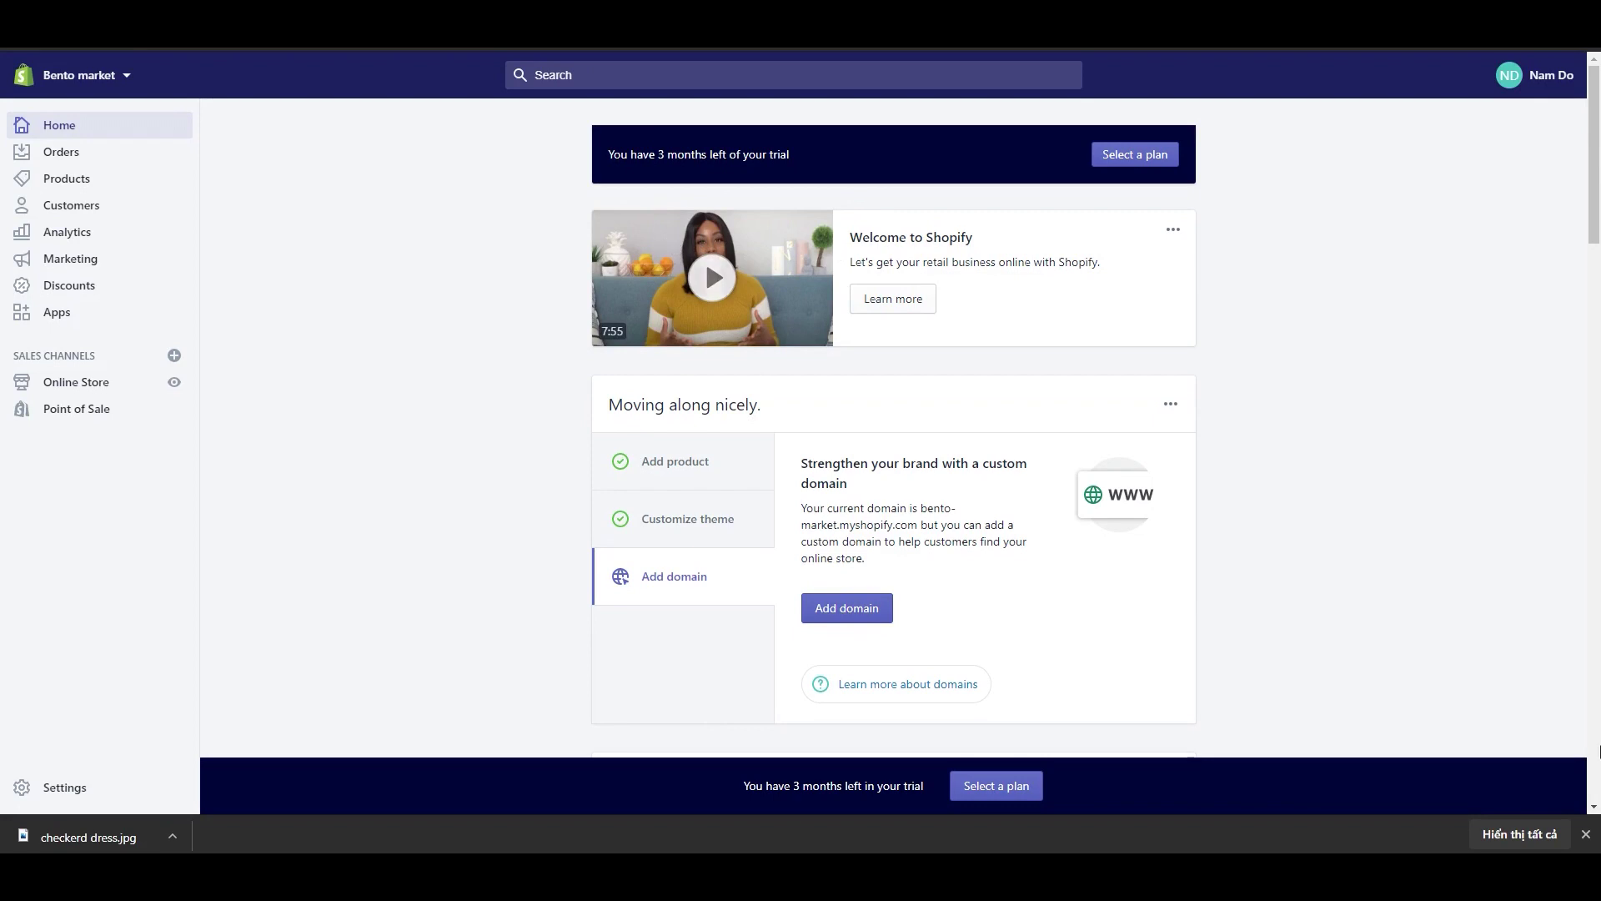
Step: Start a new product titled 'Checkered Dres' and paste in its description
click(1585, 834)
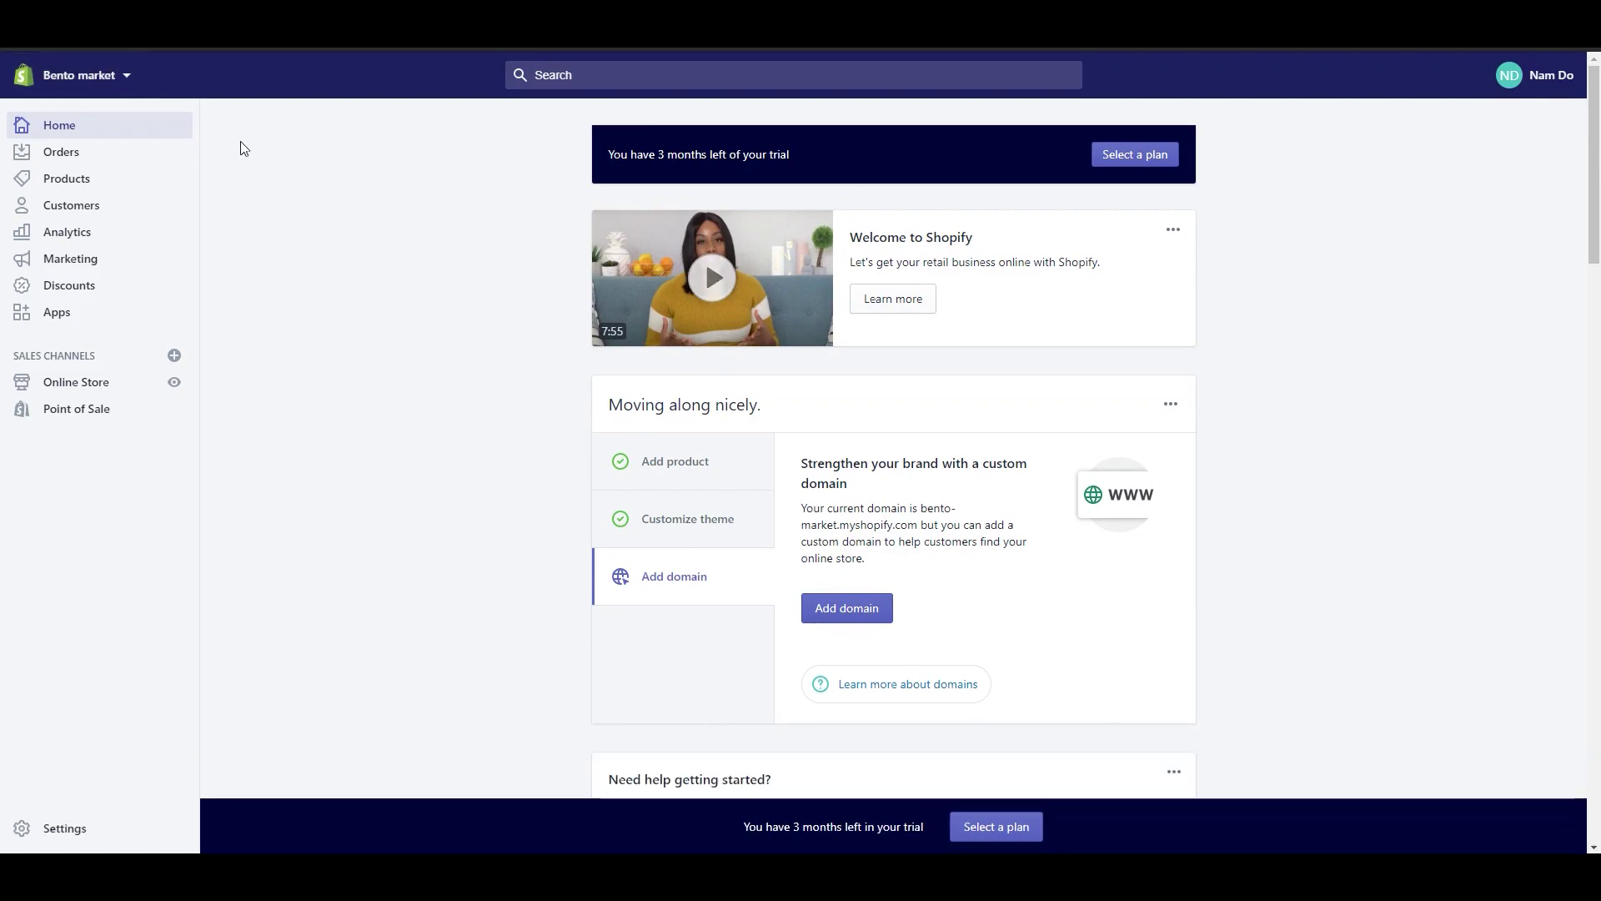
click(103, 183)
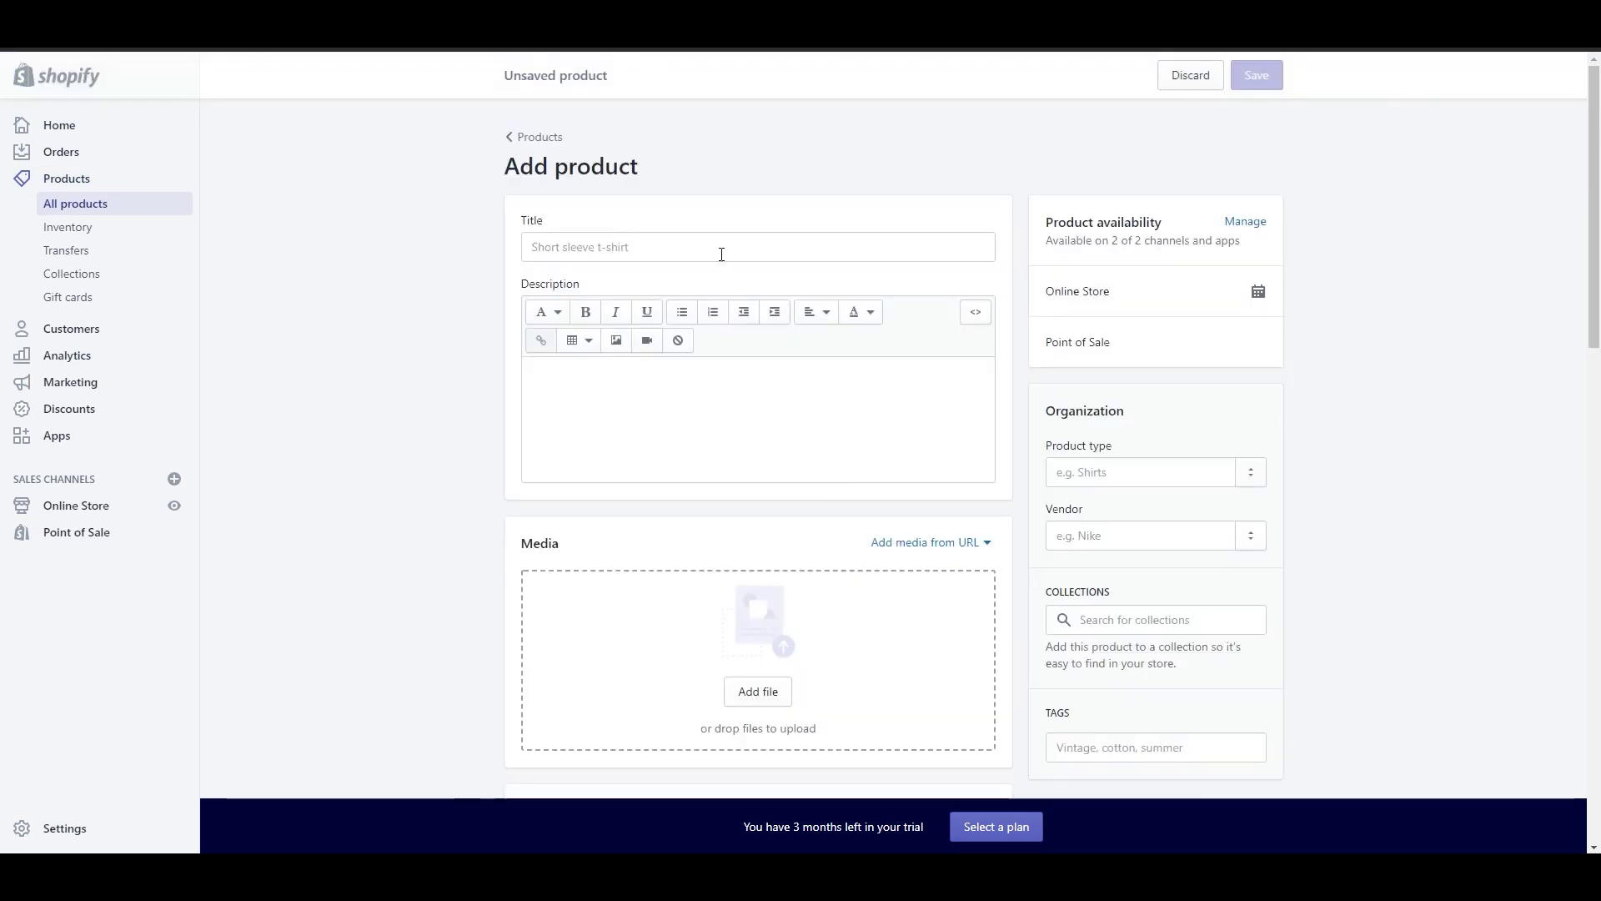
click(722, 253)
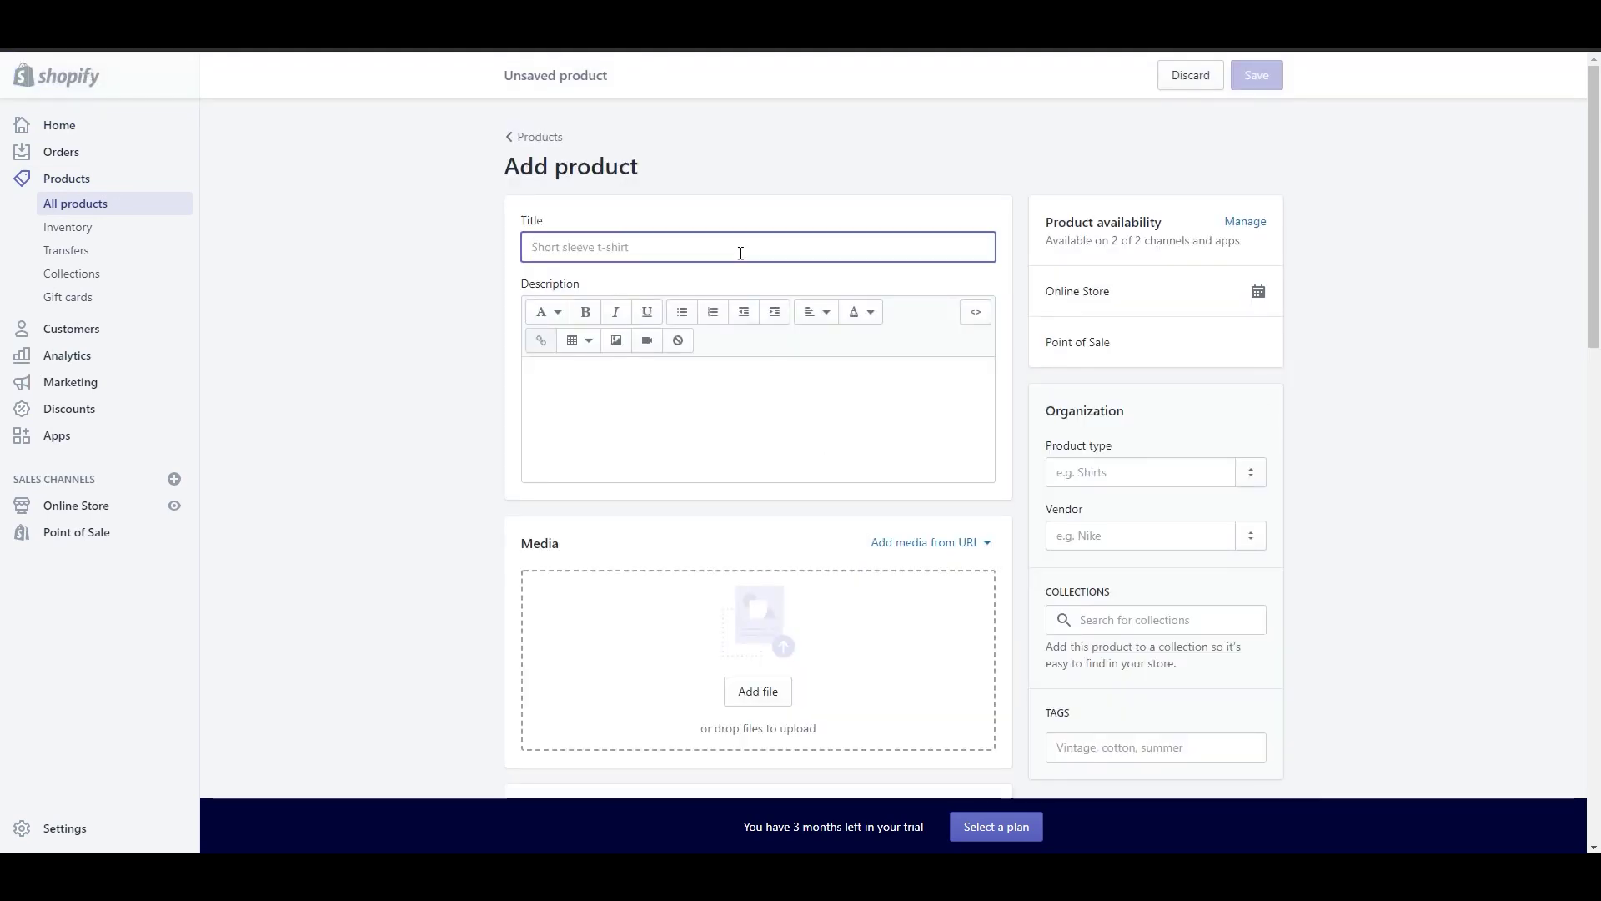
text(Checkered Dress)
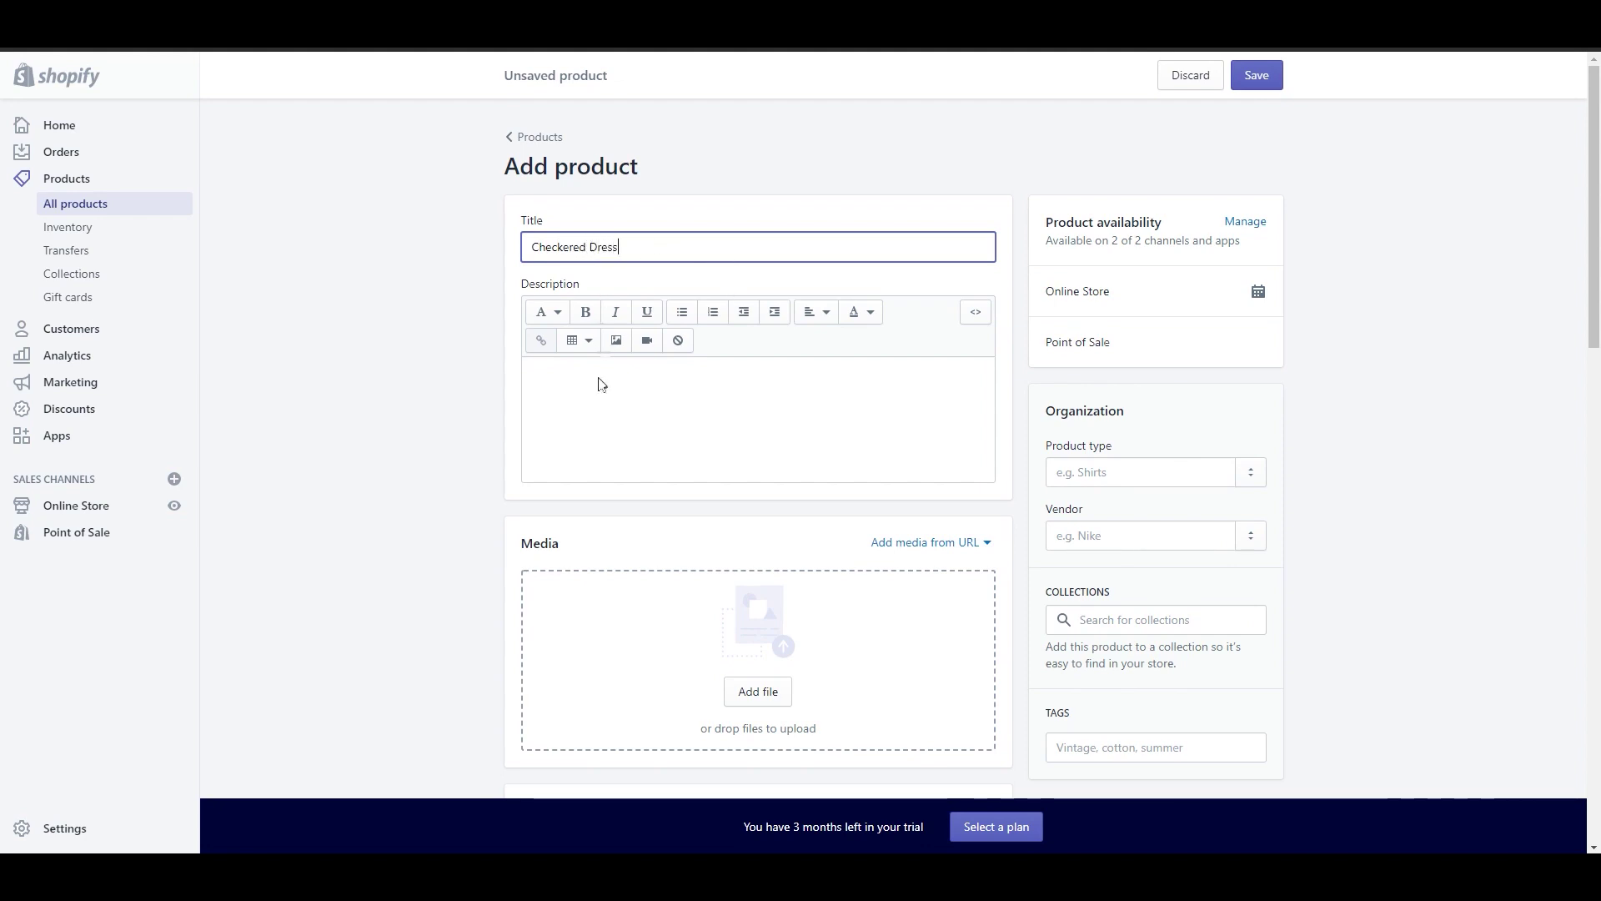
click(611, 417)
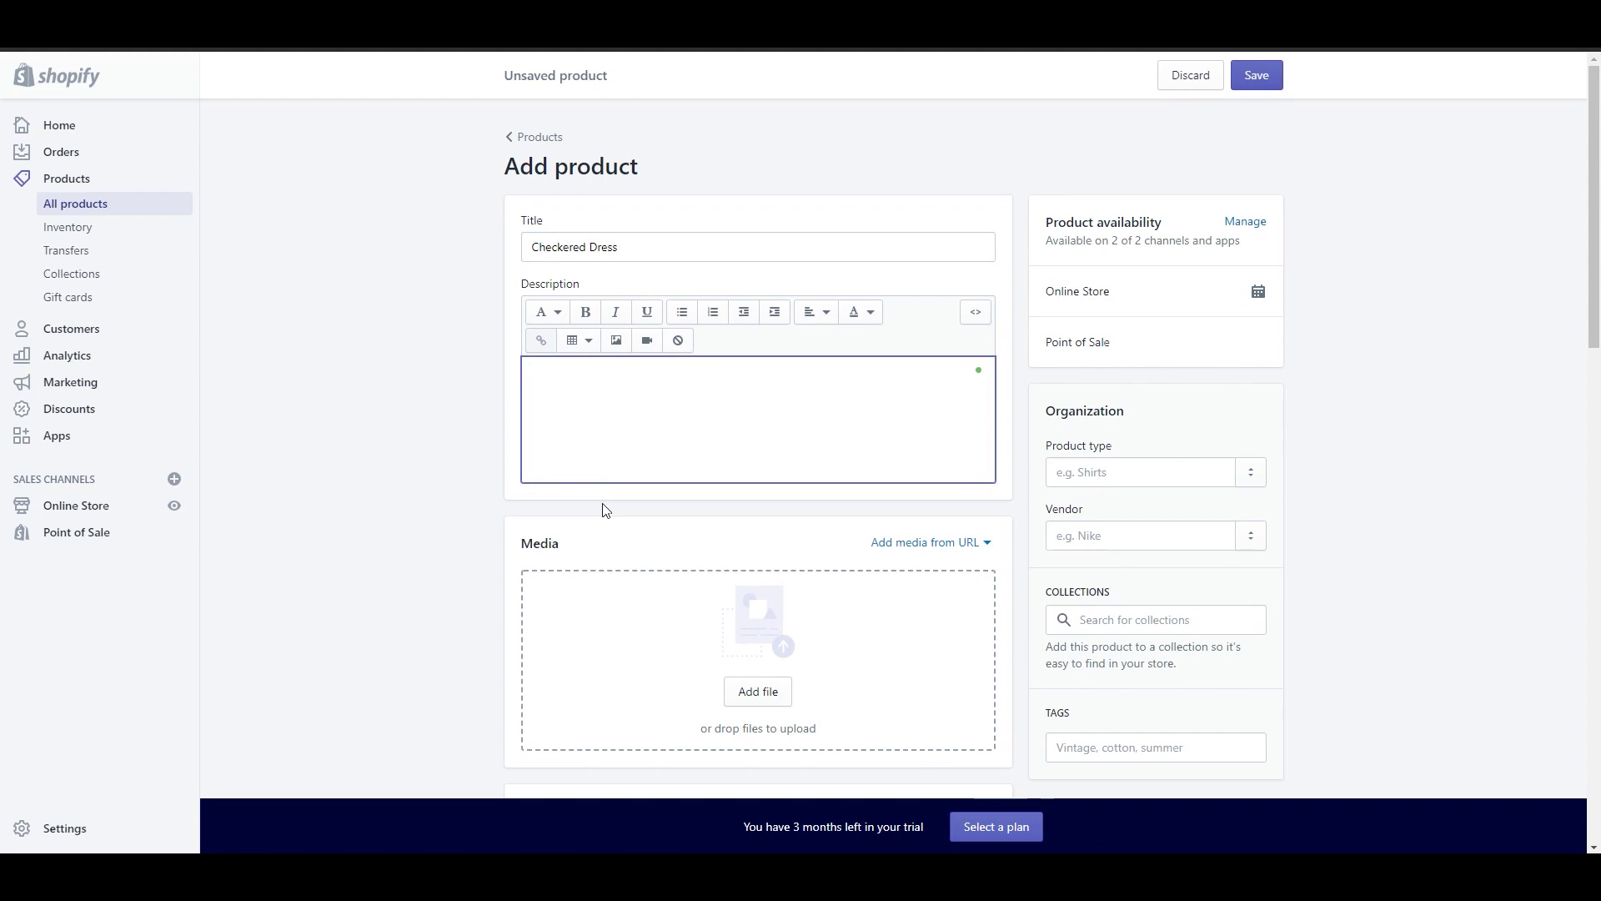
text(This checkered print skater dress is an easy way to dress up, look punk, or run for groceries. Whatever you choose to do in it, you're gonna look great.)
scroll(703, 611, down, 1)
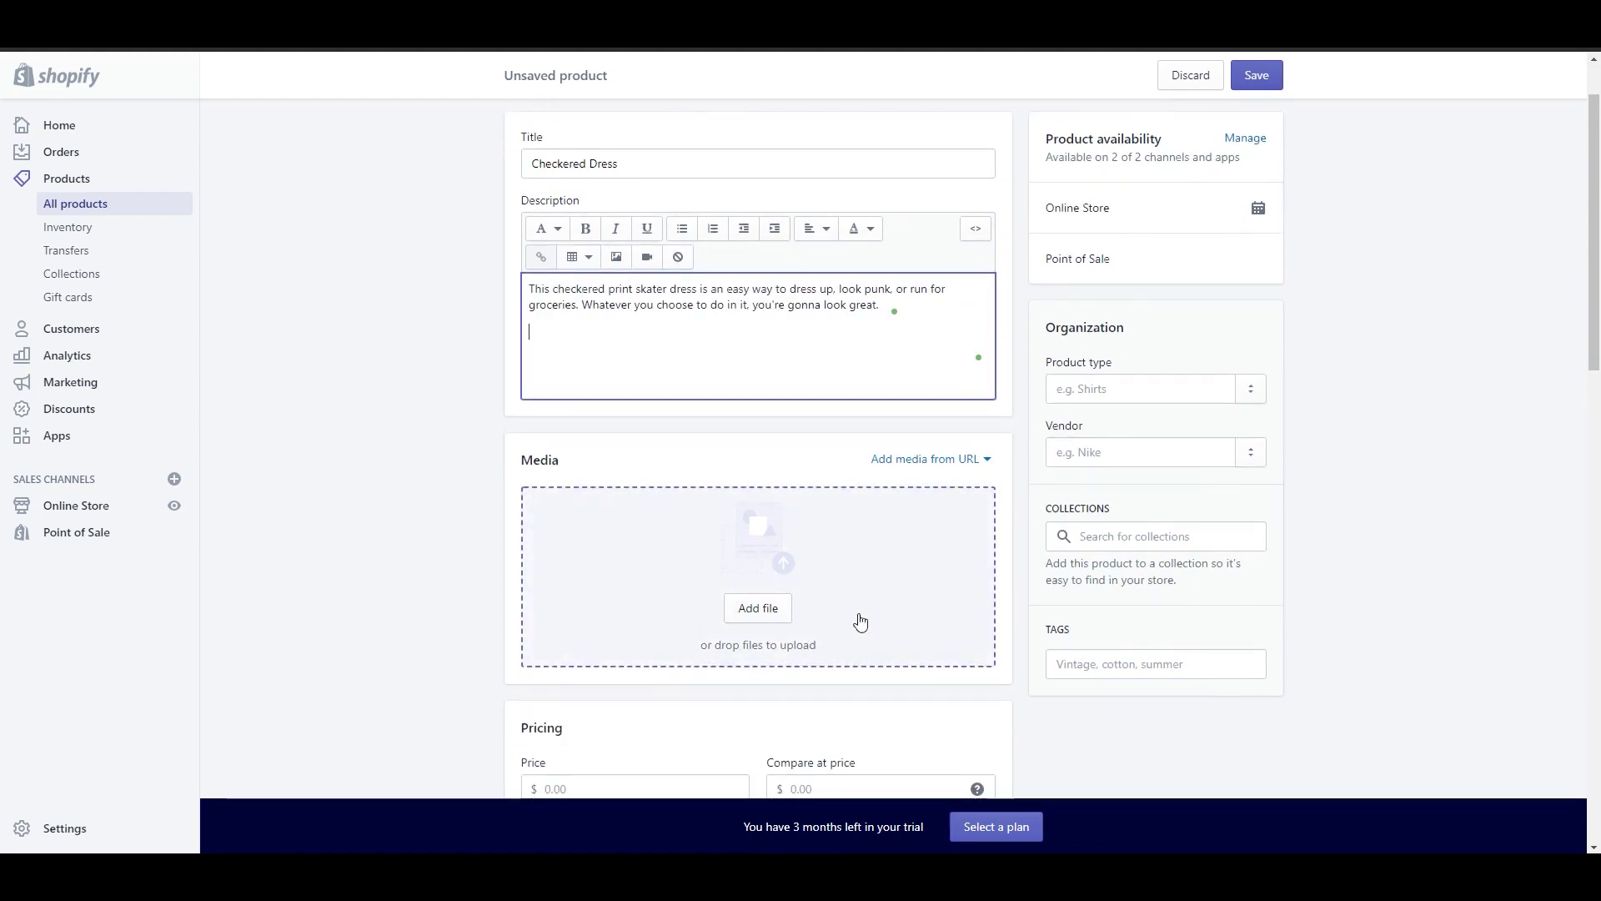
Step: Upload the checkered dress photo as the product image
click(772, 627)
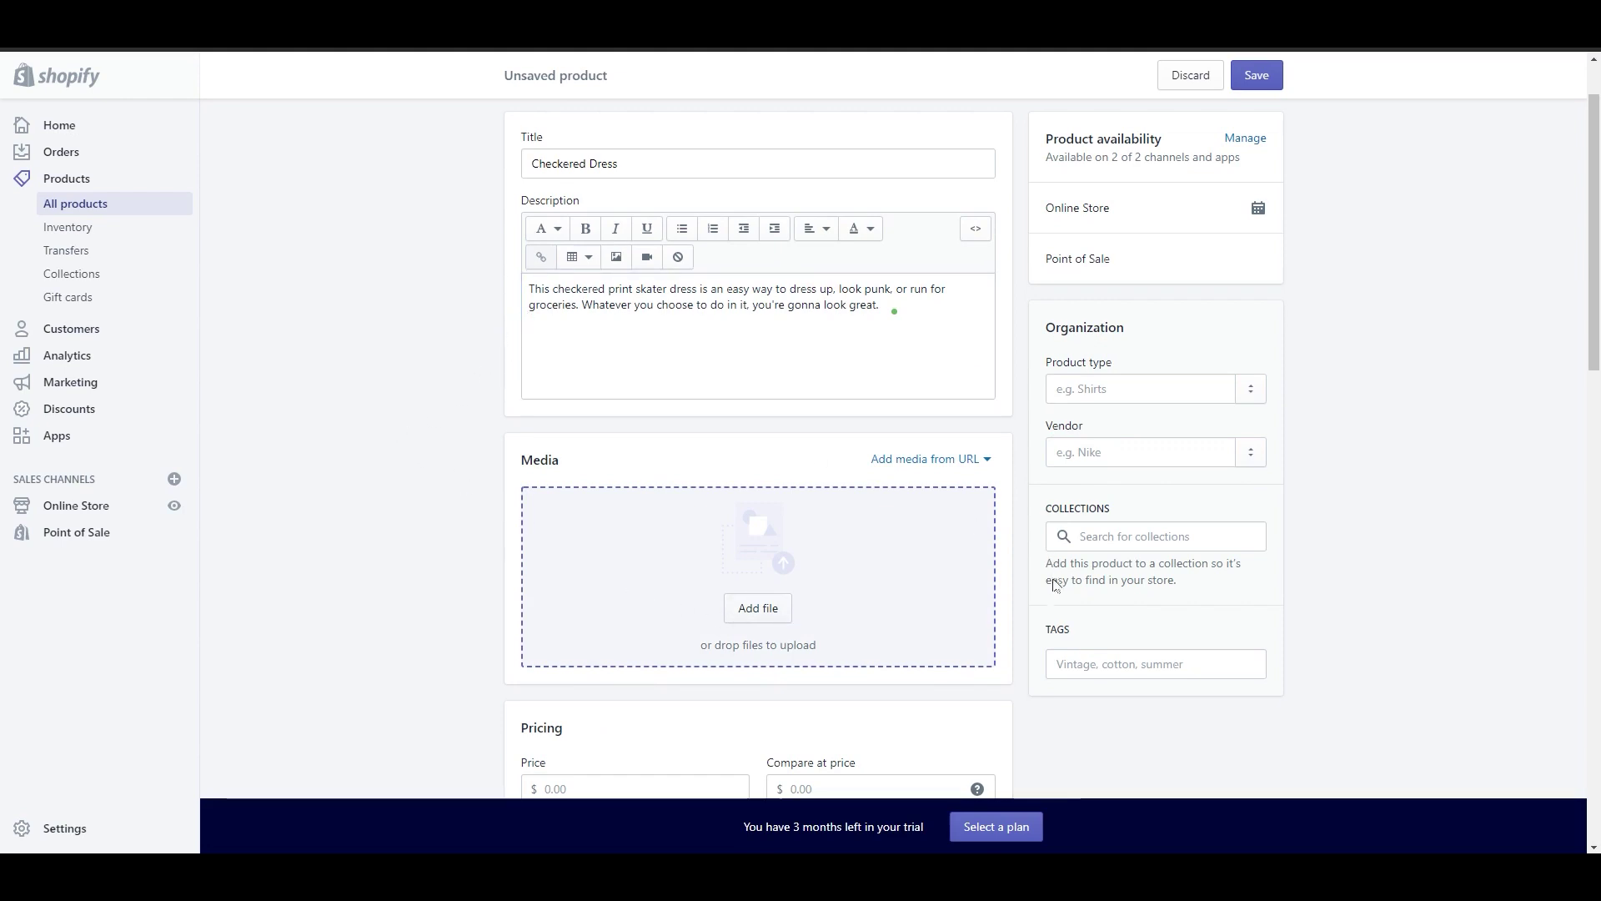
click(998, 603)
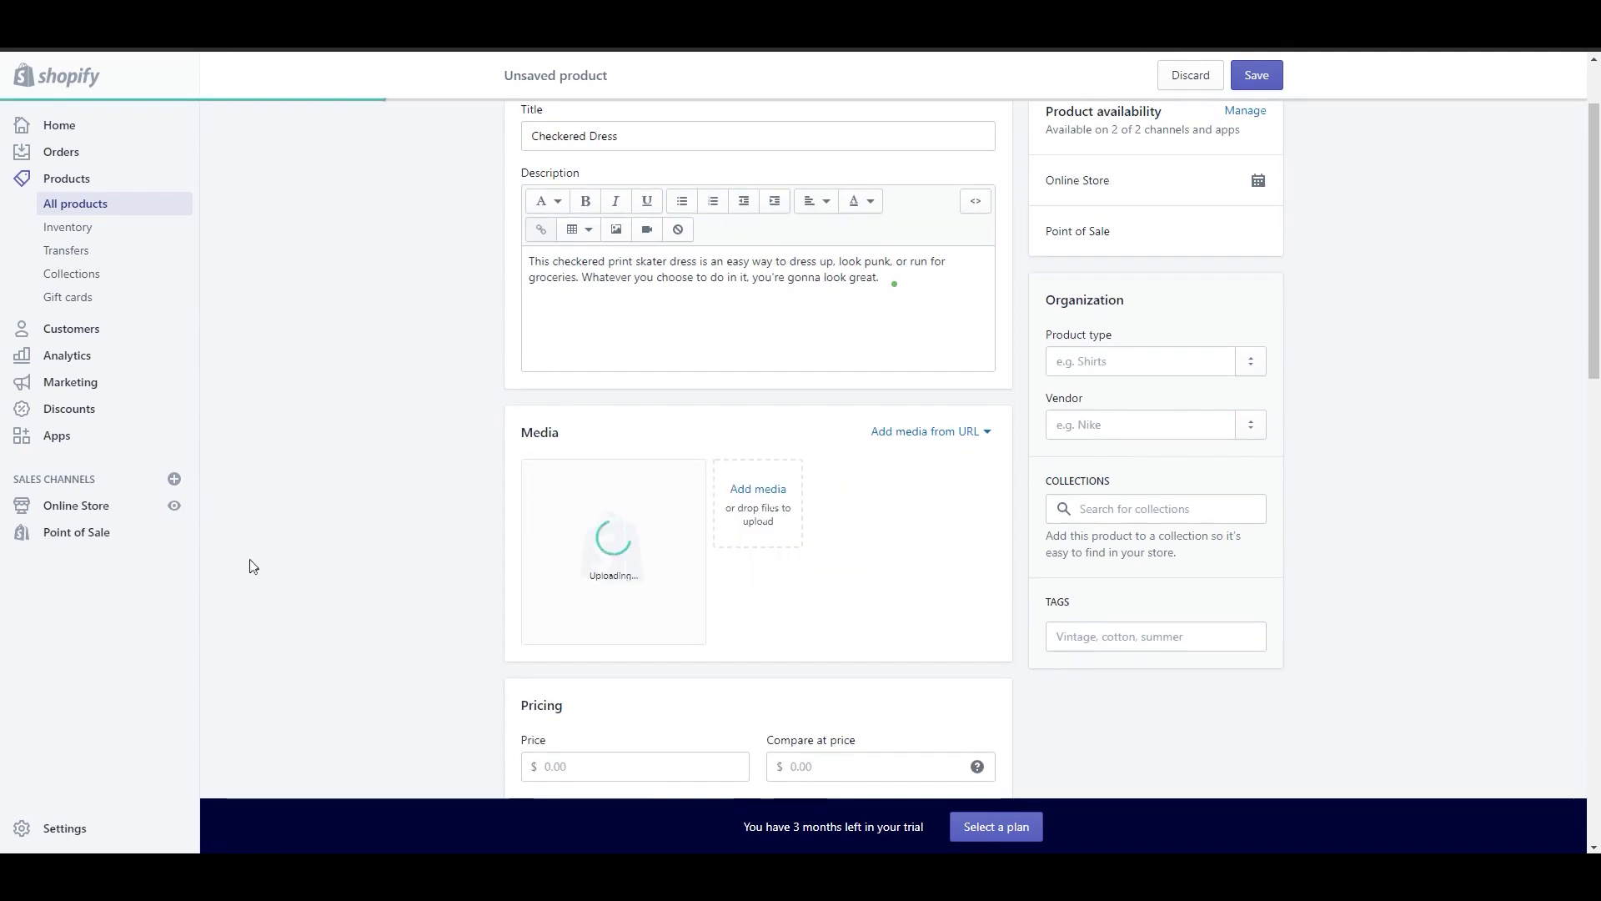
scroll(252, 566, down, 2)
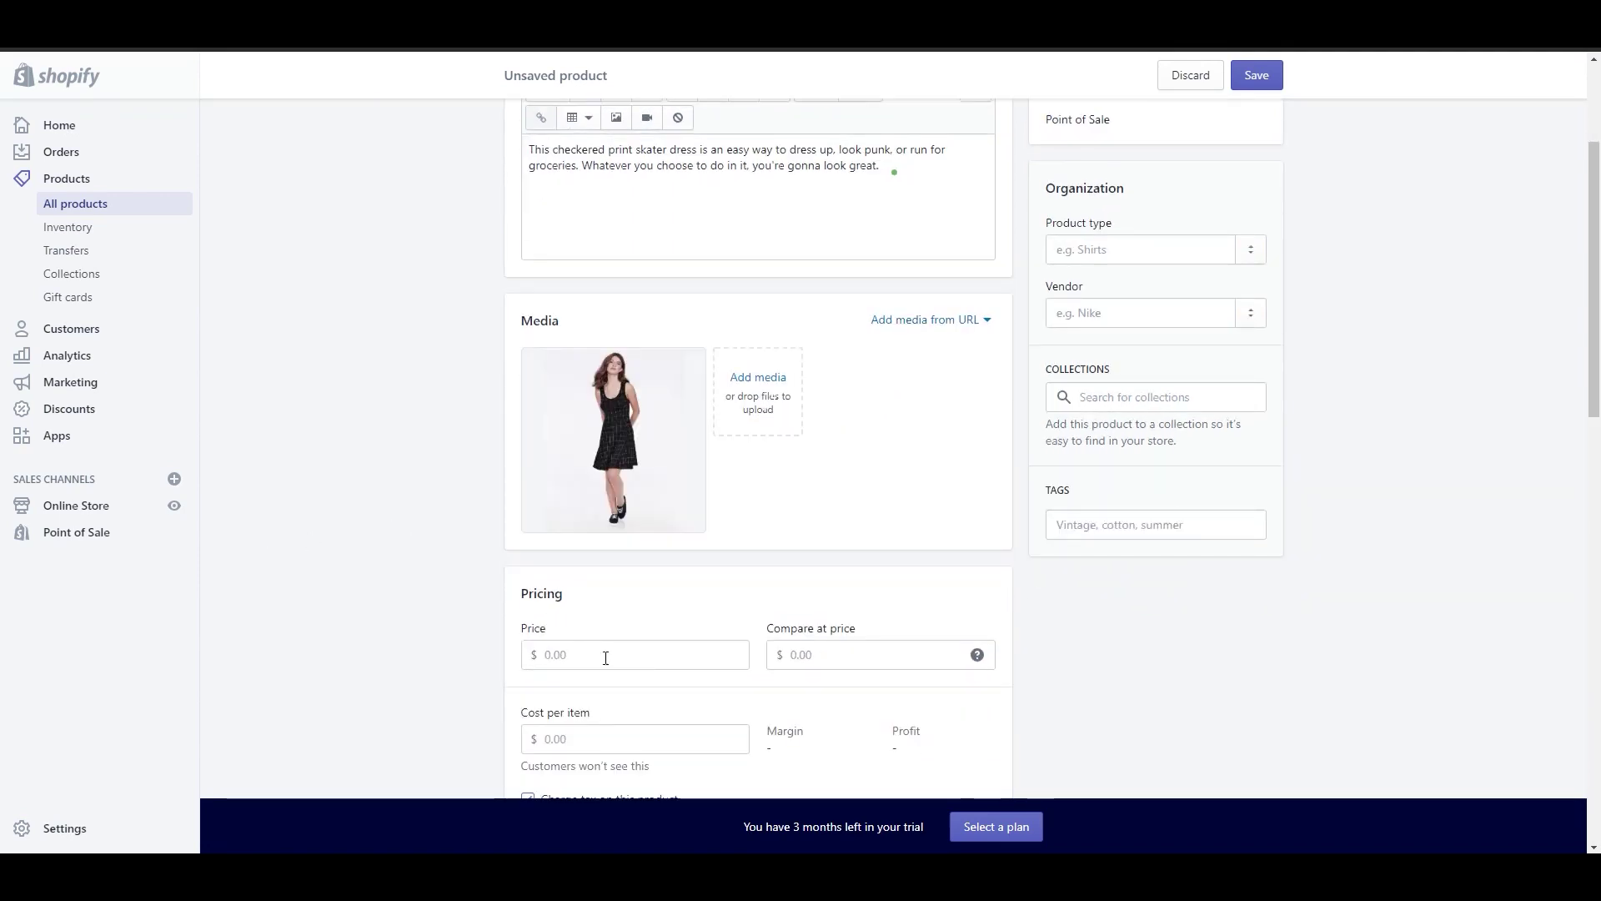
scroll(606, 657, down, 1)
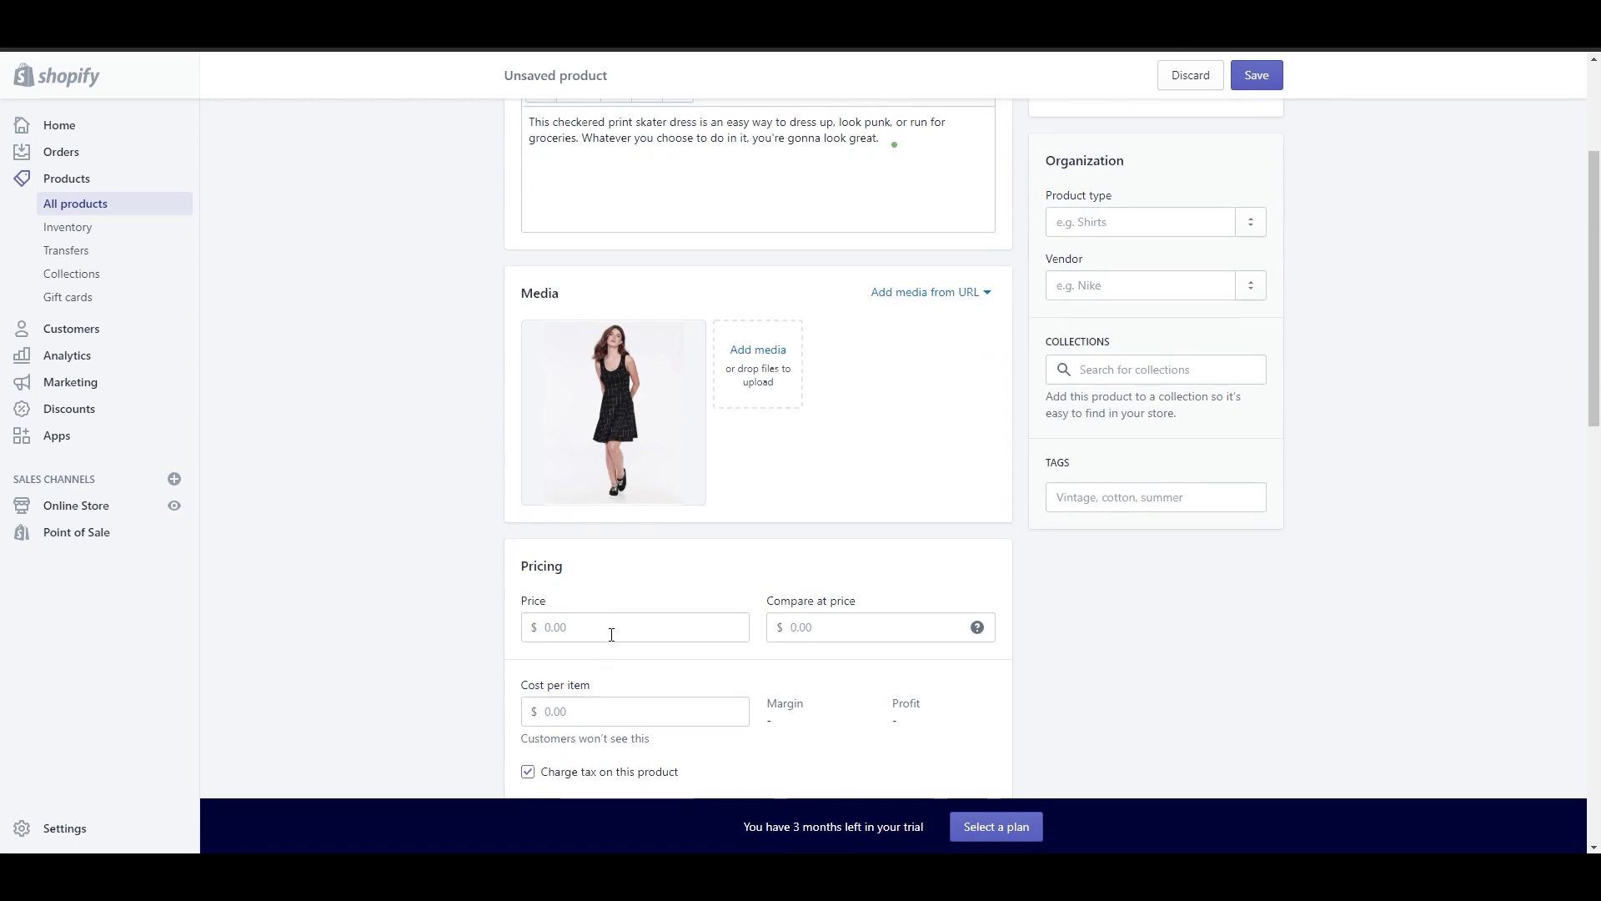
Step: Set price $30, compare-at price 20 and cost per item $16
click(612, 635)
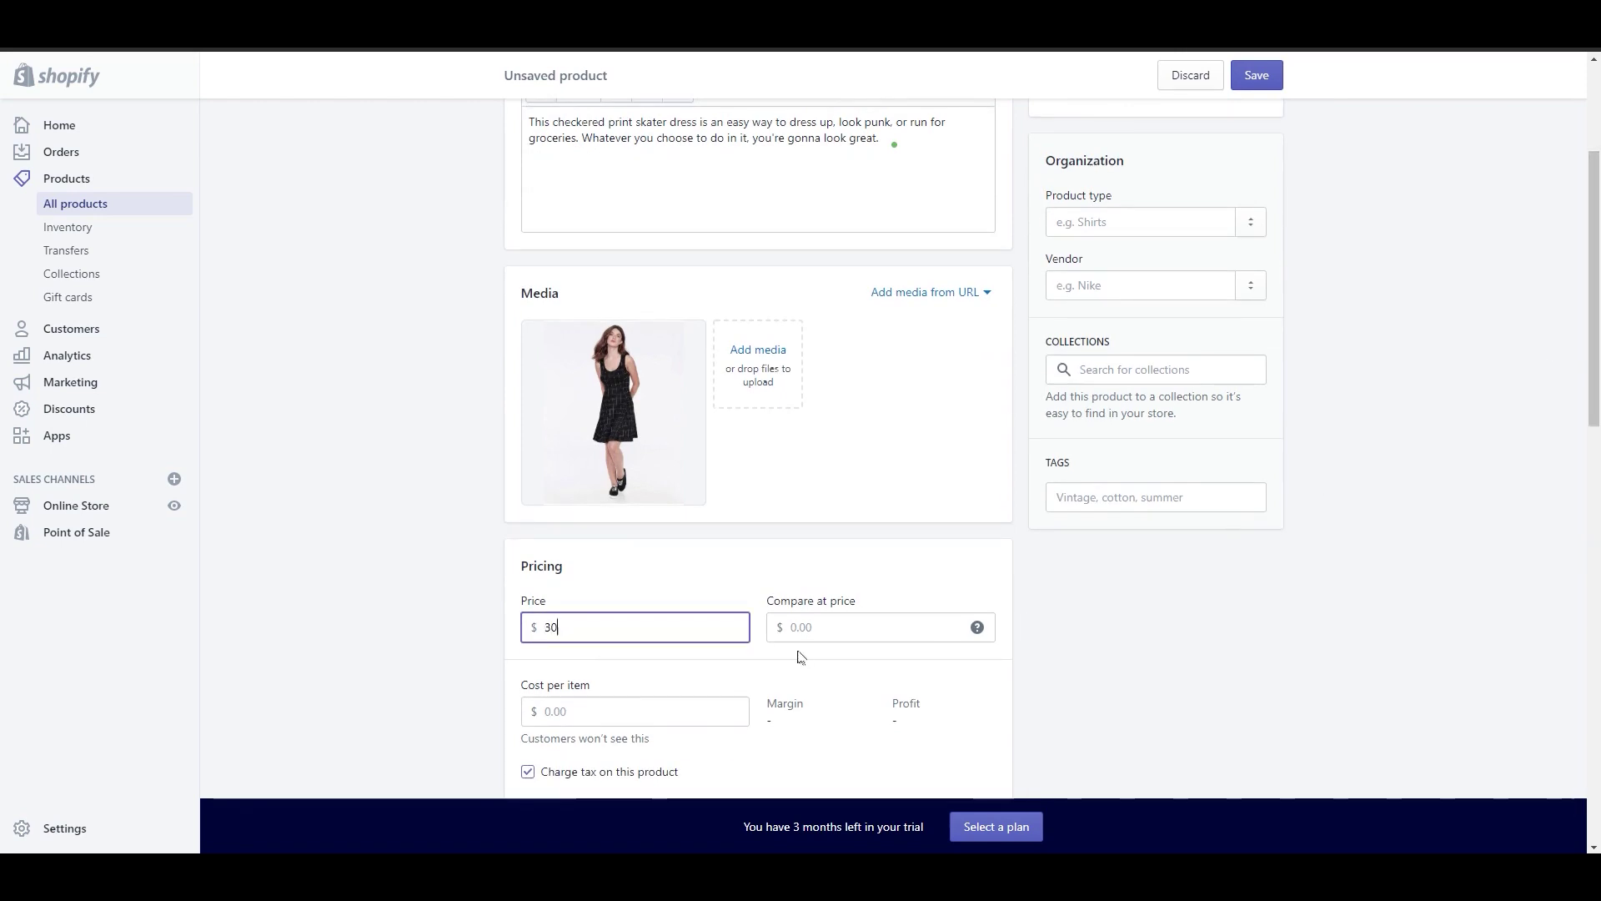
click(853, 634)
text(20)
scroll(861, 634, down, 1)
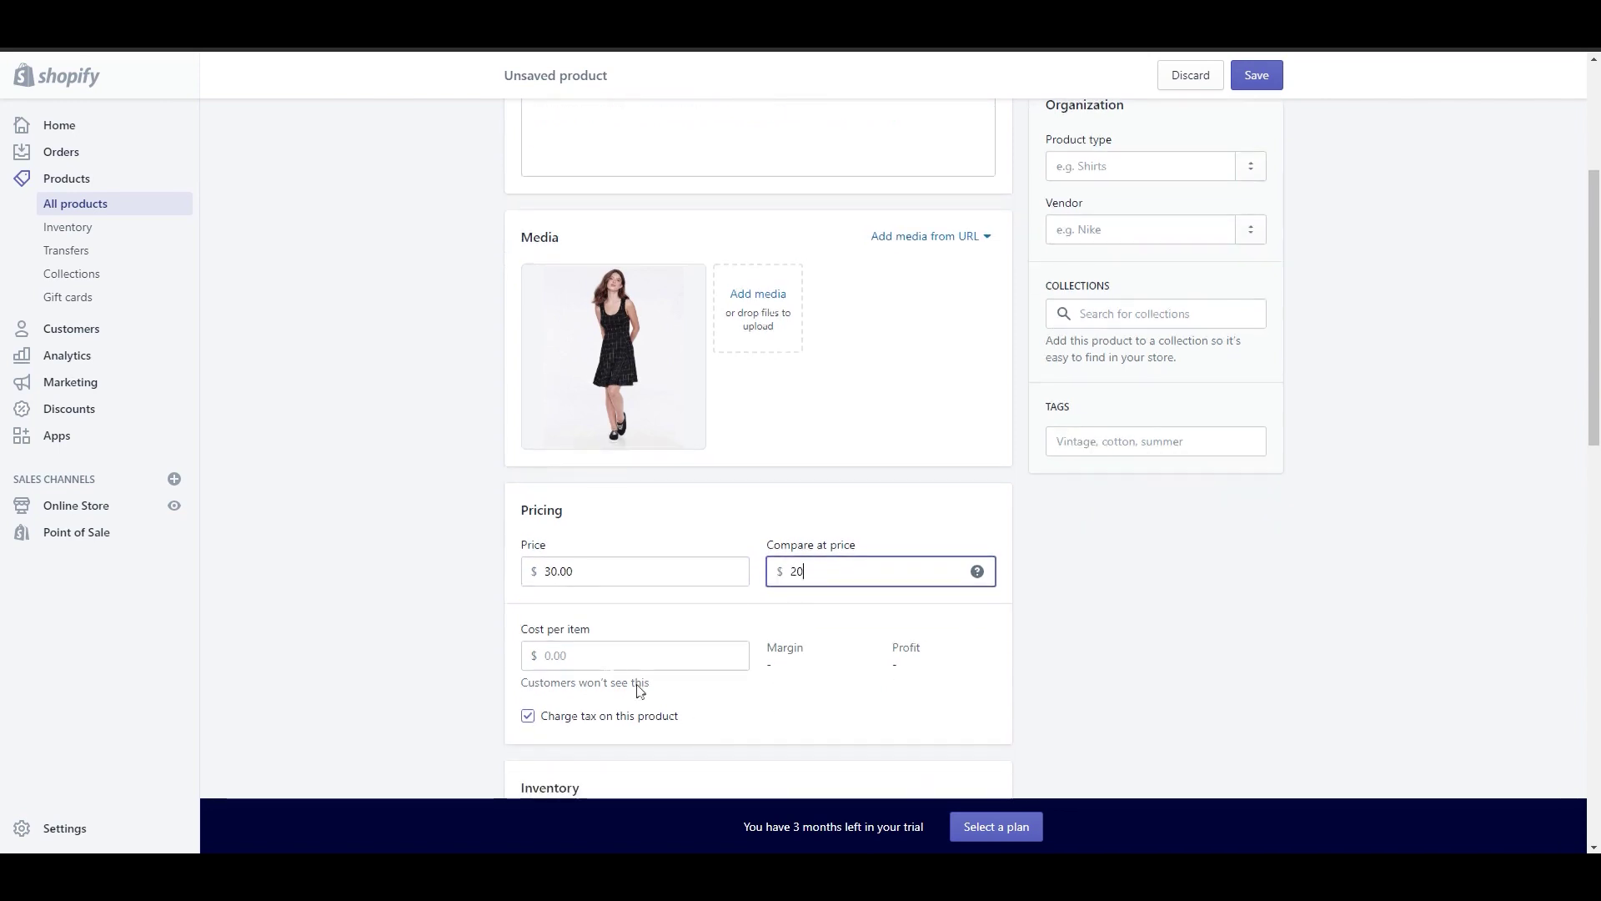
click(555, 655)
text(16)
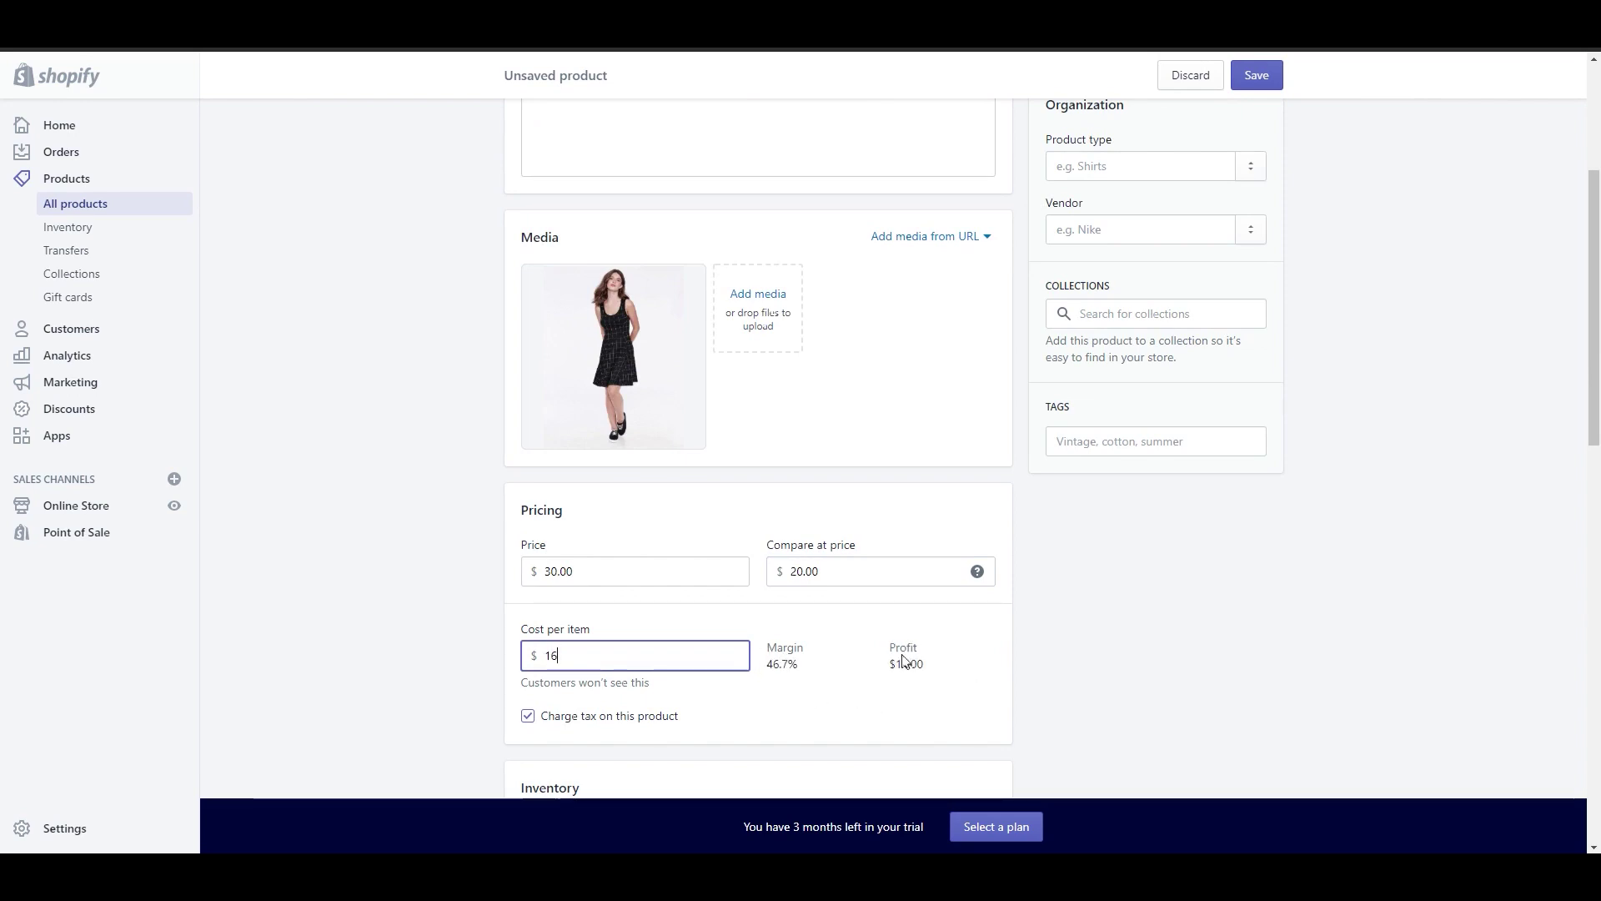
Step: Enter SKU 10000, barcode ST1 and 43 units available
scroll(903, 661, down, 3)
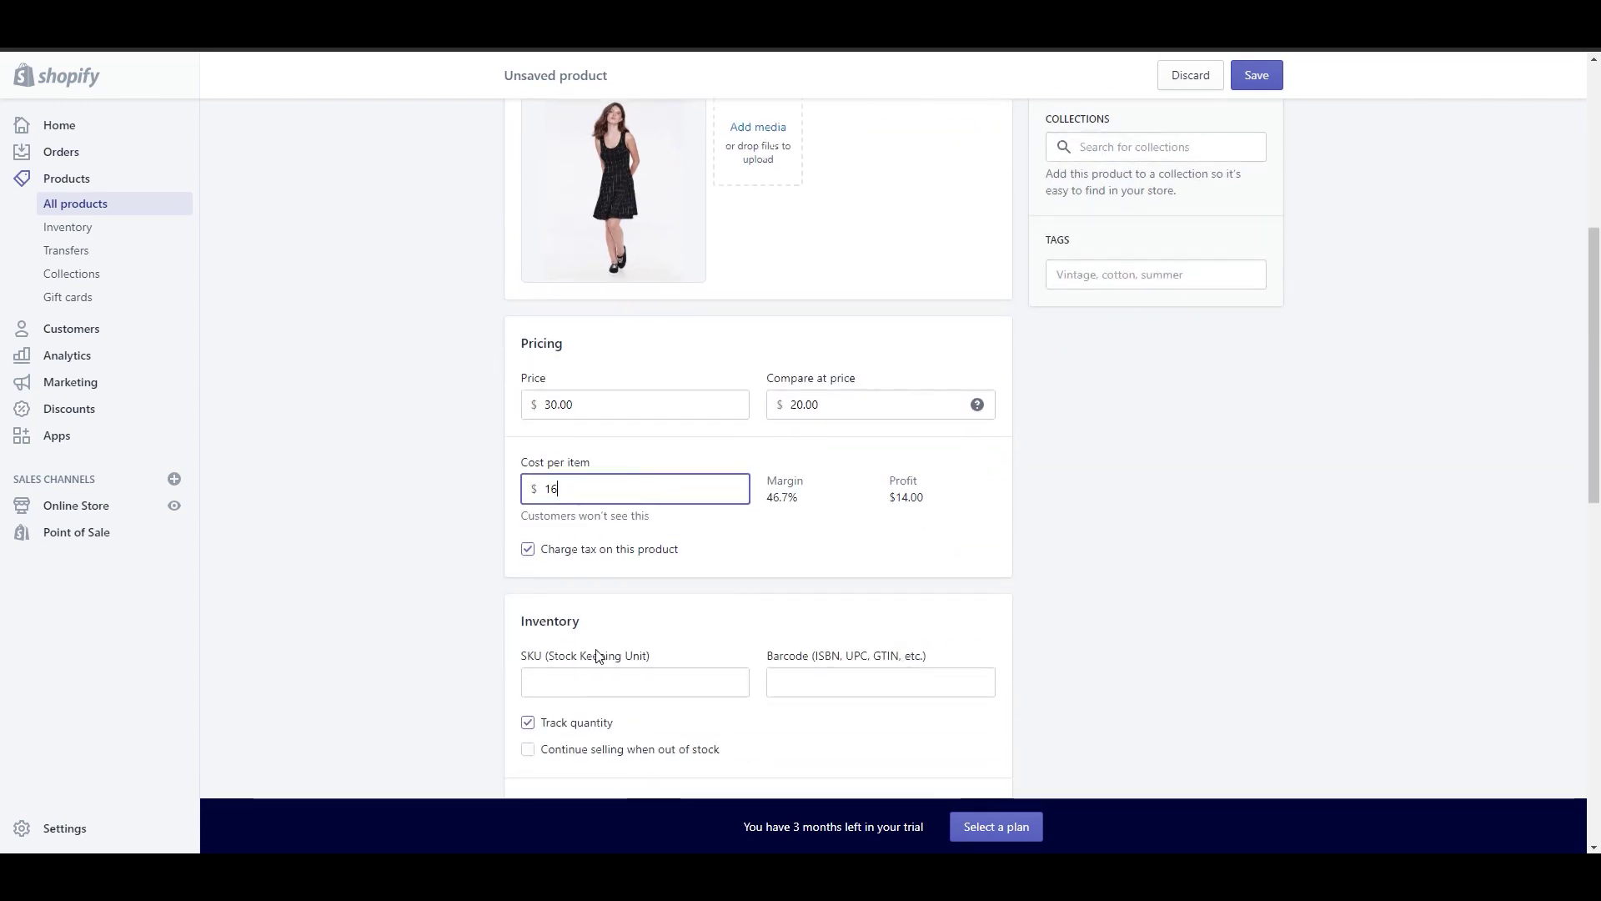
click(622, 607)
text(10000)
click(831, 609)
text(ST1)
scroll(832, 611, down, 2)
click(646, 634)
text(43)
scroll(816, 596, down, 6)
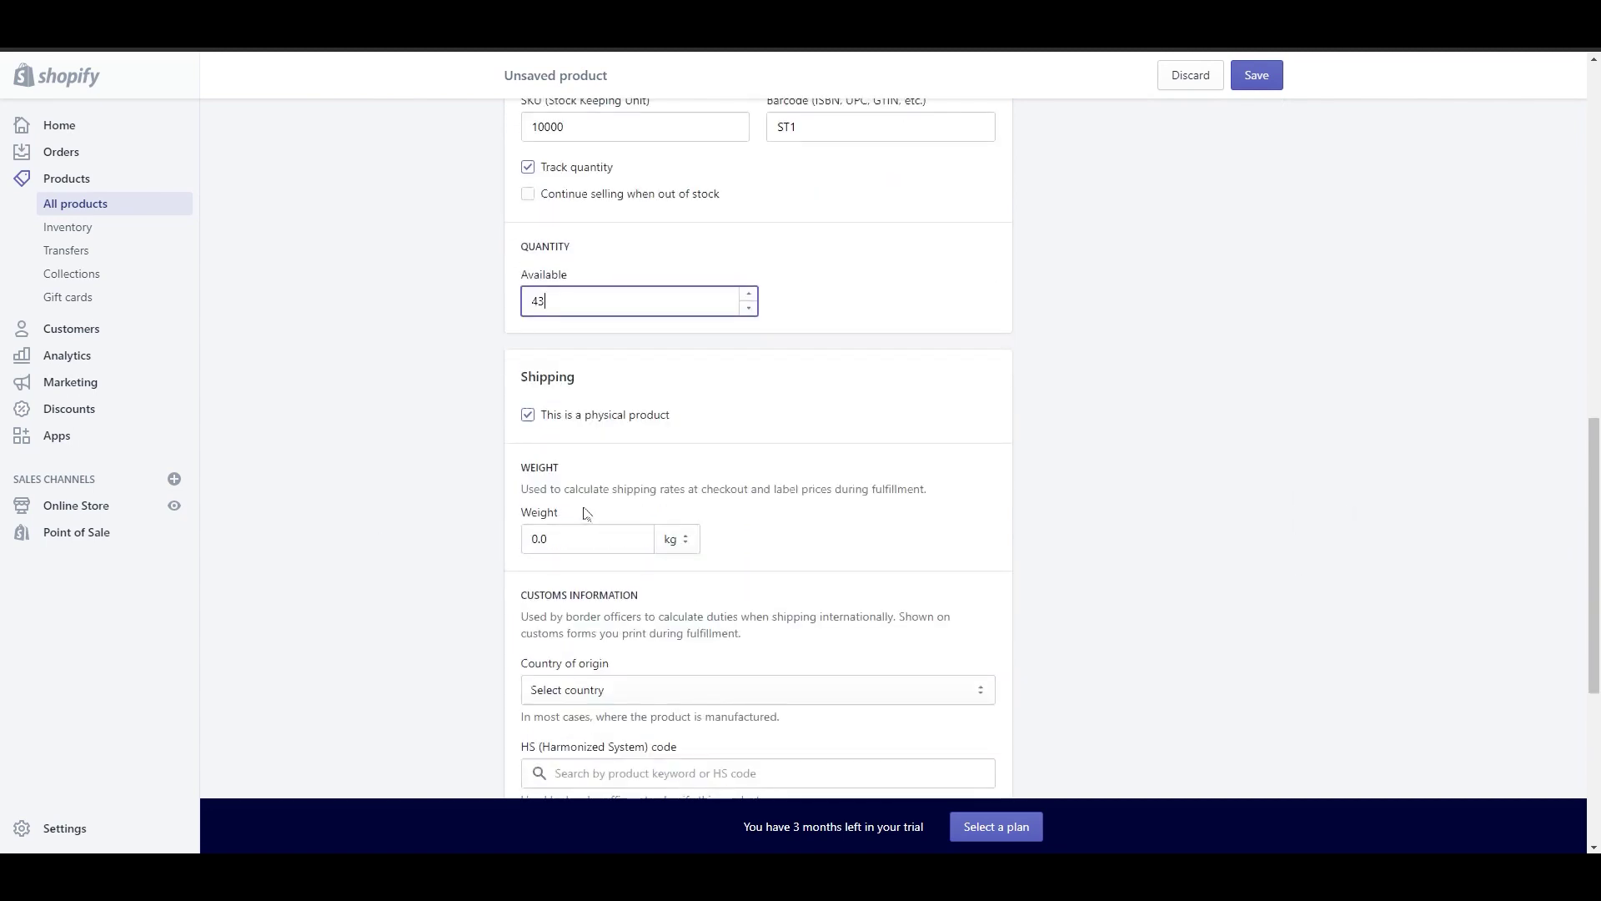
Step: Set the weight to 0.2 kg and add Size variants S, M and L
click(614, 435)
key(BackSpace)
key(BackSpace)
key(BackSpace)
text(0.2)
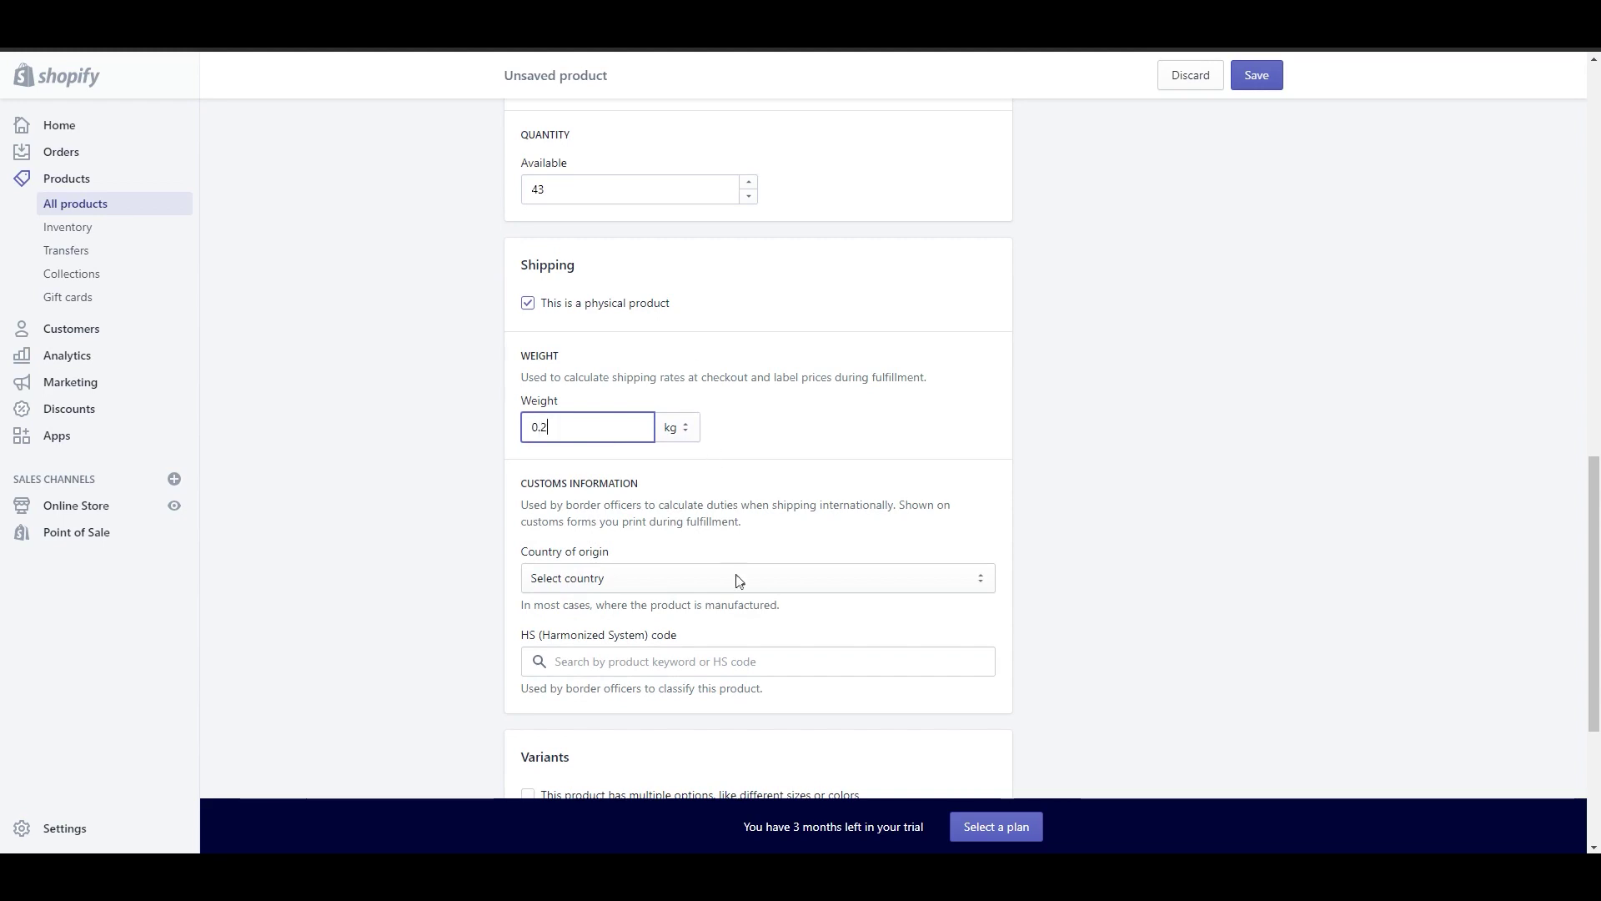
scroll(736, 584, down, 3)
click(658, 582)
click(768, 679)
text(S,M,L,)
scroll(780, 658, down, 7)
Step: Expand the search engine listing fields, then save the Checkered Dress product
click(950, 549)
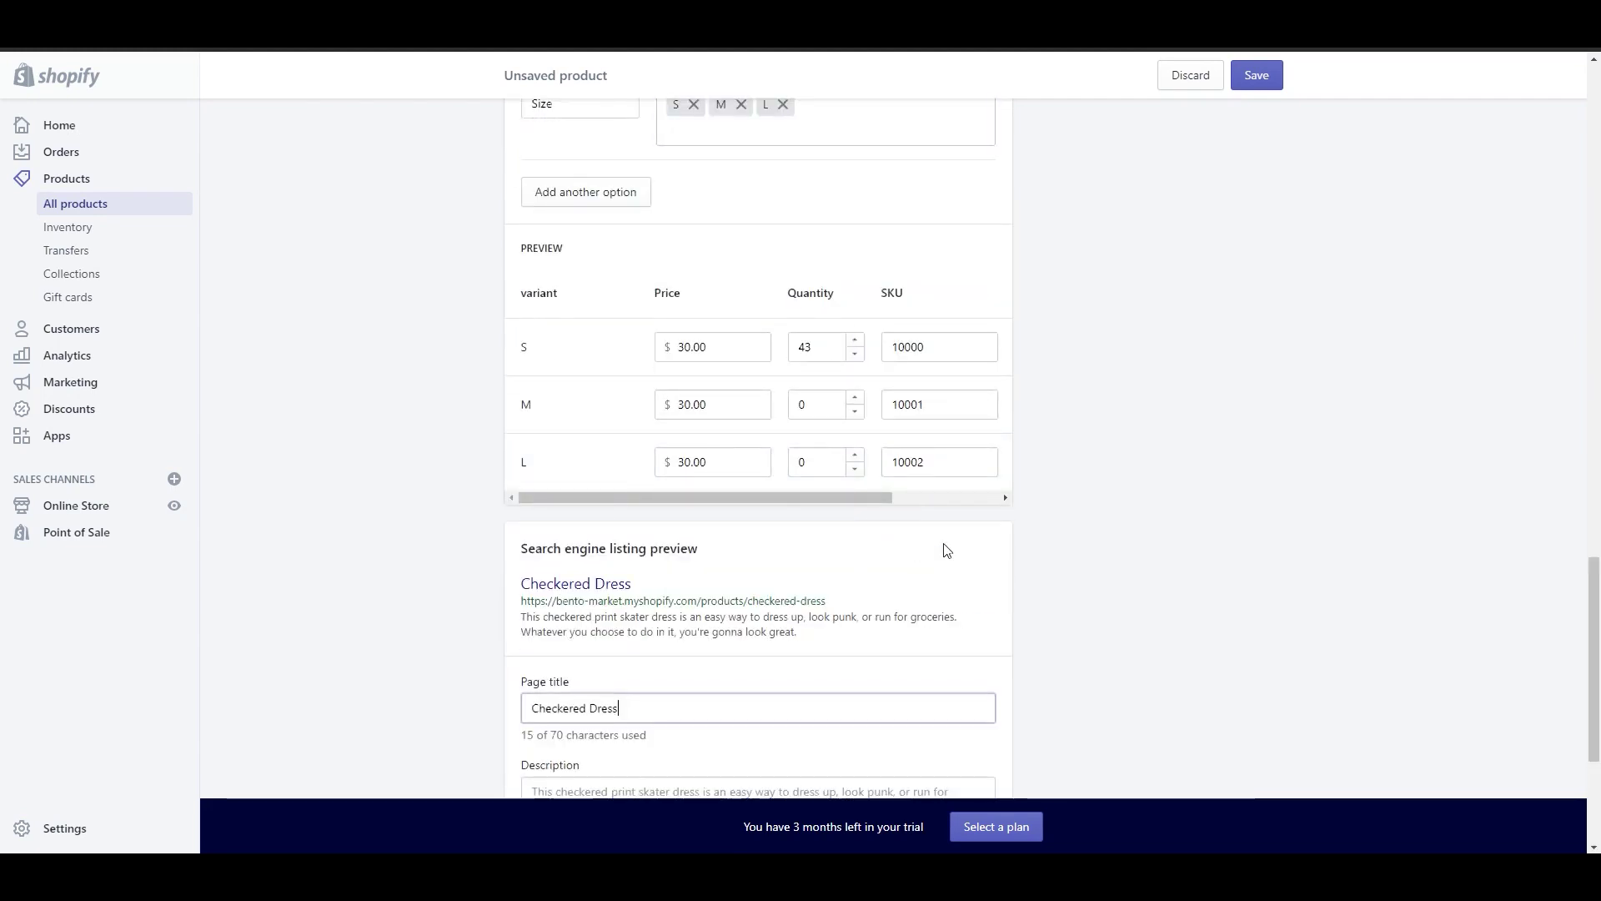
scroll(948, 551, down, 3)
scroll(948, 551, down, 1)
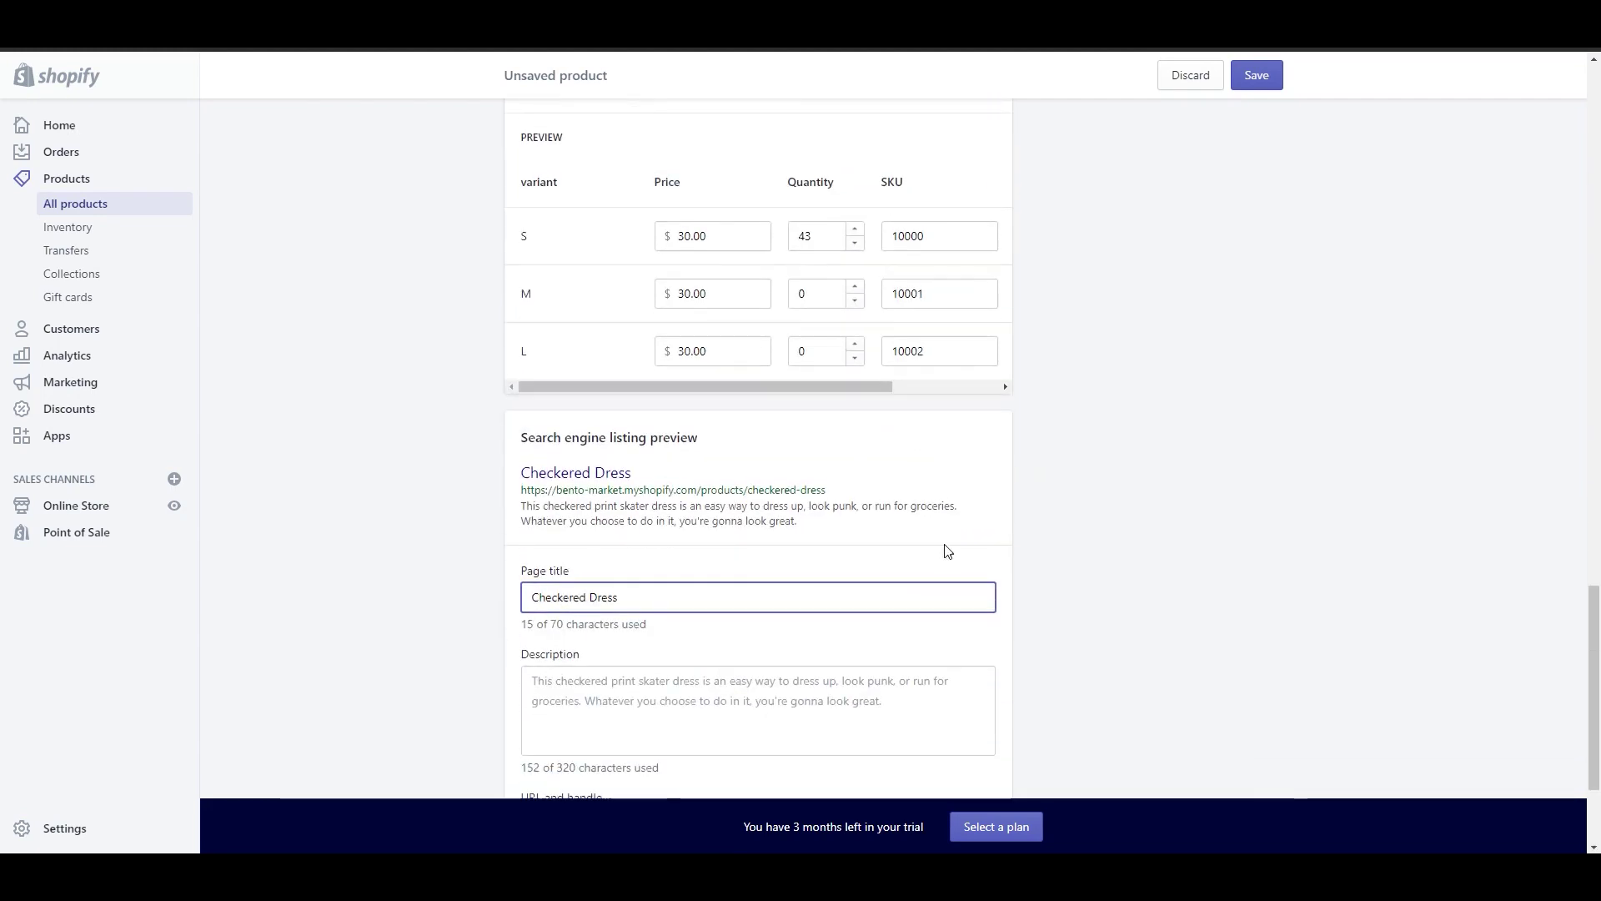
scroll(948, 551, down, 1)
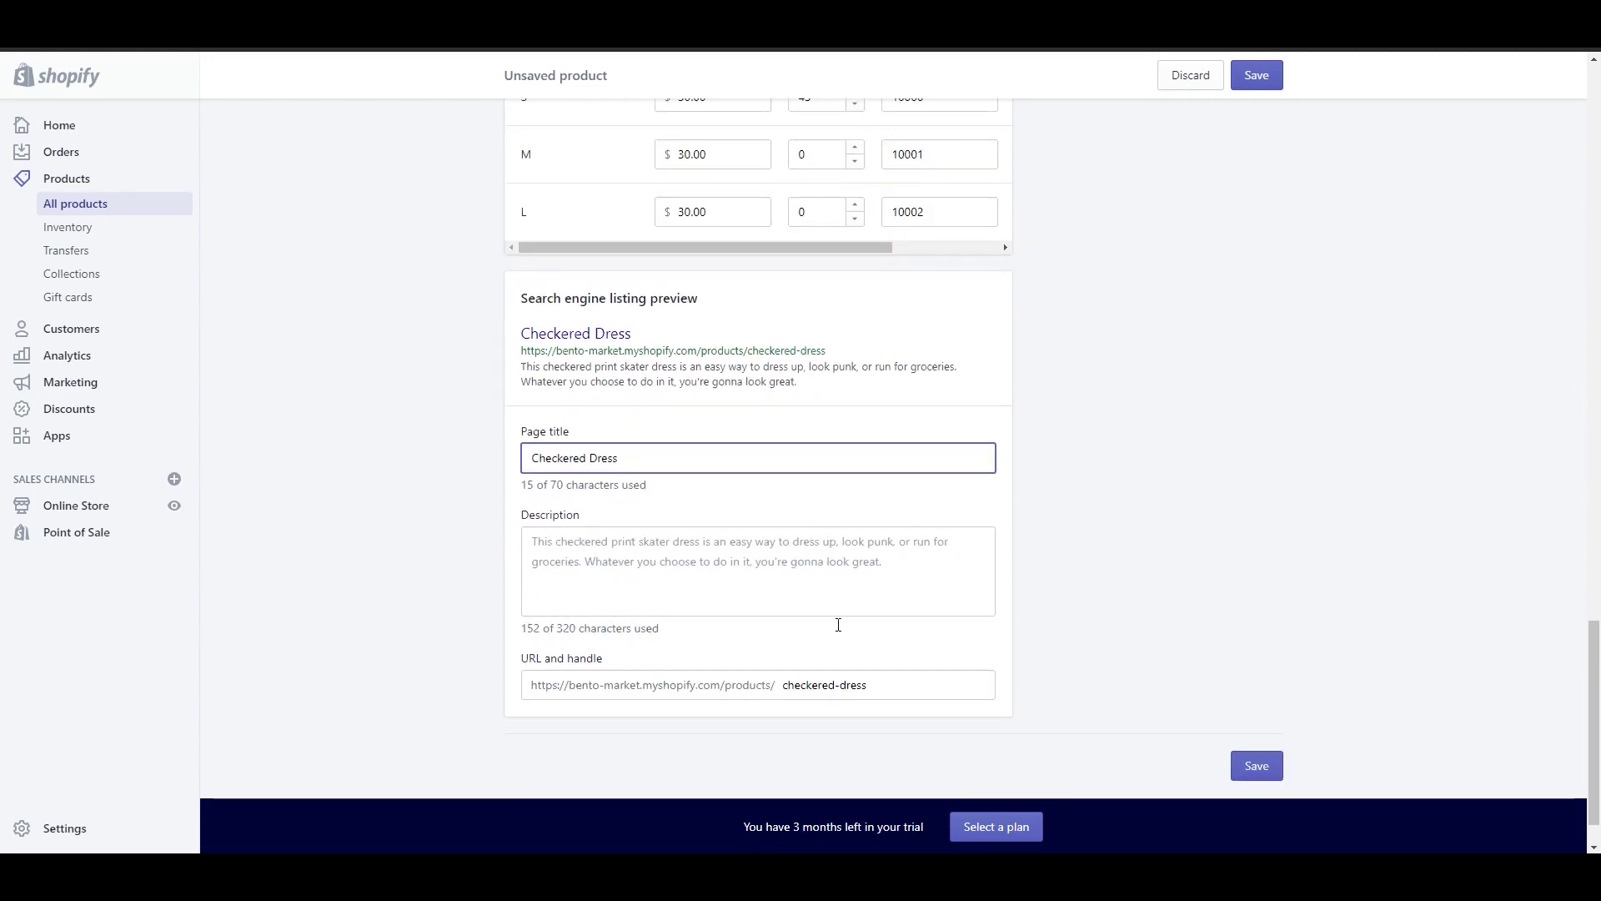
scroll(905, 692, down, 1)
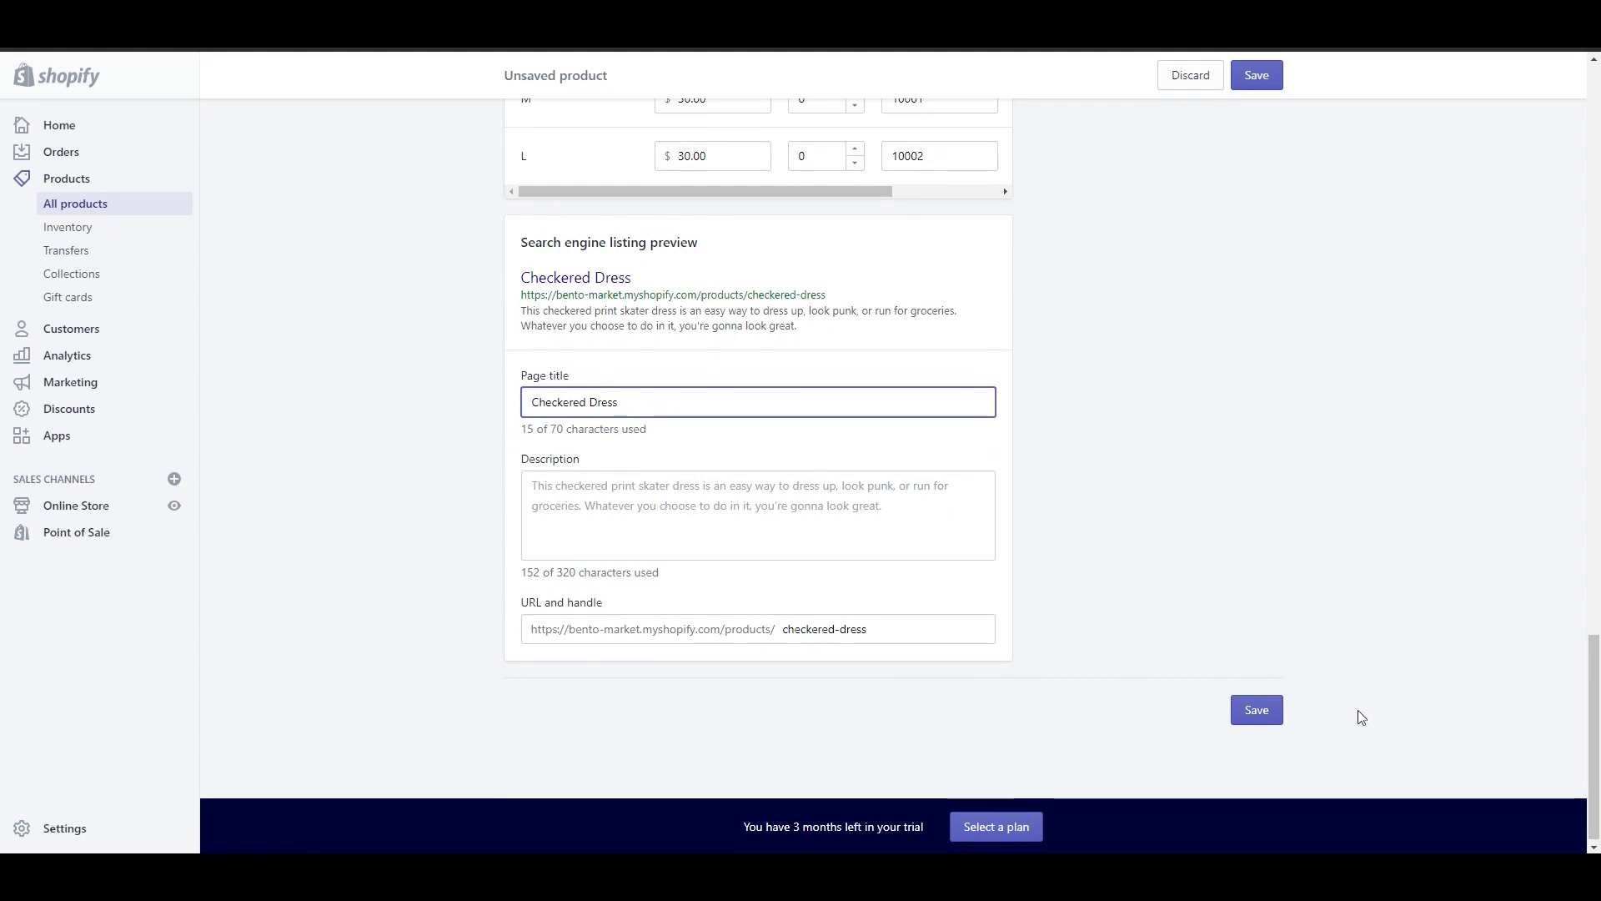
click(1276, 719)
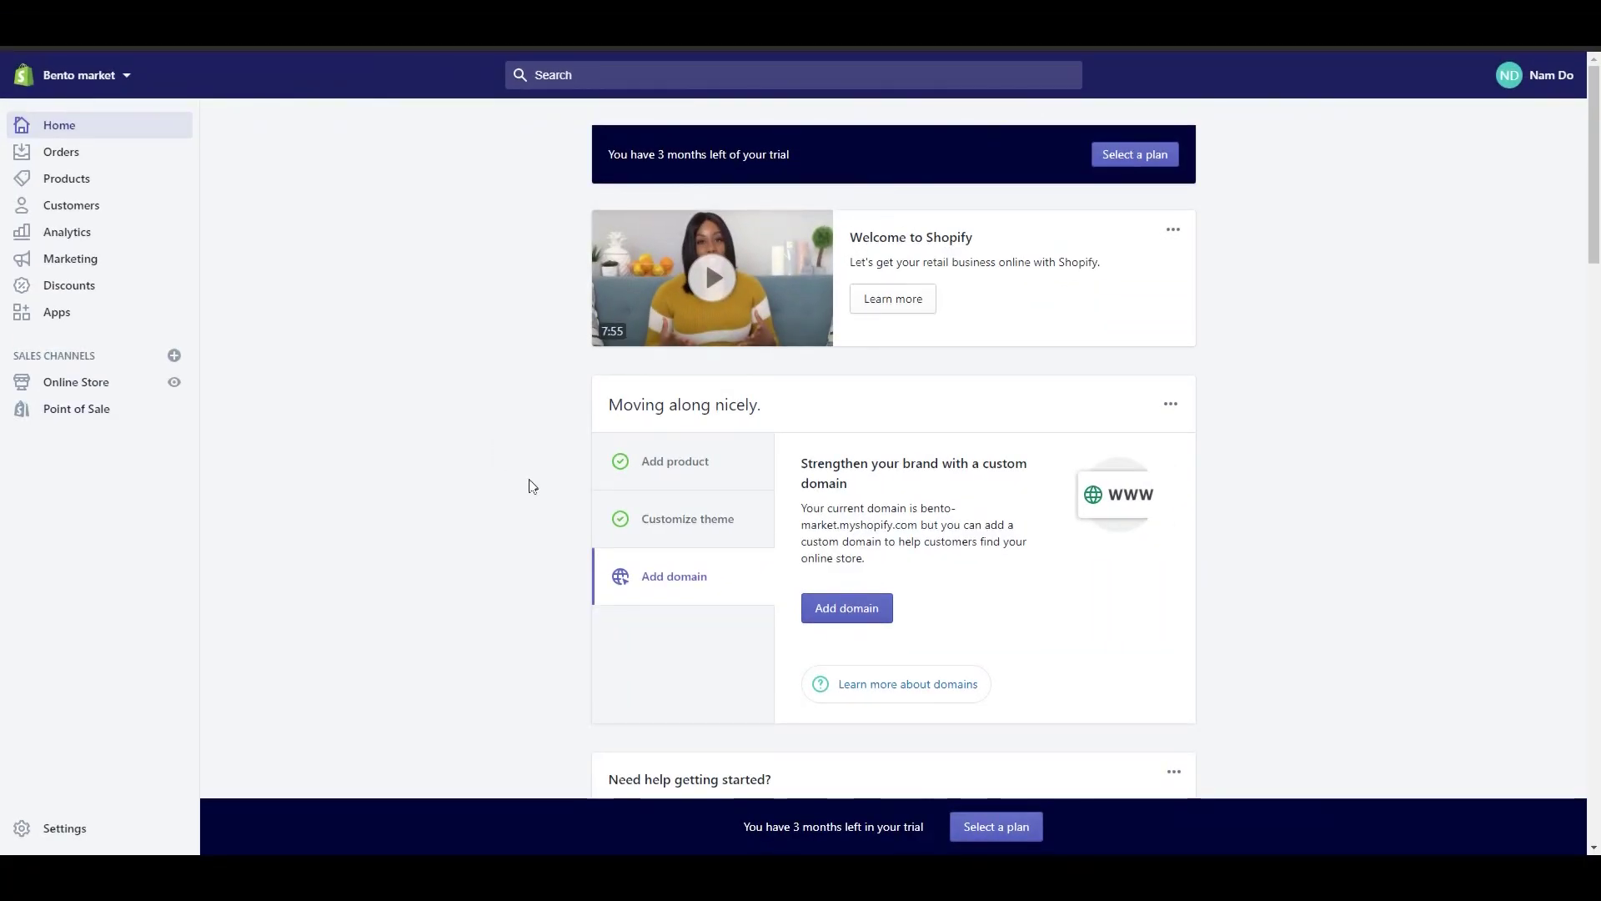
Step: Go from the setup guide to Themes, browse the free themes gallery and close it
click(657, 542)
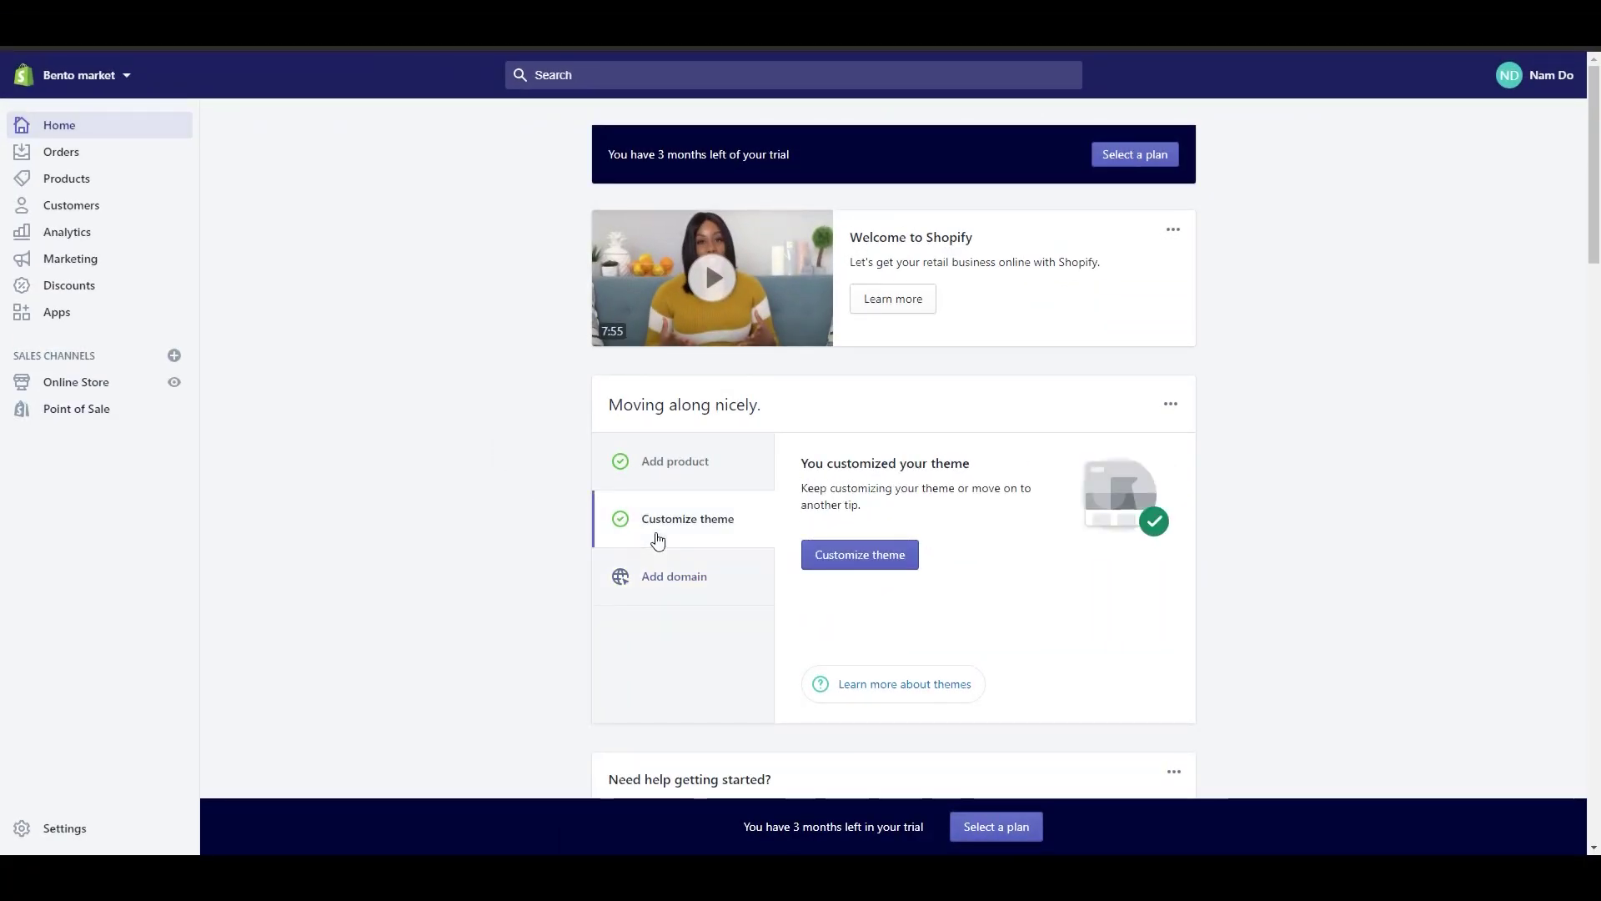
click(818, 560)
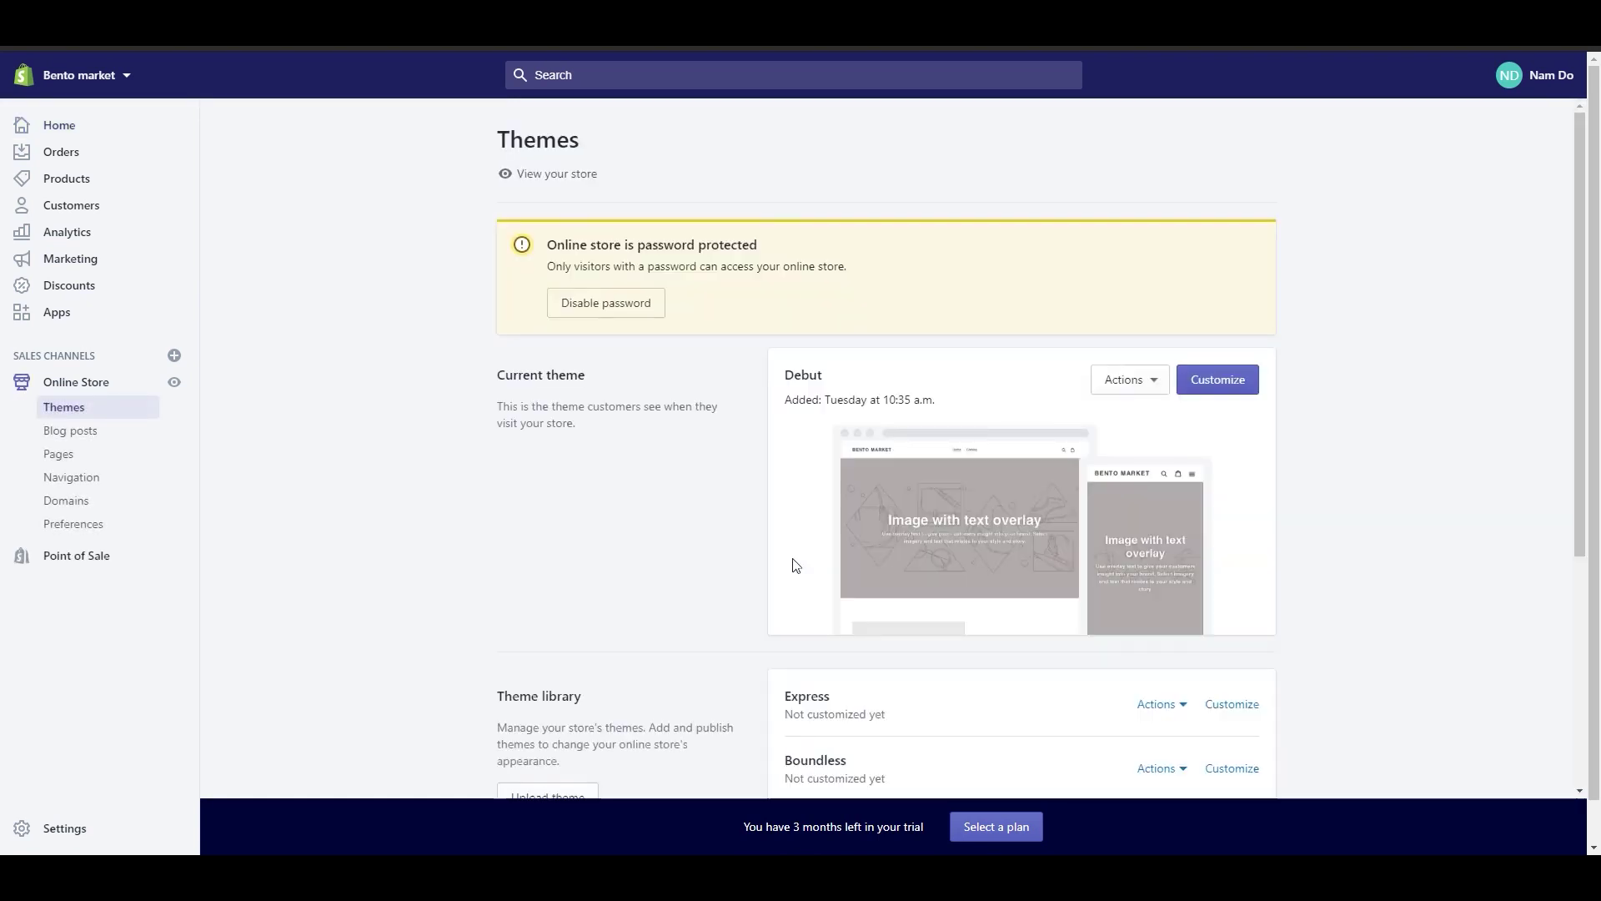
scroll(1423, 538, down, 1)
scroll(1423, 542, down, 2)
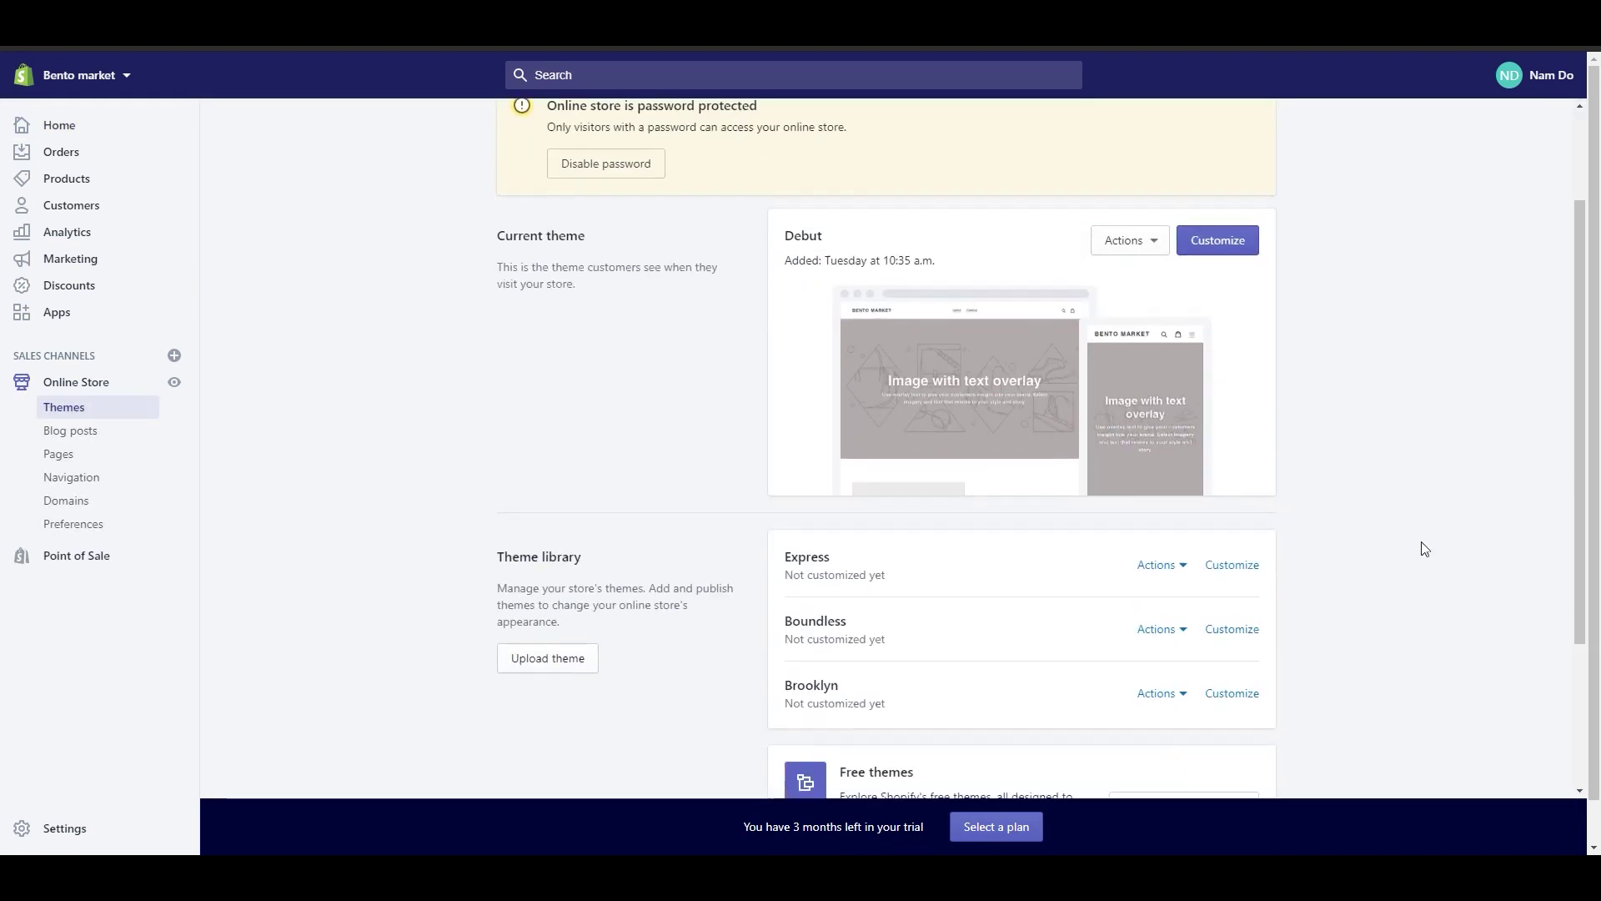
scroll(1420, 542, down, 3)
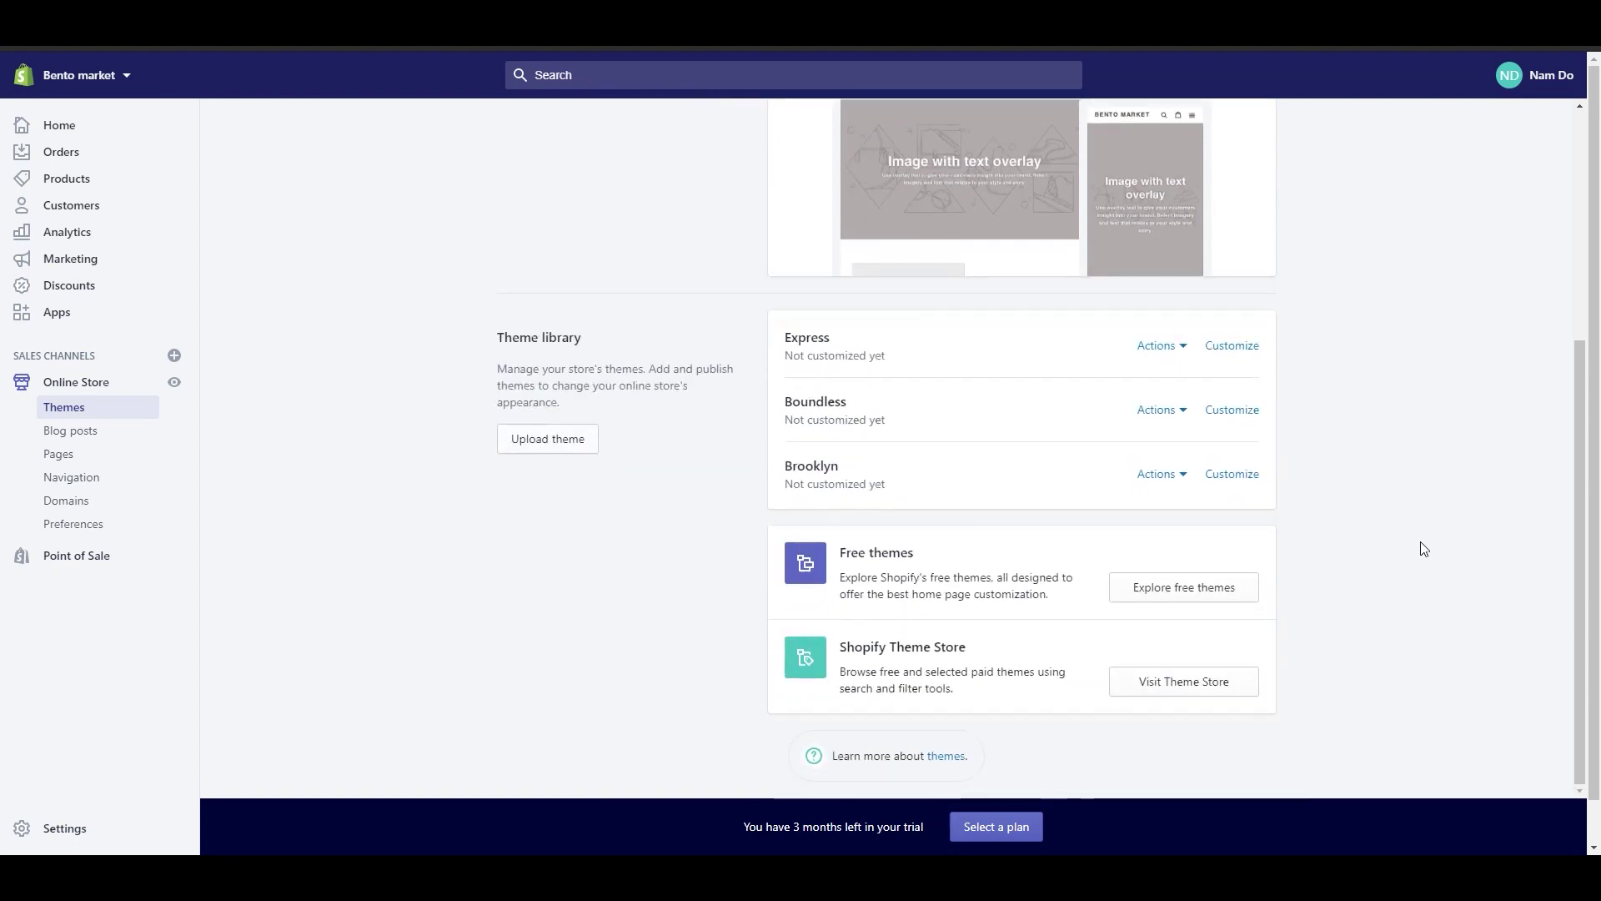
click(1223, 584)
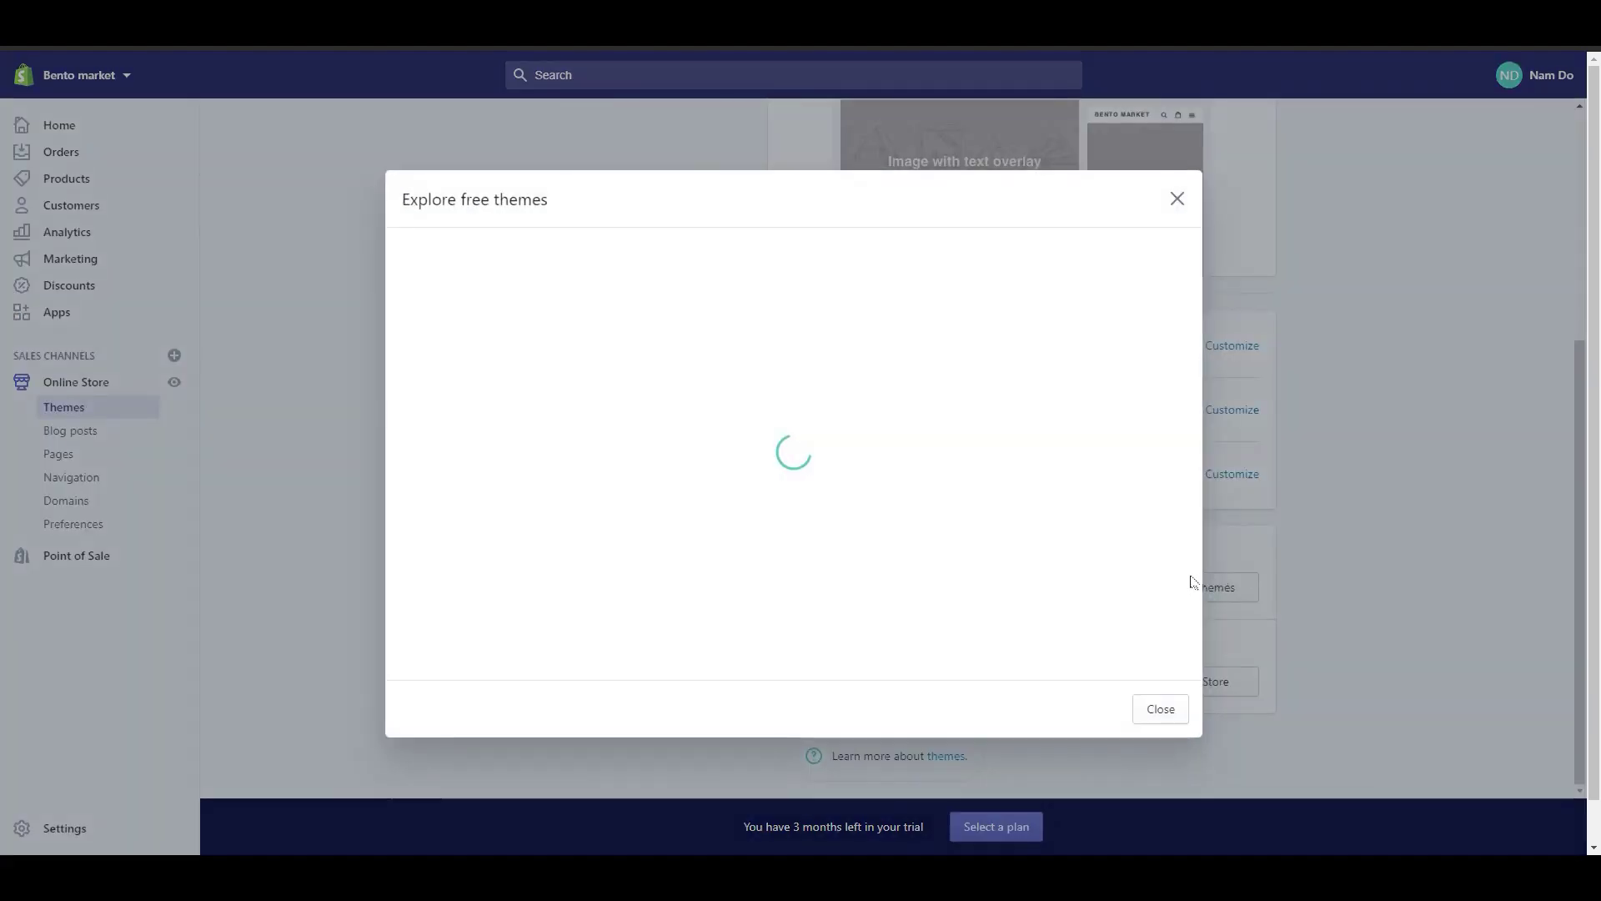
scroll(1063, 532, down, 1)
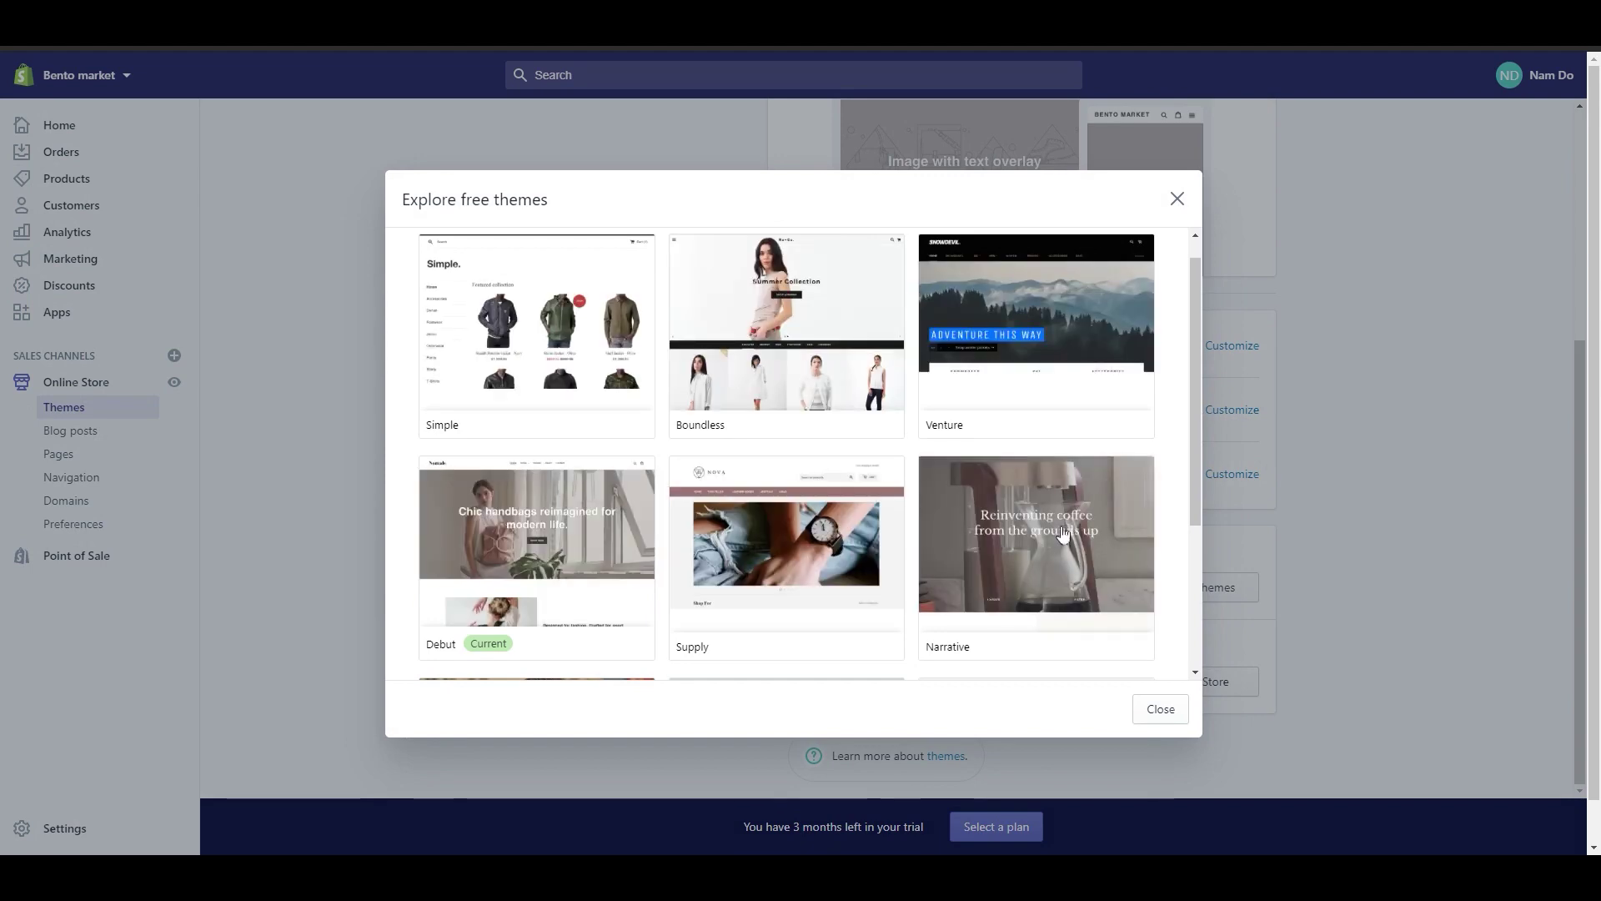
click(1177, 197)
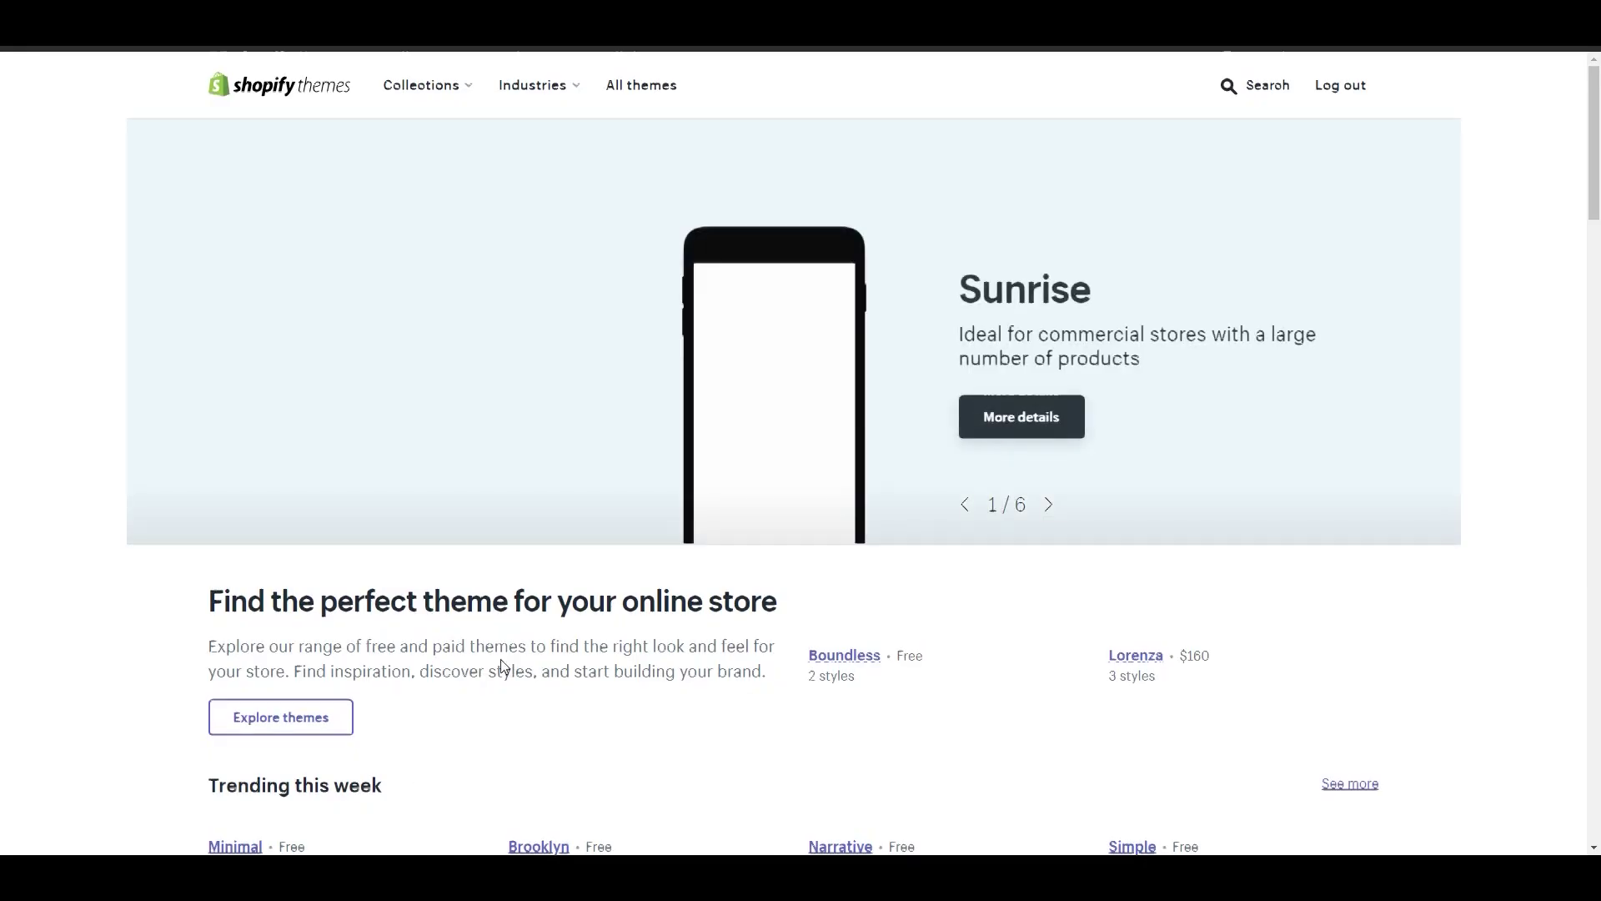
scroll(500, 659, down, 6)
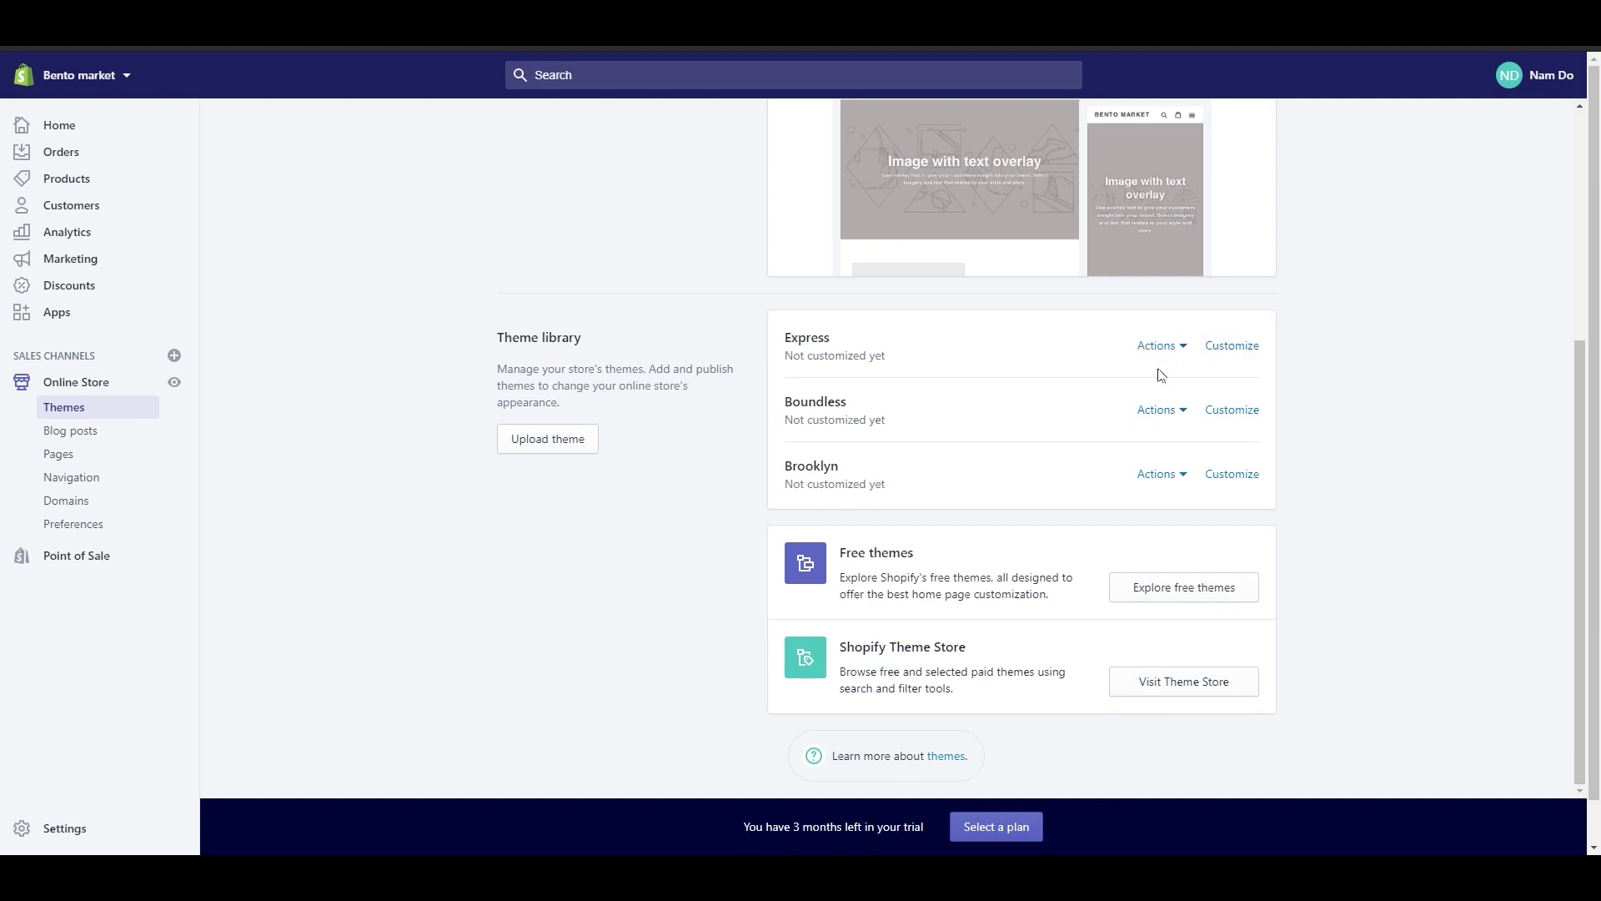
Step: Customize the Express theme and look through the Featured collections section
click(1246, 349)
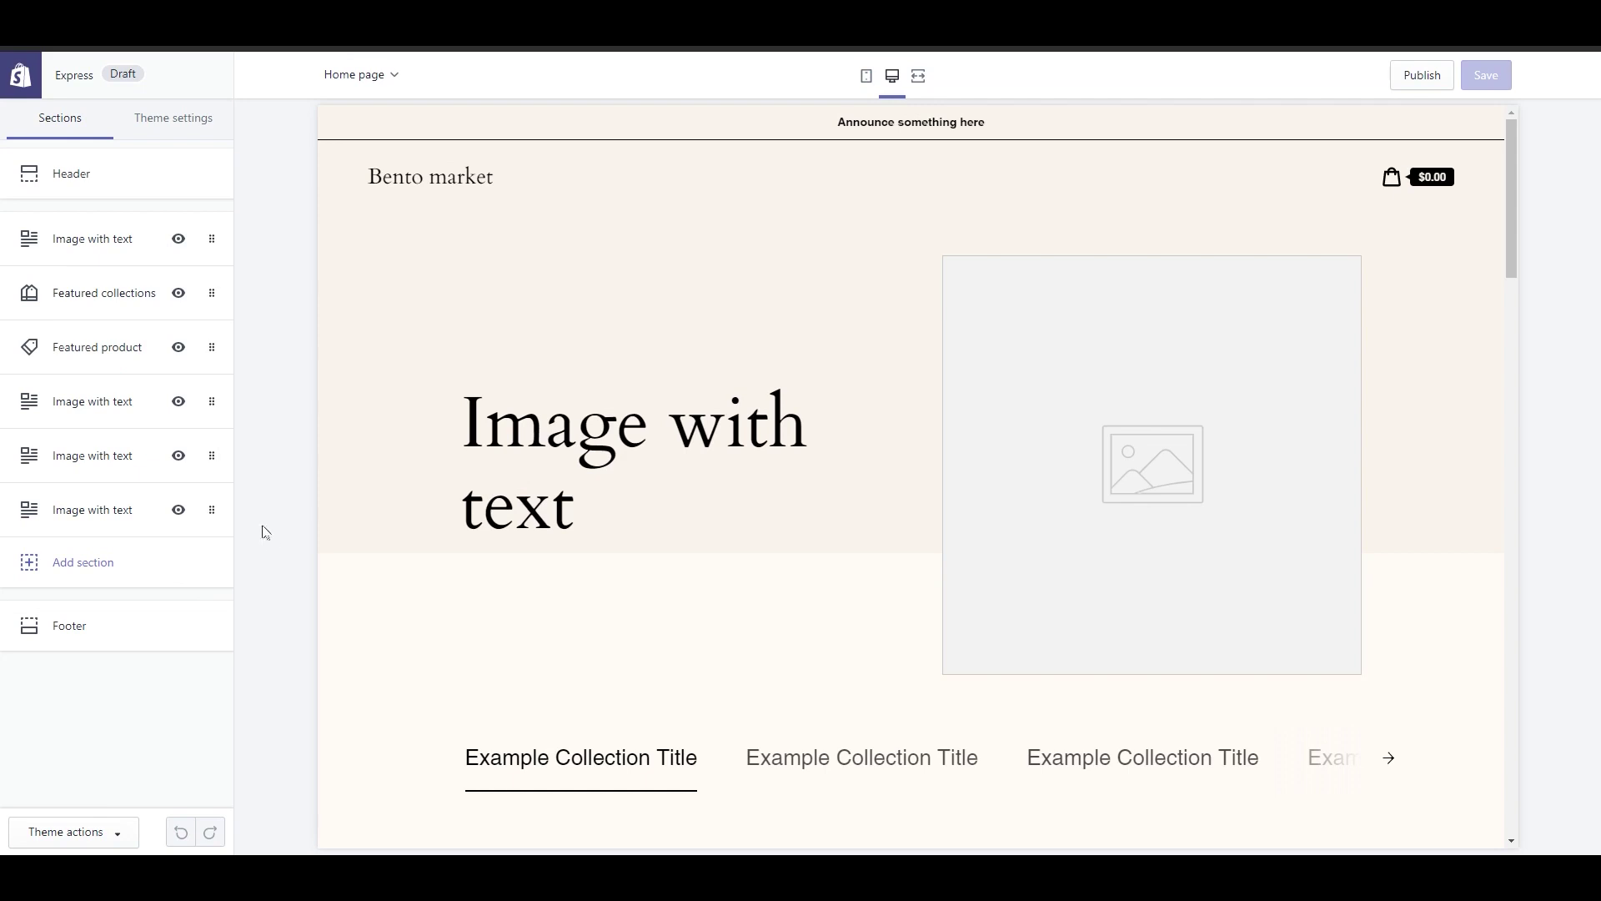
click(74, 299)
scroll(872, 484, down, 5)
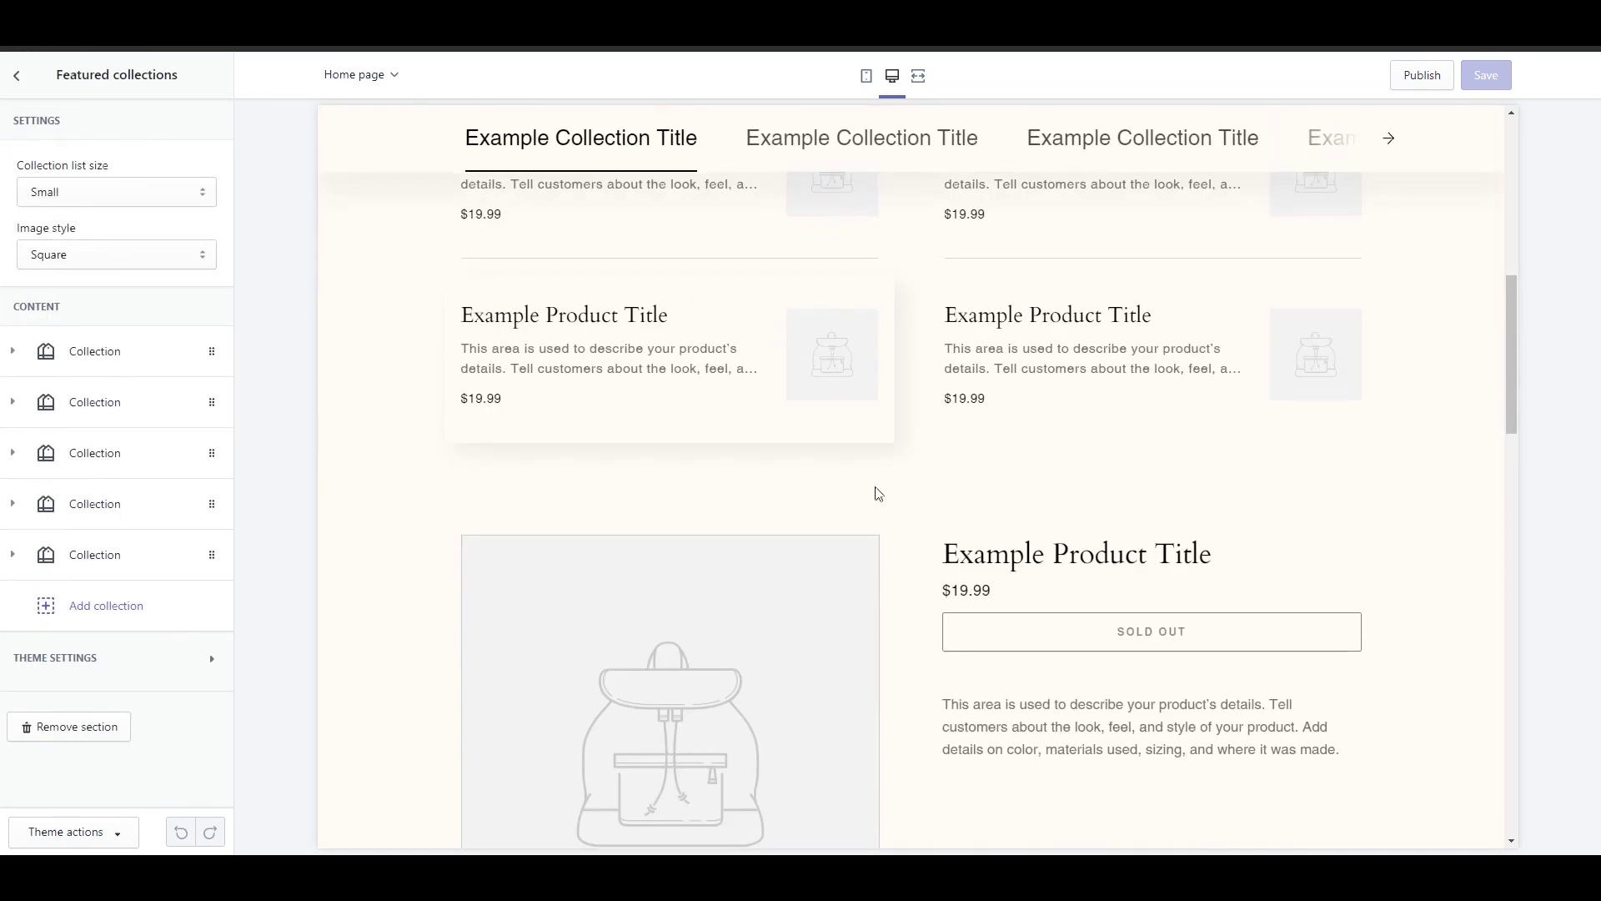
scroll(901, 592, down, 2)
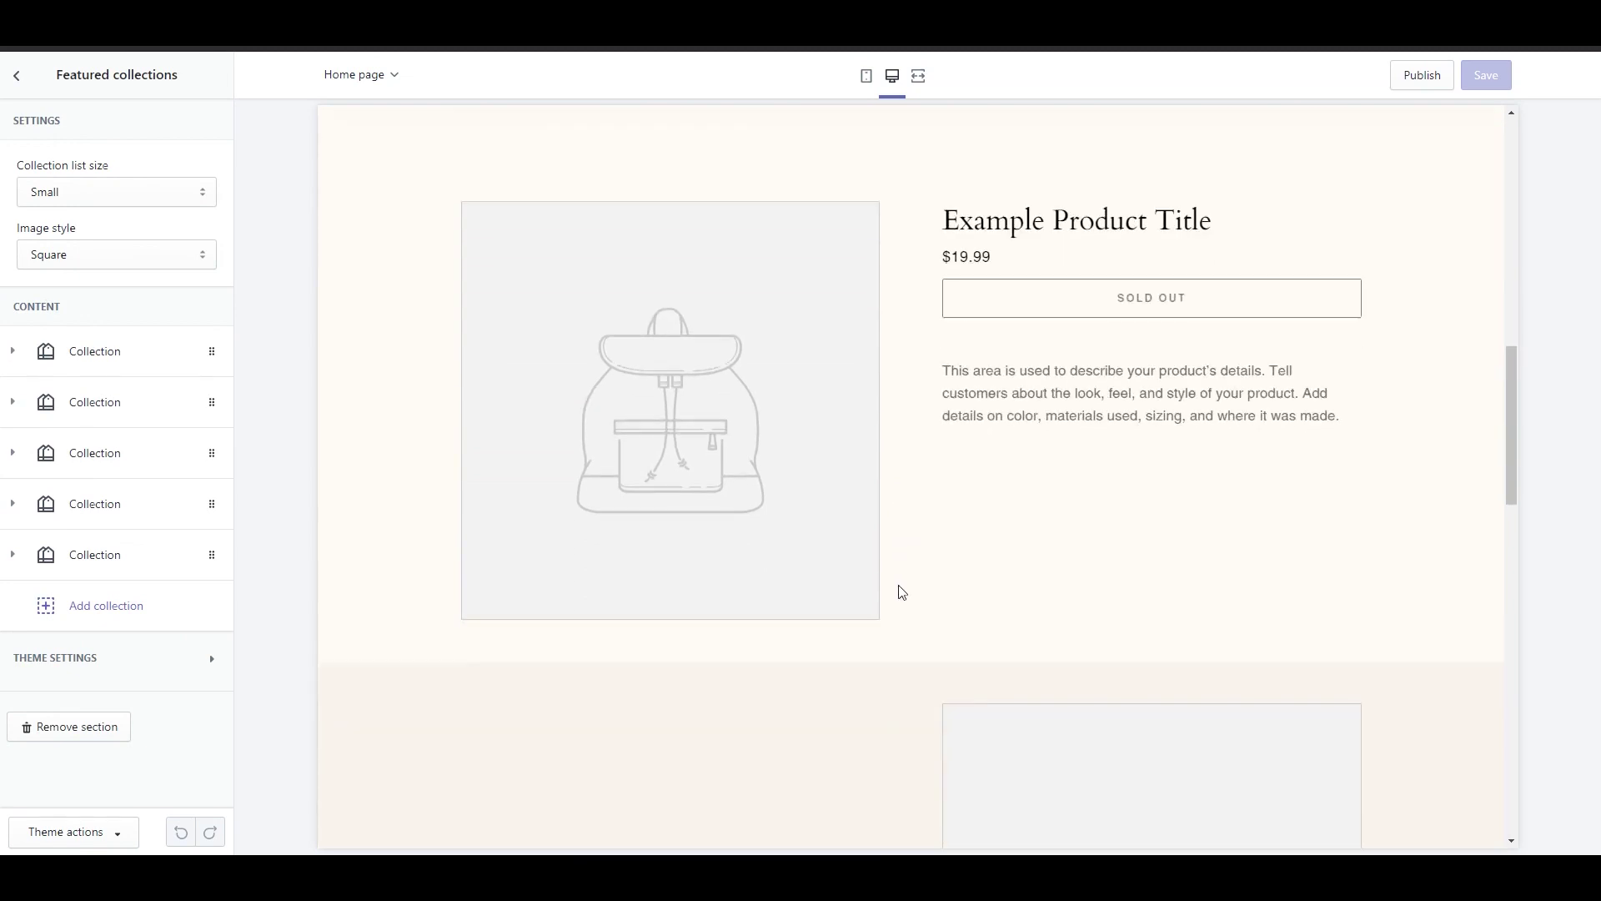
scroll(926, 603, down, 5)
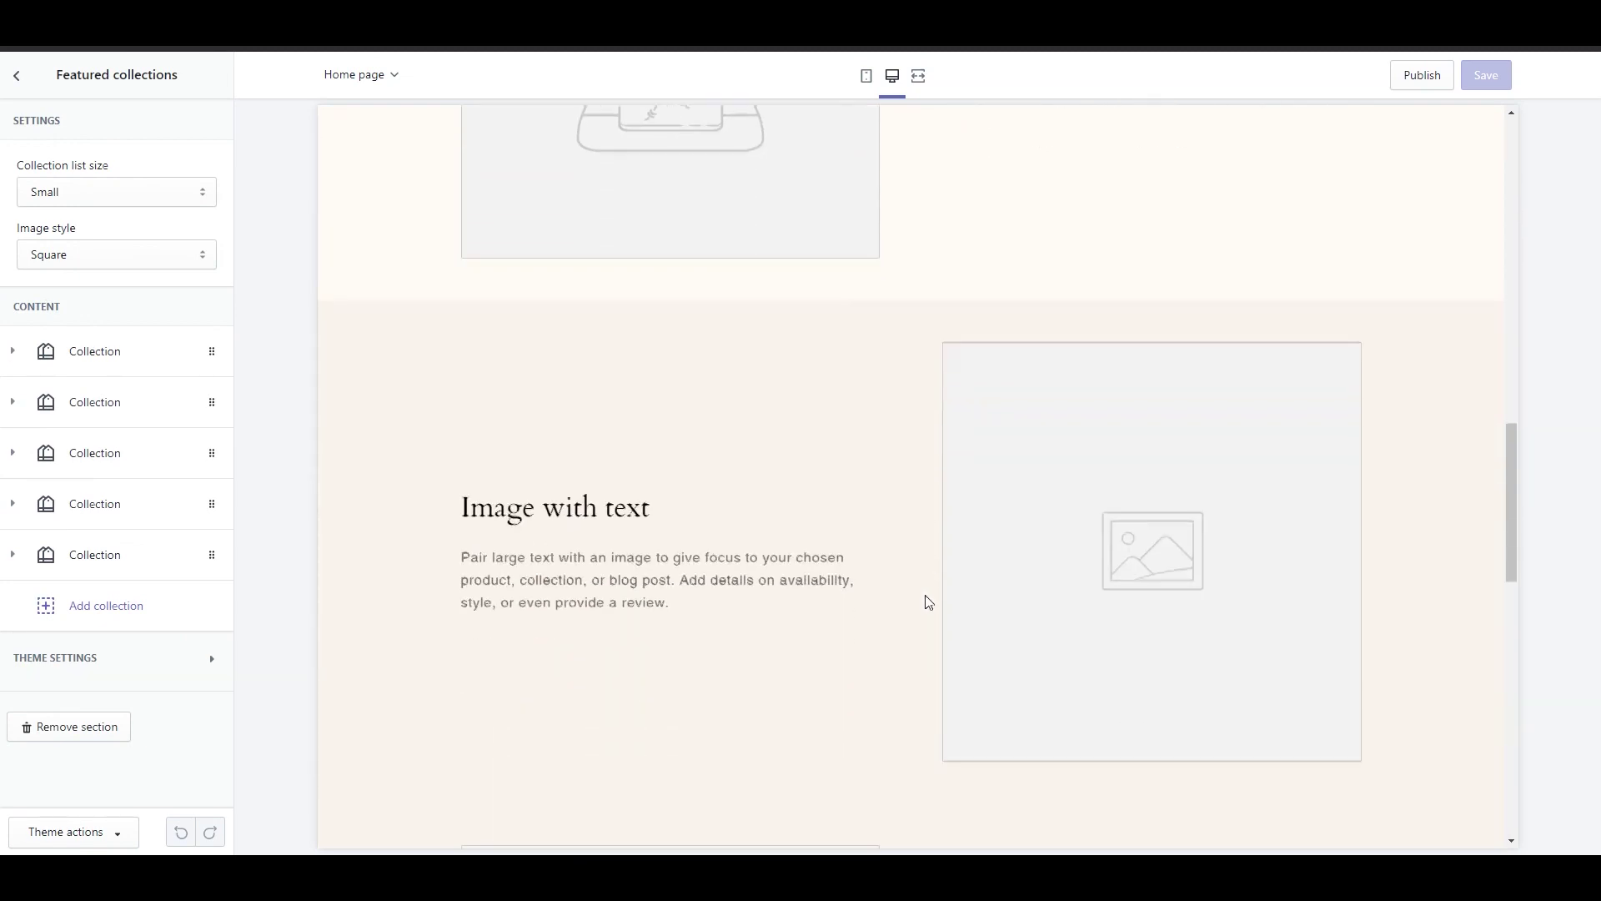
scroll(872, 222, up, 7)
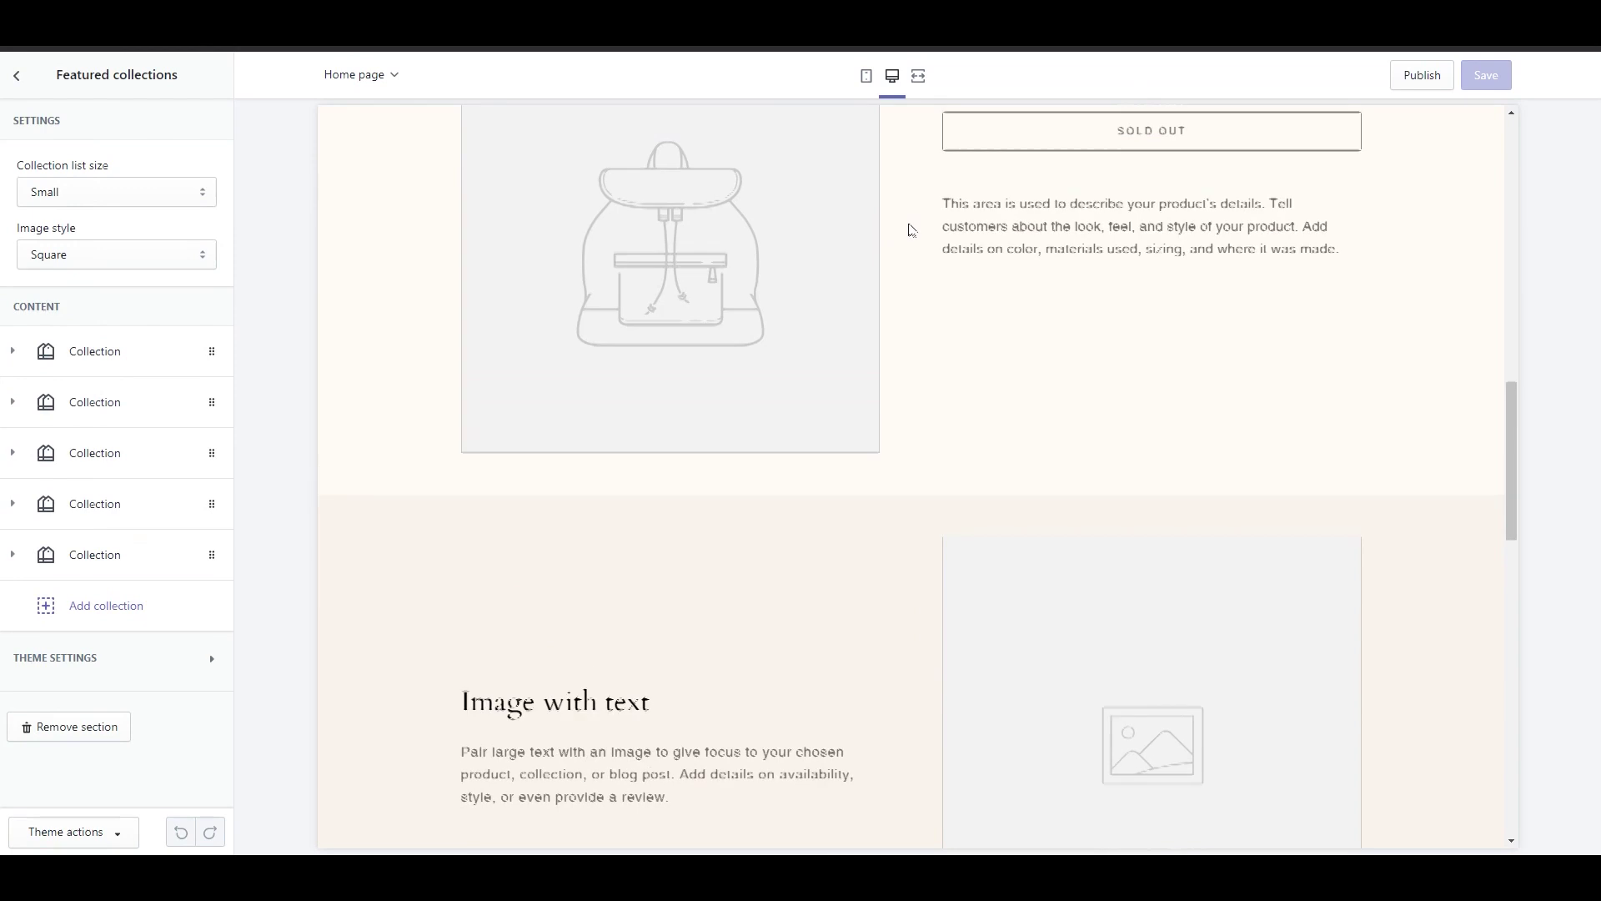
scroll(972, 286, up, 5)
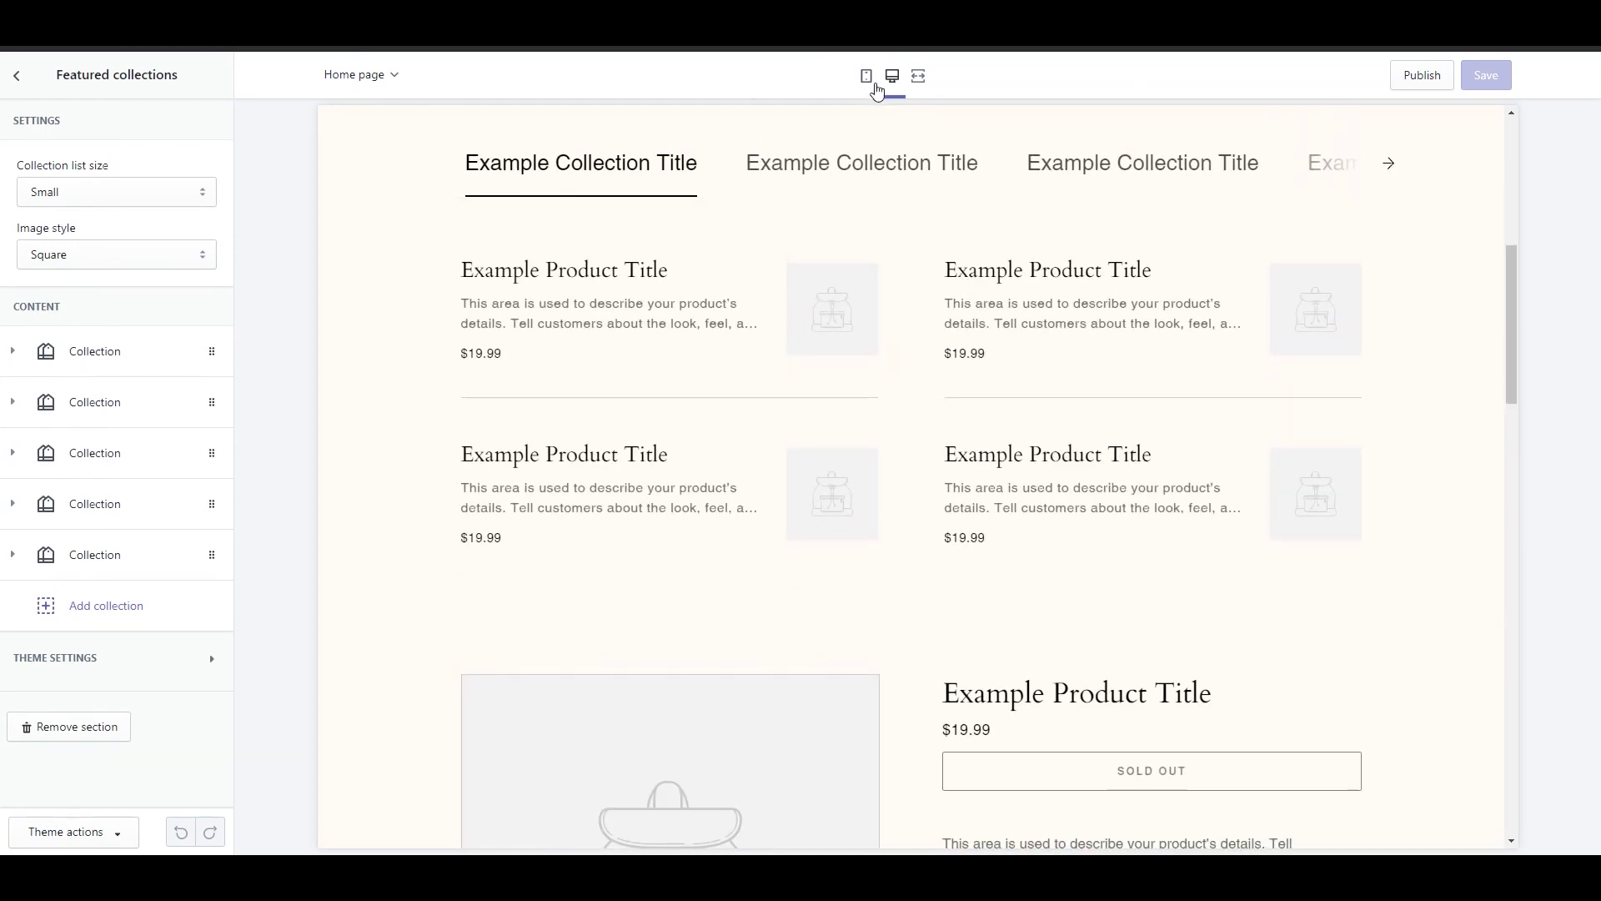
Step: Preview the home page at mobile width, then at full width
click(874, 85)
scroll(919, 525, down, 3)
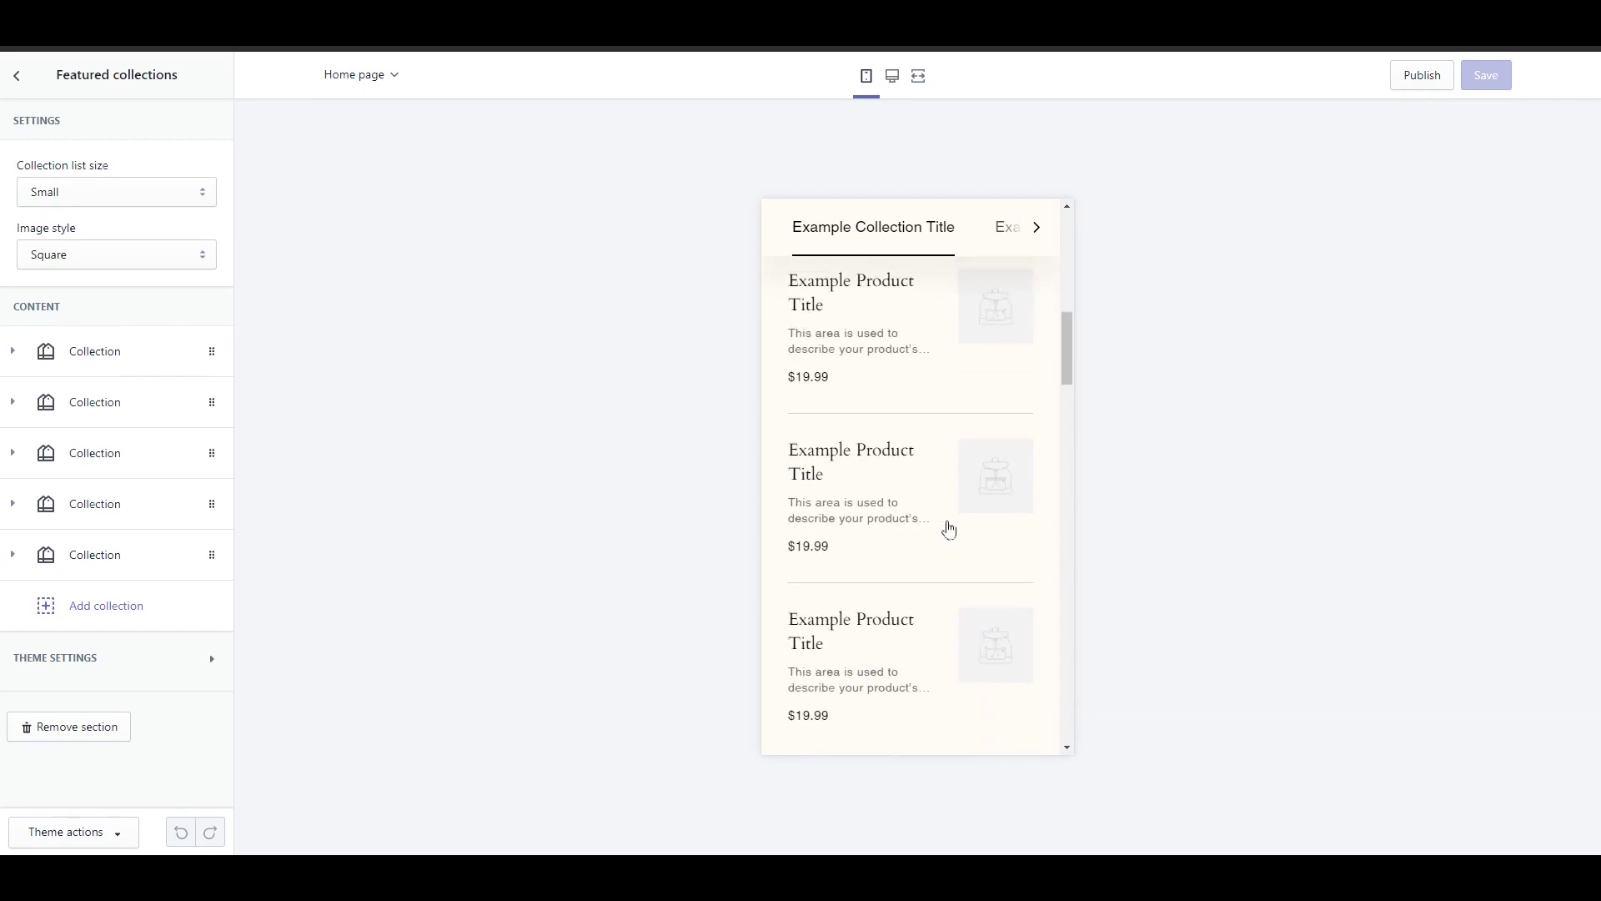
drag(1065, 393, 1069, 458)
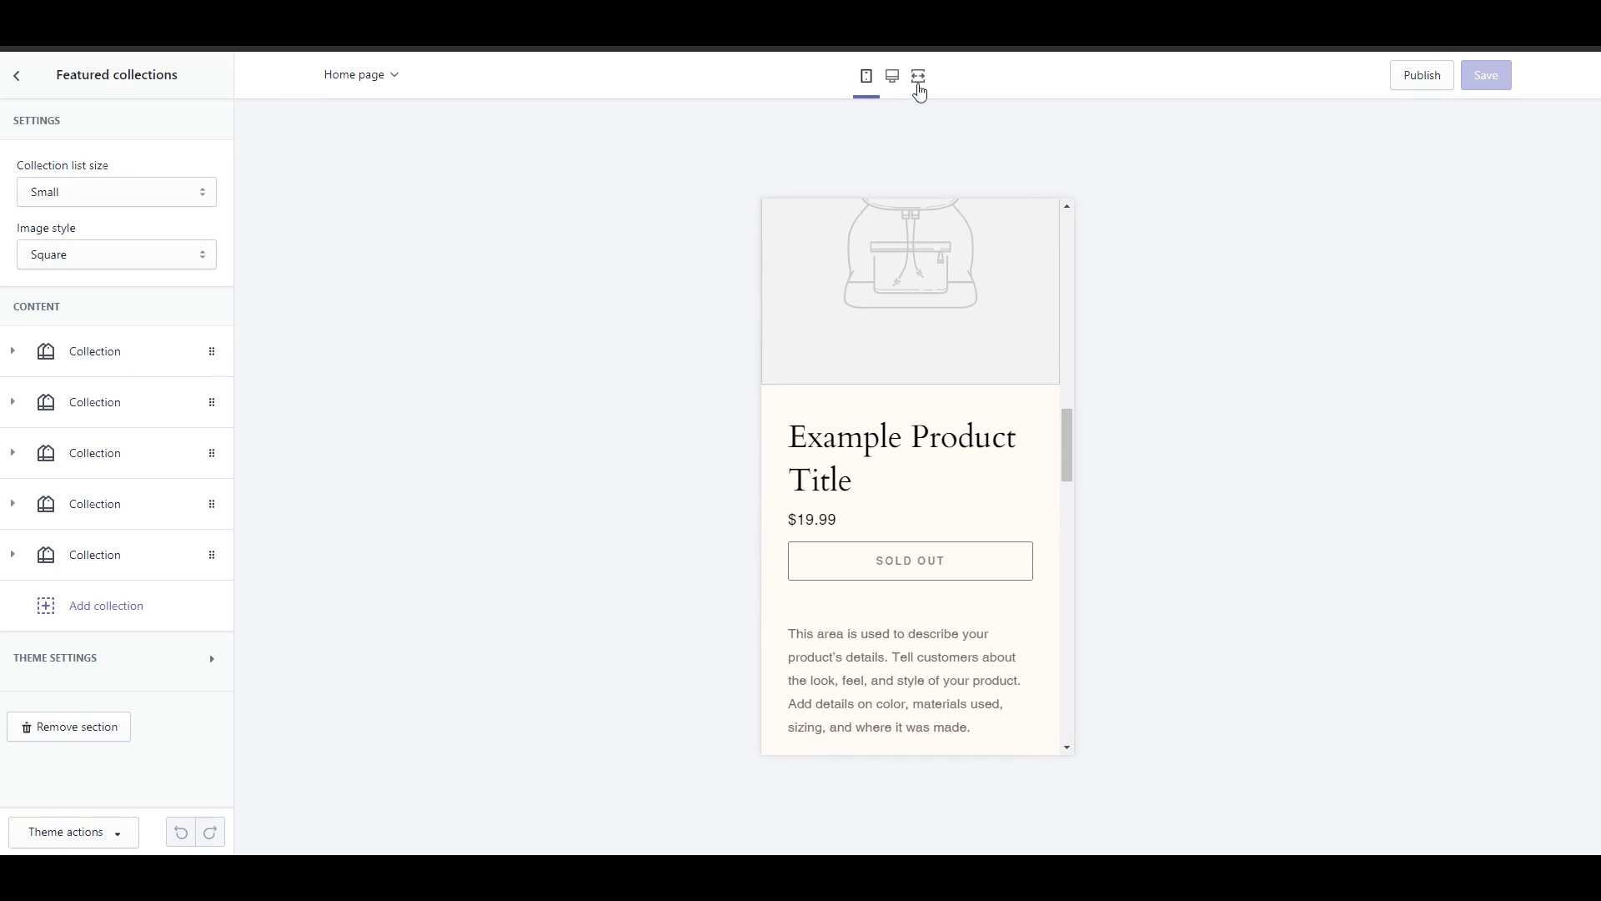
click(918, 77)
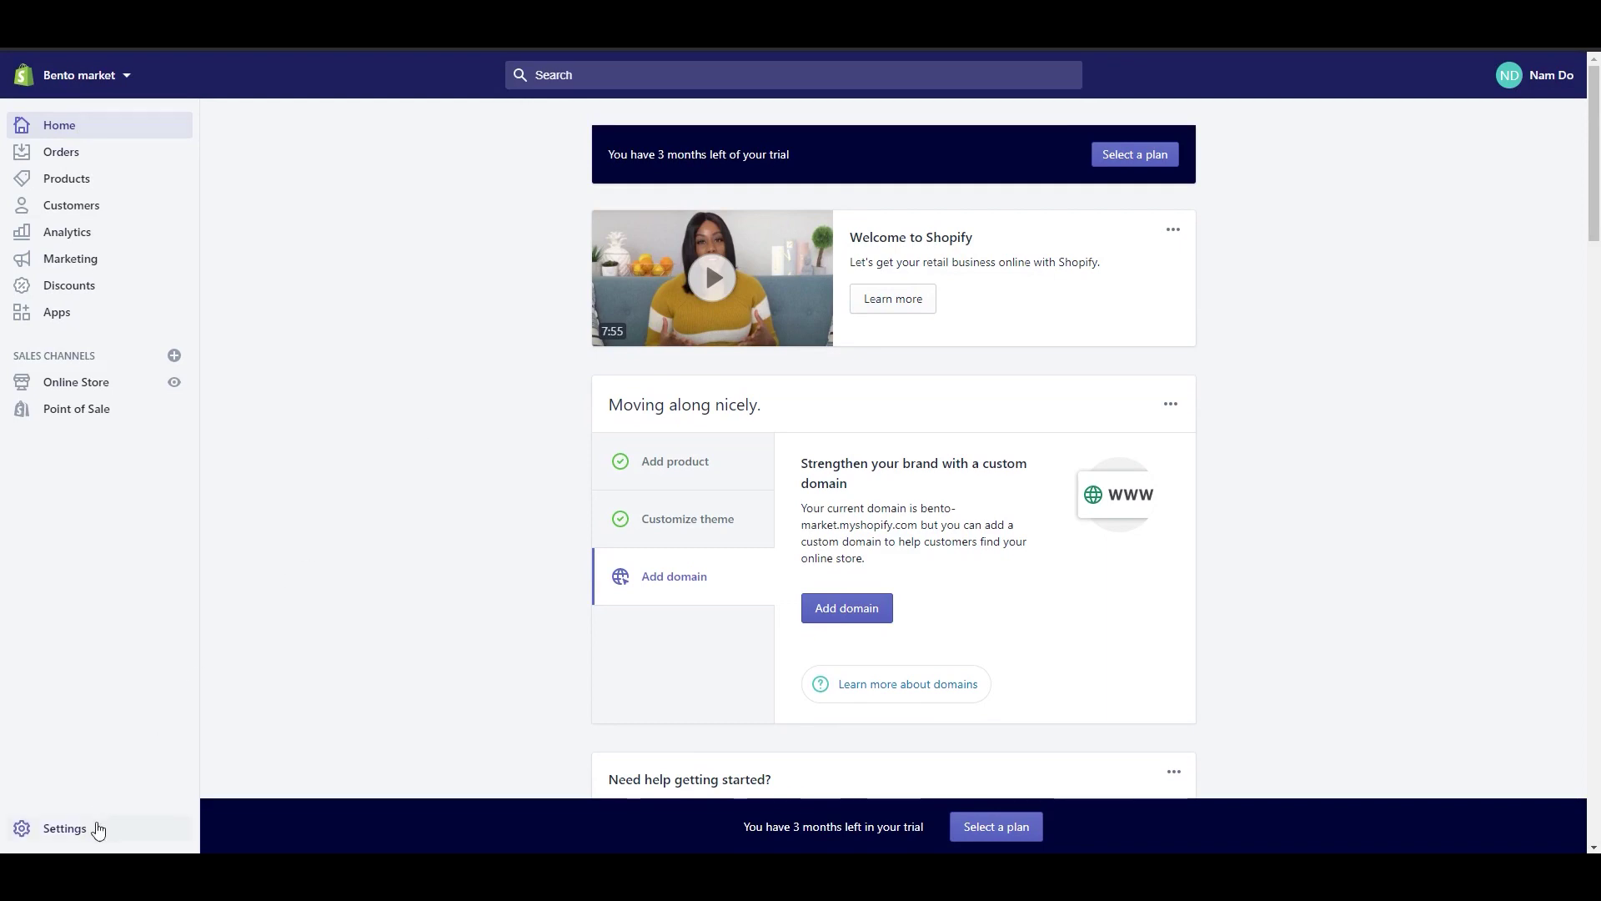
Step: Look over the General store details in Settings, then return to the overview
click(98, 828)
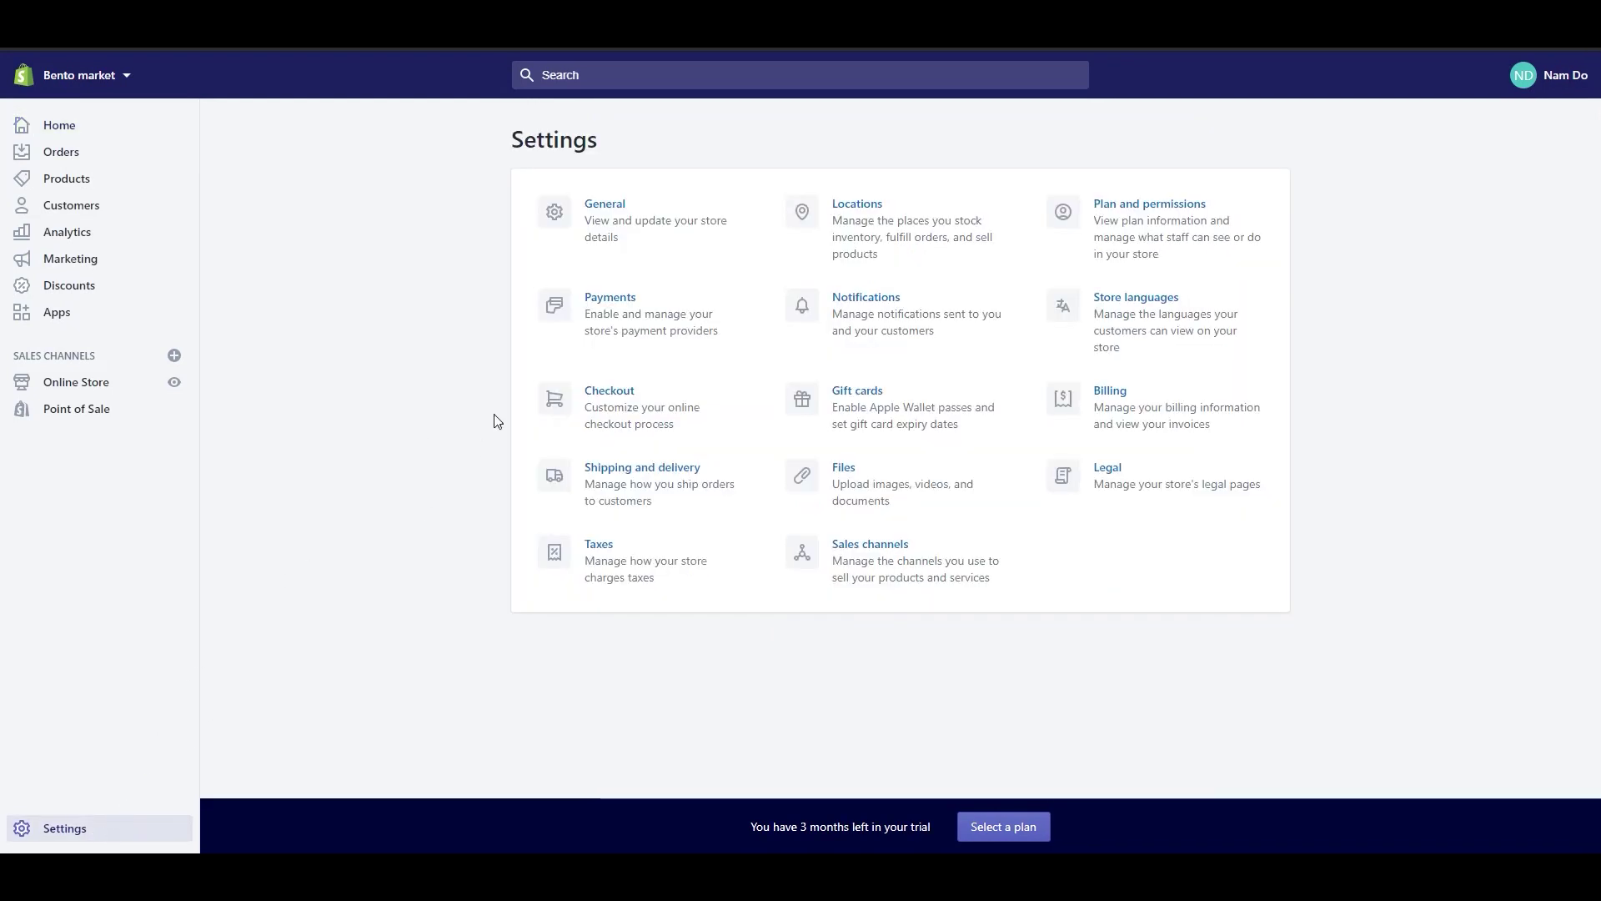
click(600, 215)
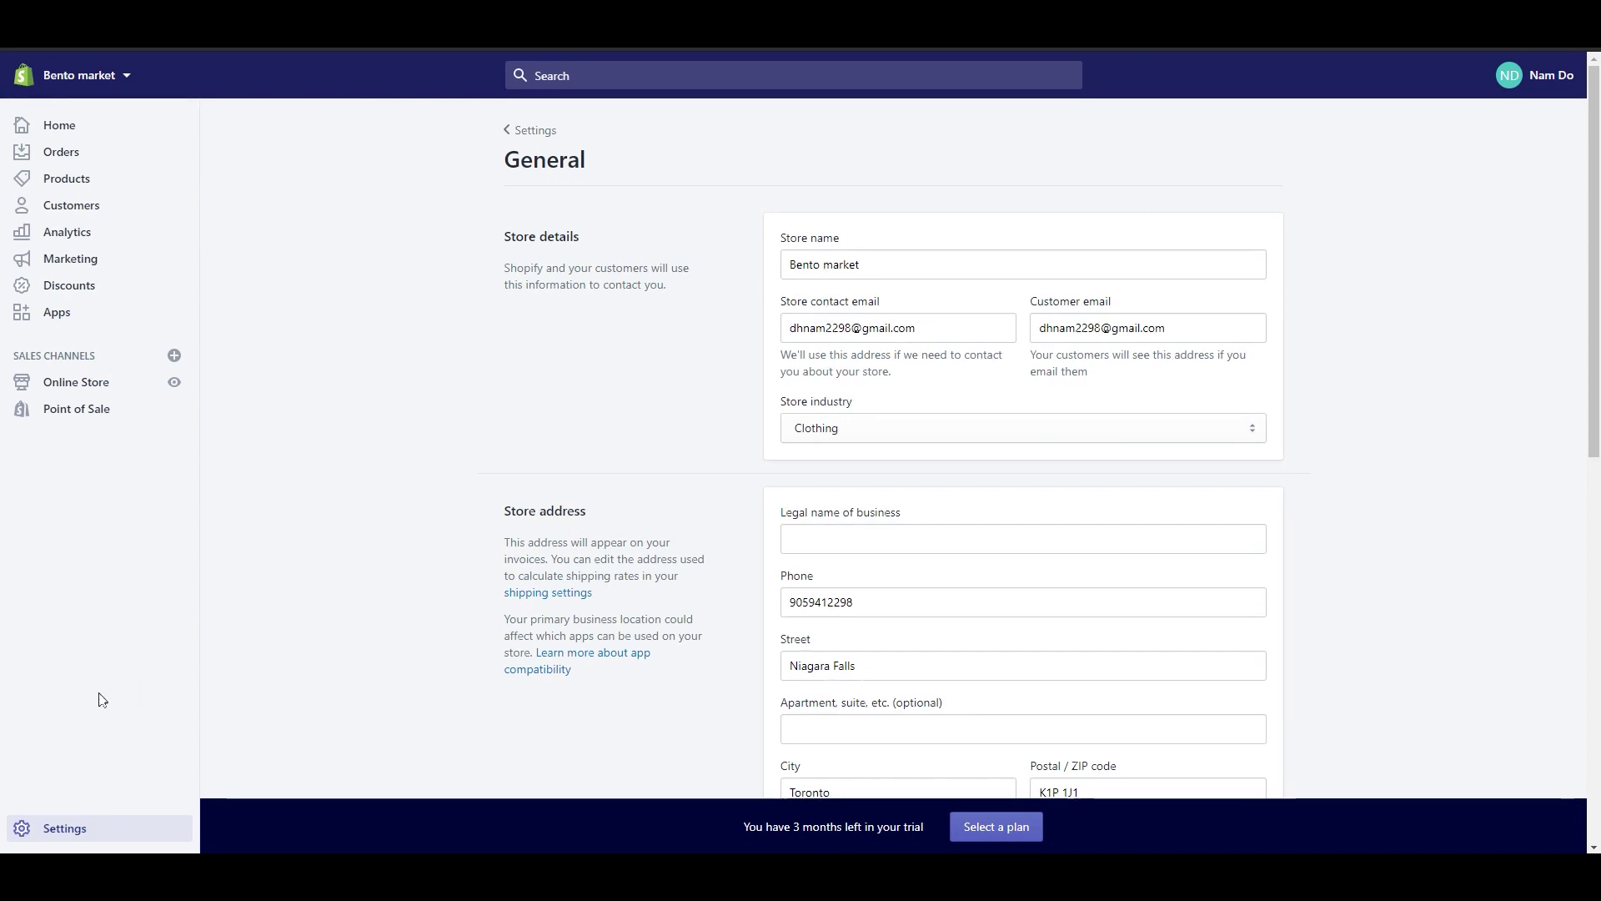
click(60, 828)
Step: Open Locations and start a new location, then back out without saving it
click(845, 203)
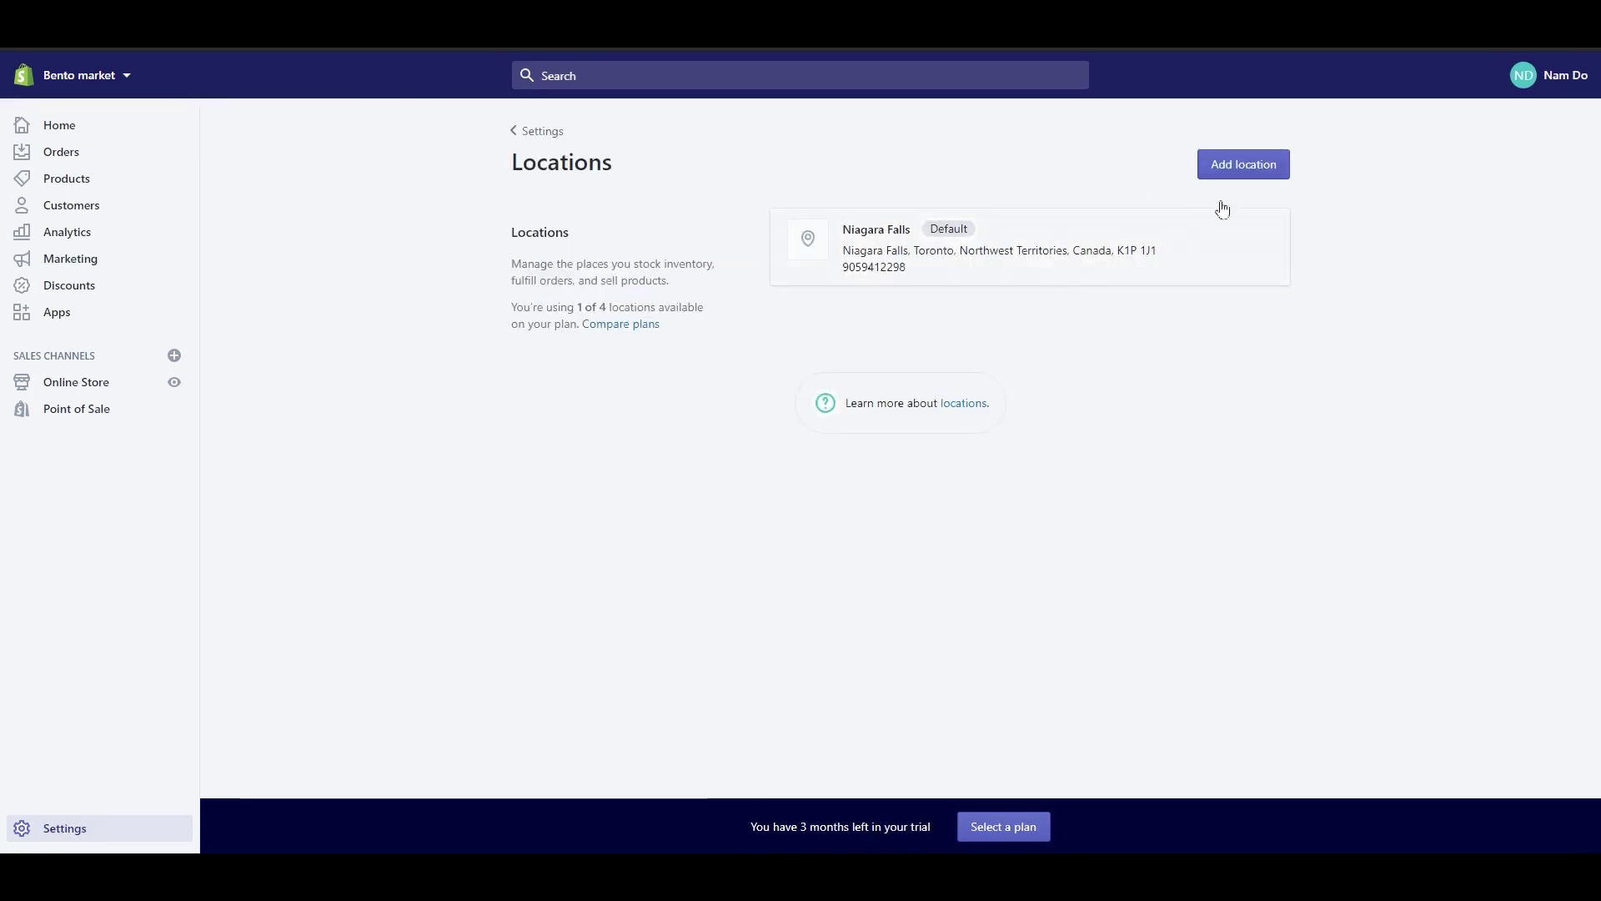
click(1241, 167)
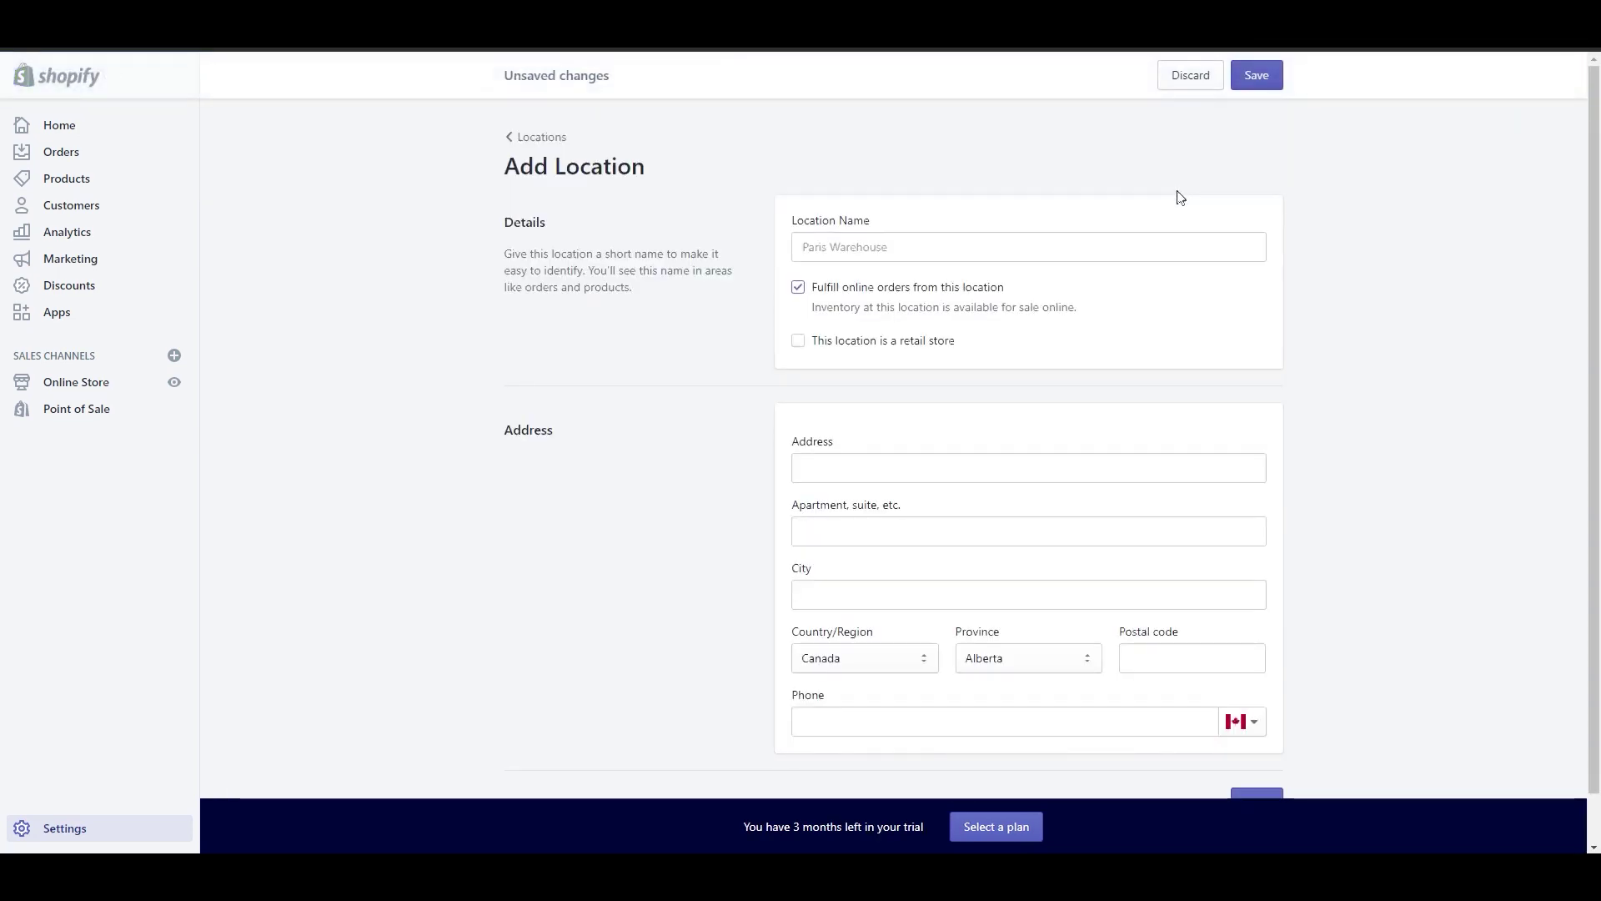
scroll(1094, 551, down, 1)
scroll(922, 593, up, 1)
key(alt+Left)
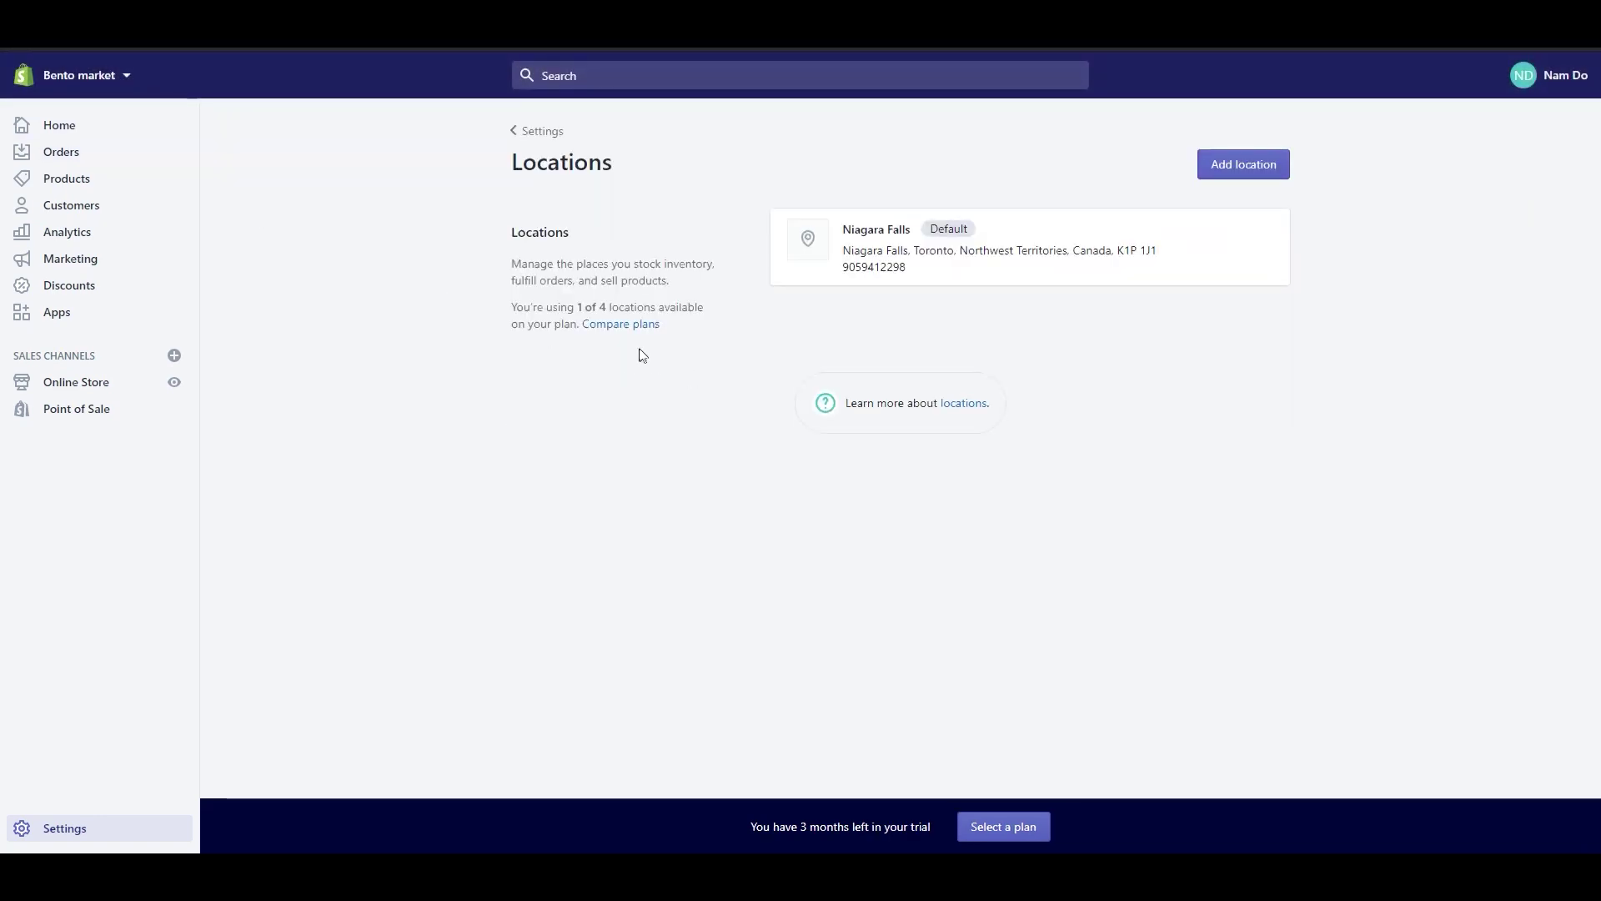
drag(503, 321, 585, 370)
Step: Look over the Shopify plan comparison, then go to the Shipping and delivery settings
click(503, 308)
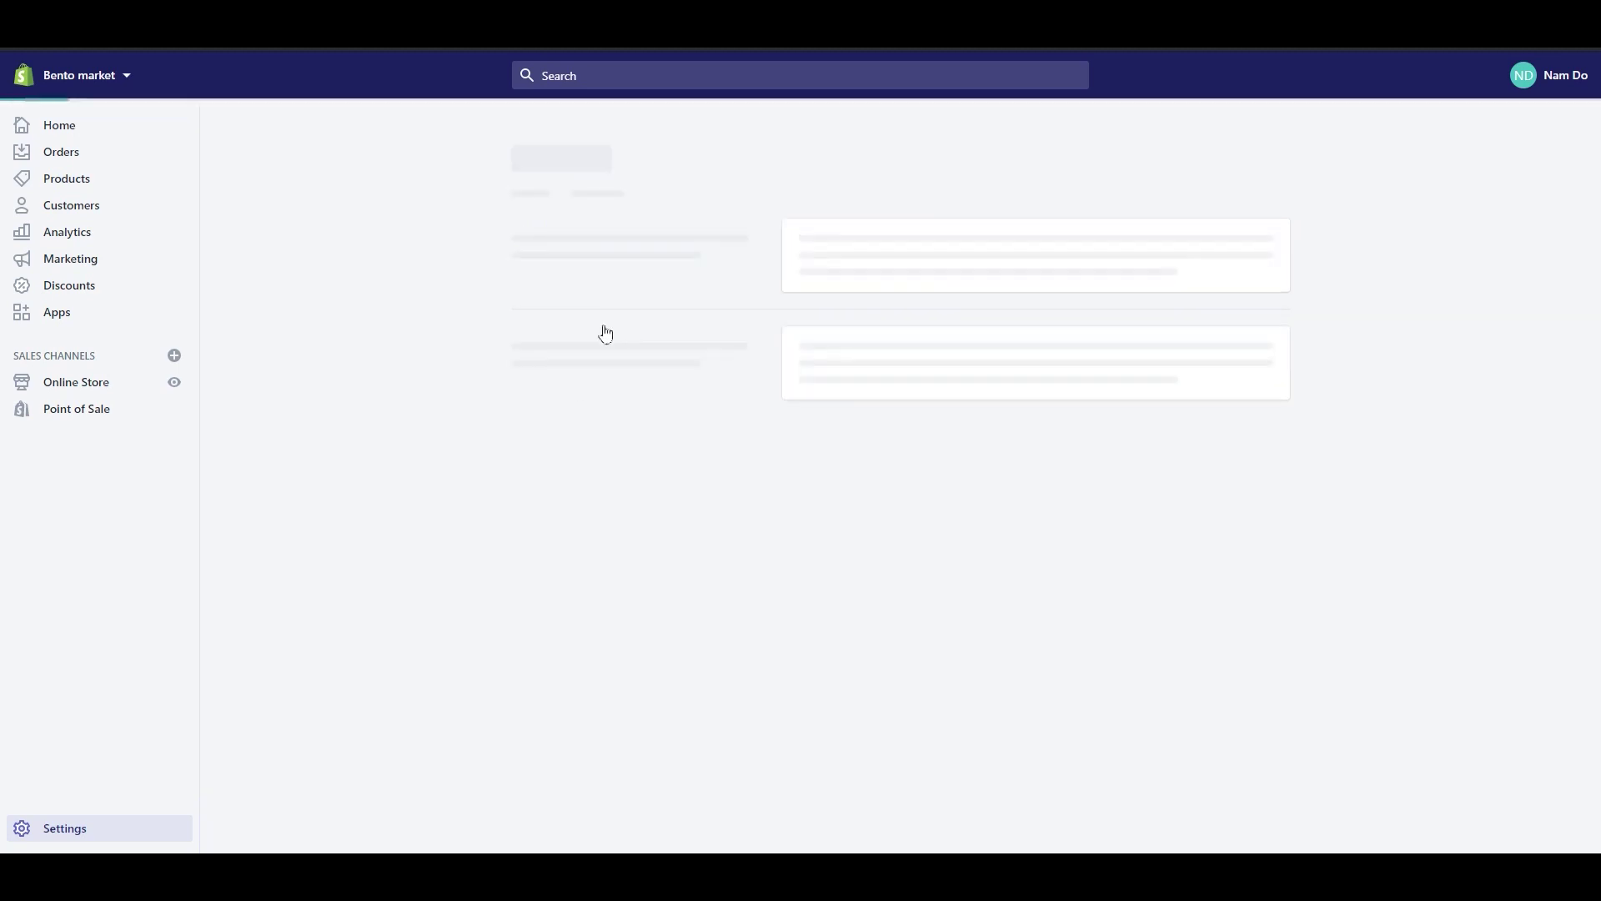
scroll(626, 357, down, 5)
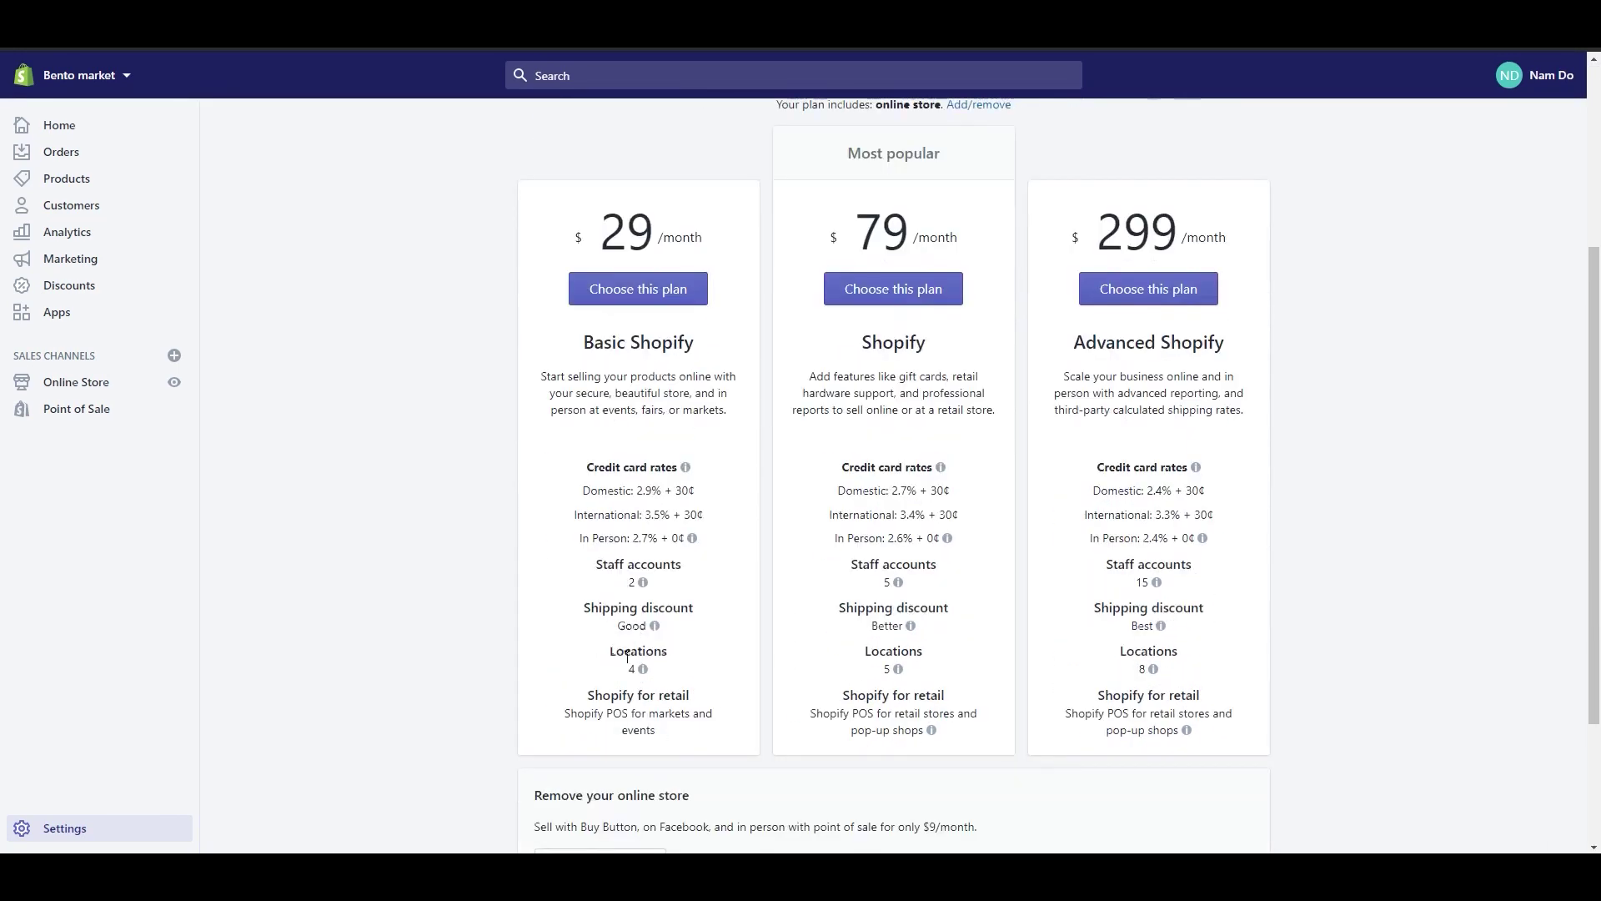
click(124, 828)
click(601, 467)
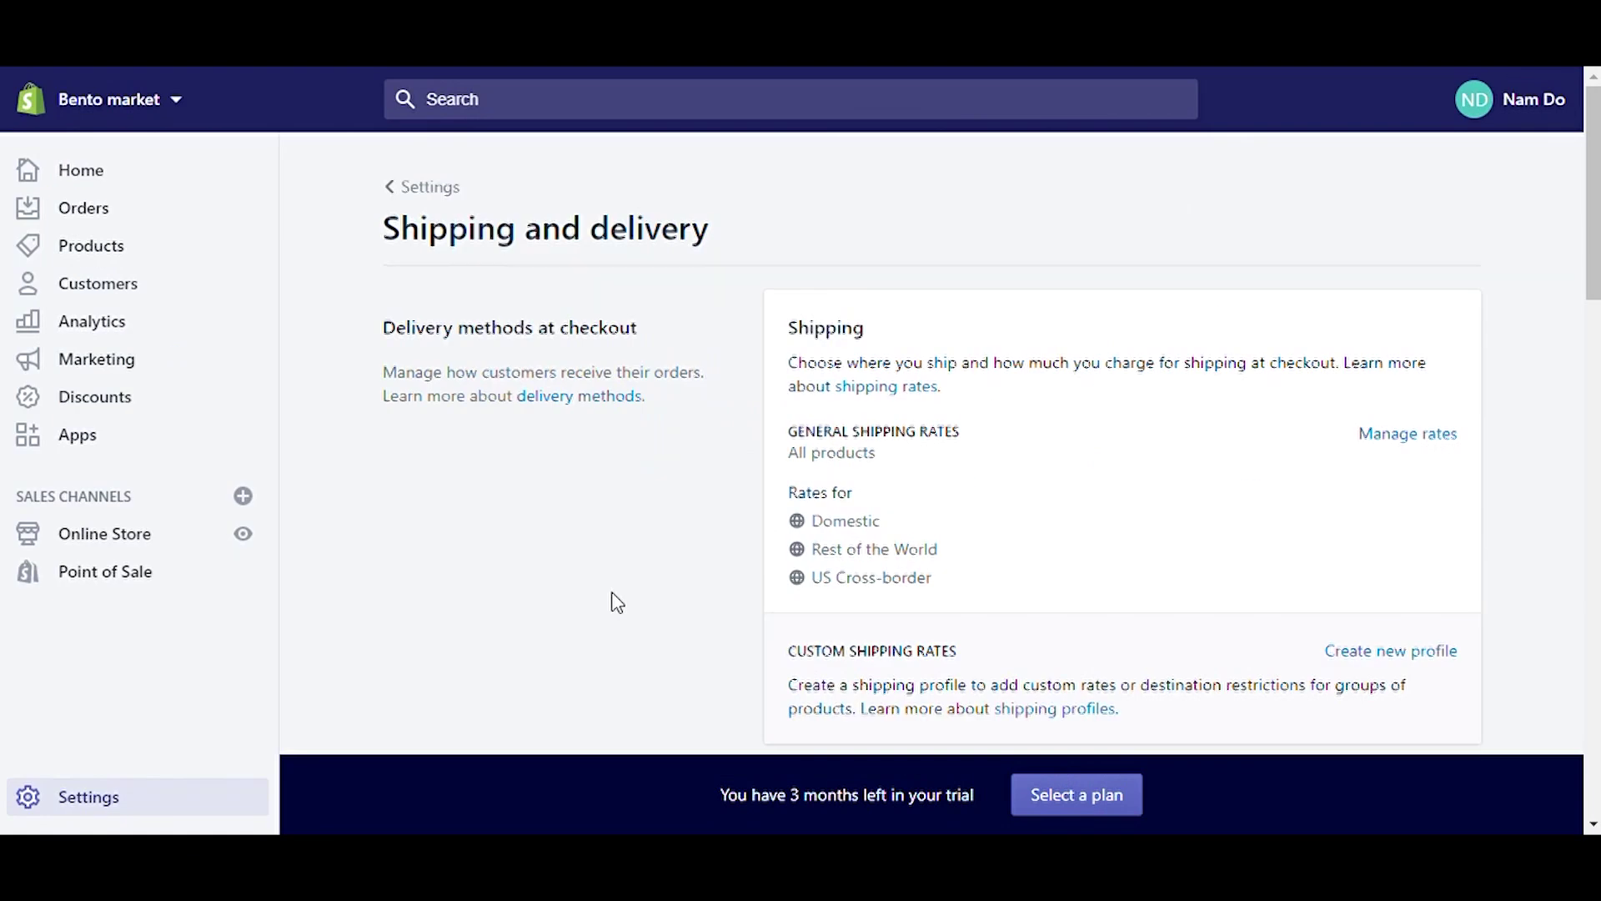
Step: Create a new profile under Custom shipping rates, shipping from the store's location
scroll(615, 600, down, 1)
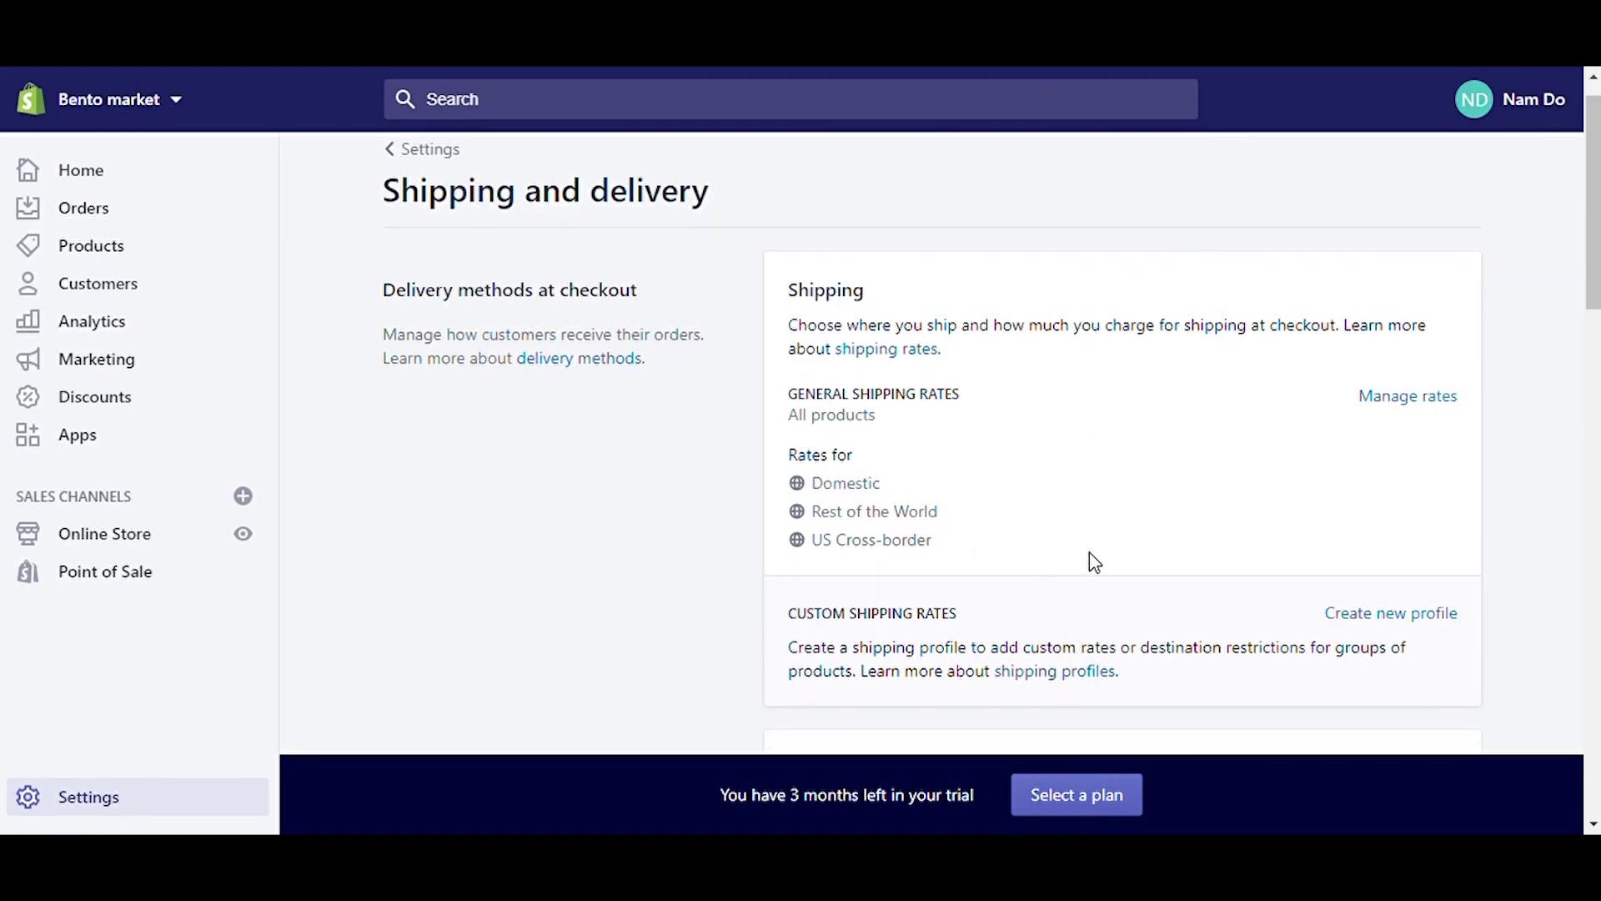
scroll(1094, 561, down, 8)
scroll(1094, 562, up, 1)
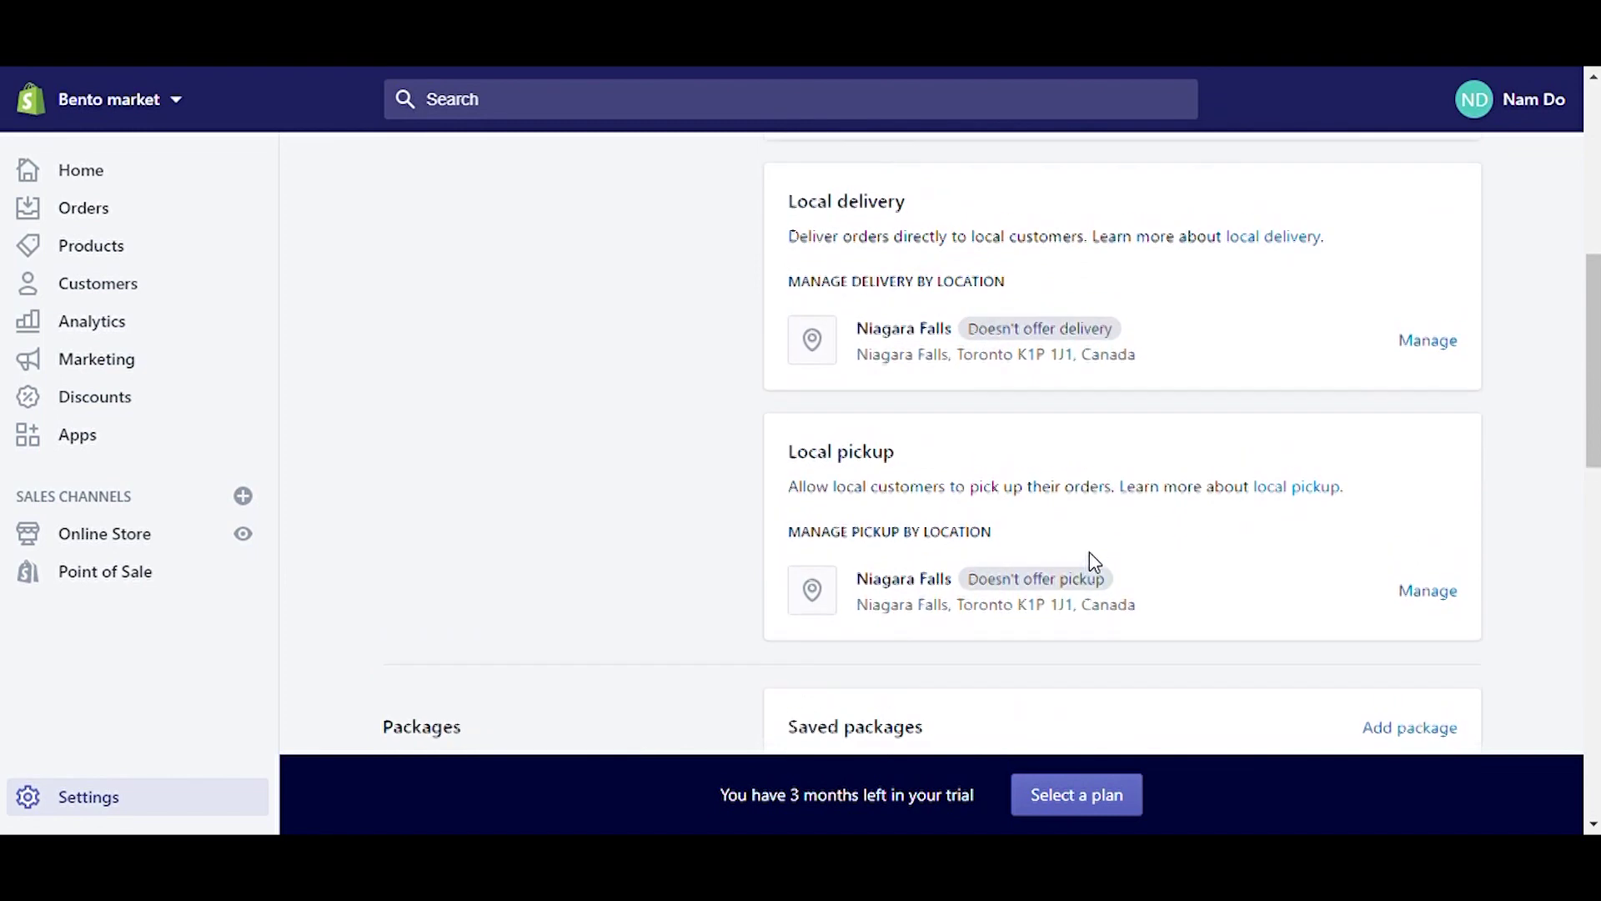
scroll(1093, 561, down, 12)
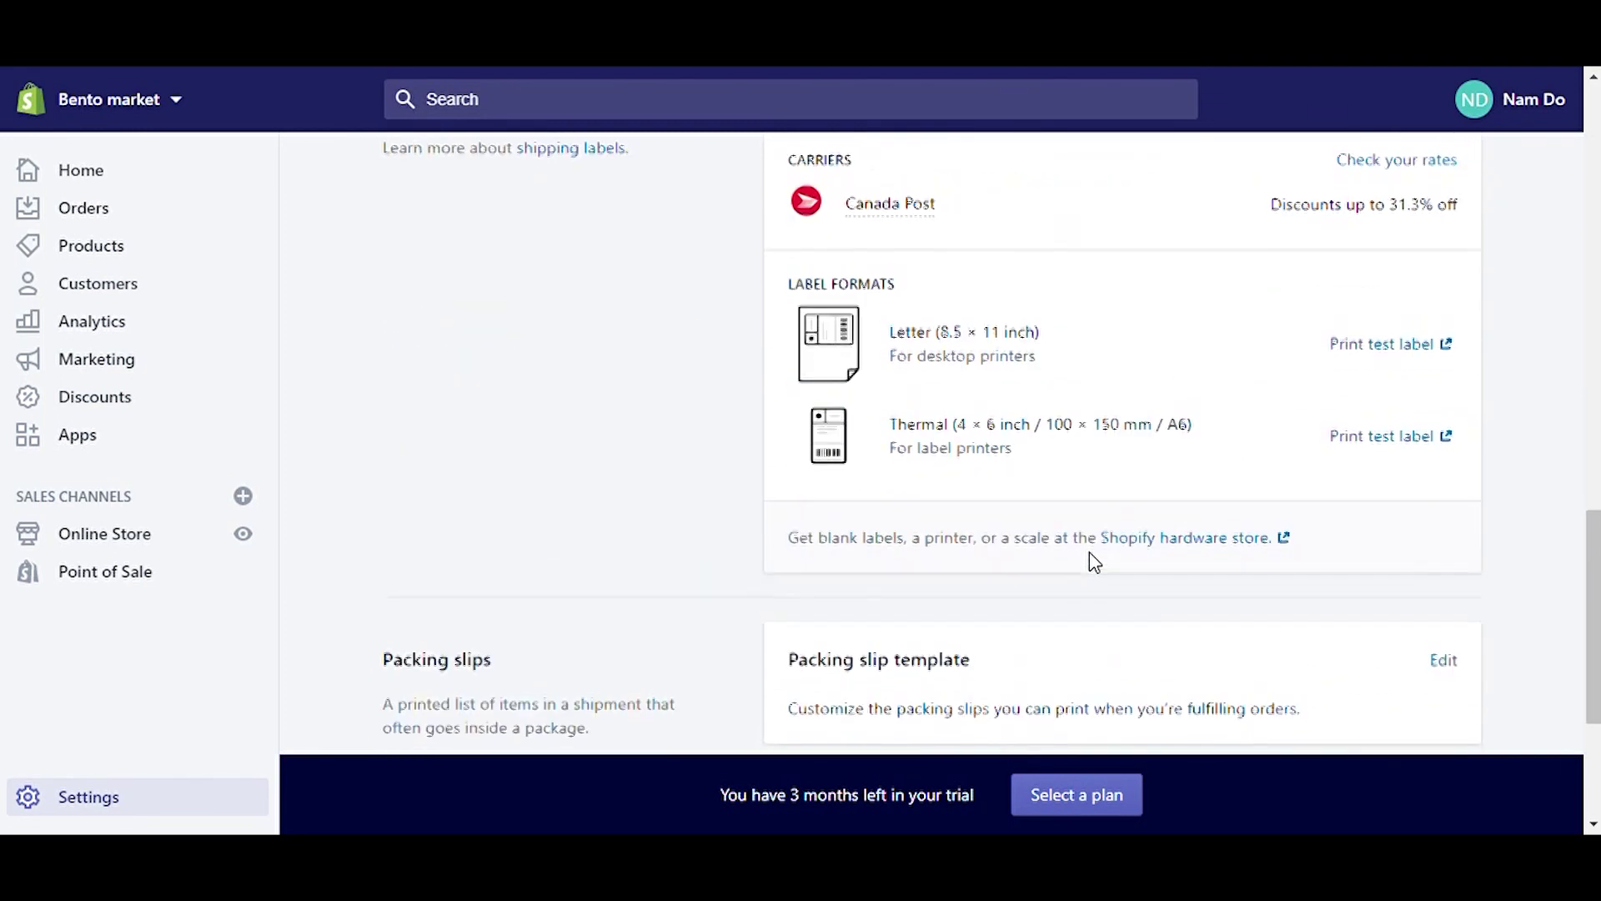
scroll(1093, 560, up, 6)
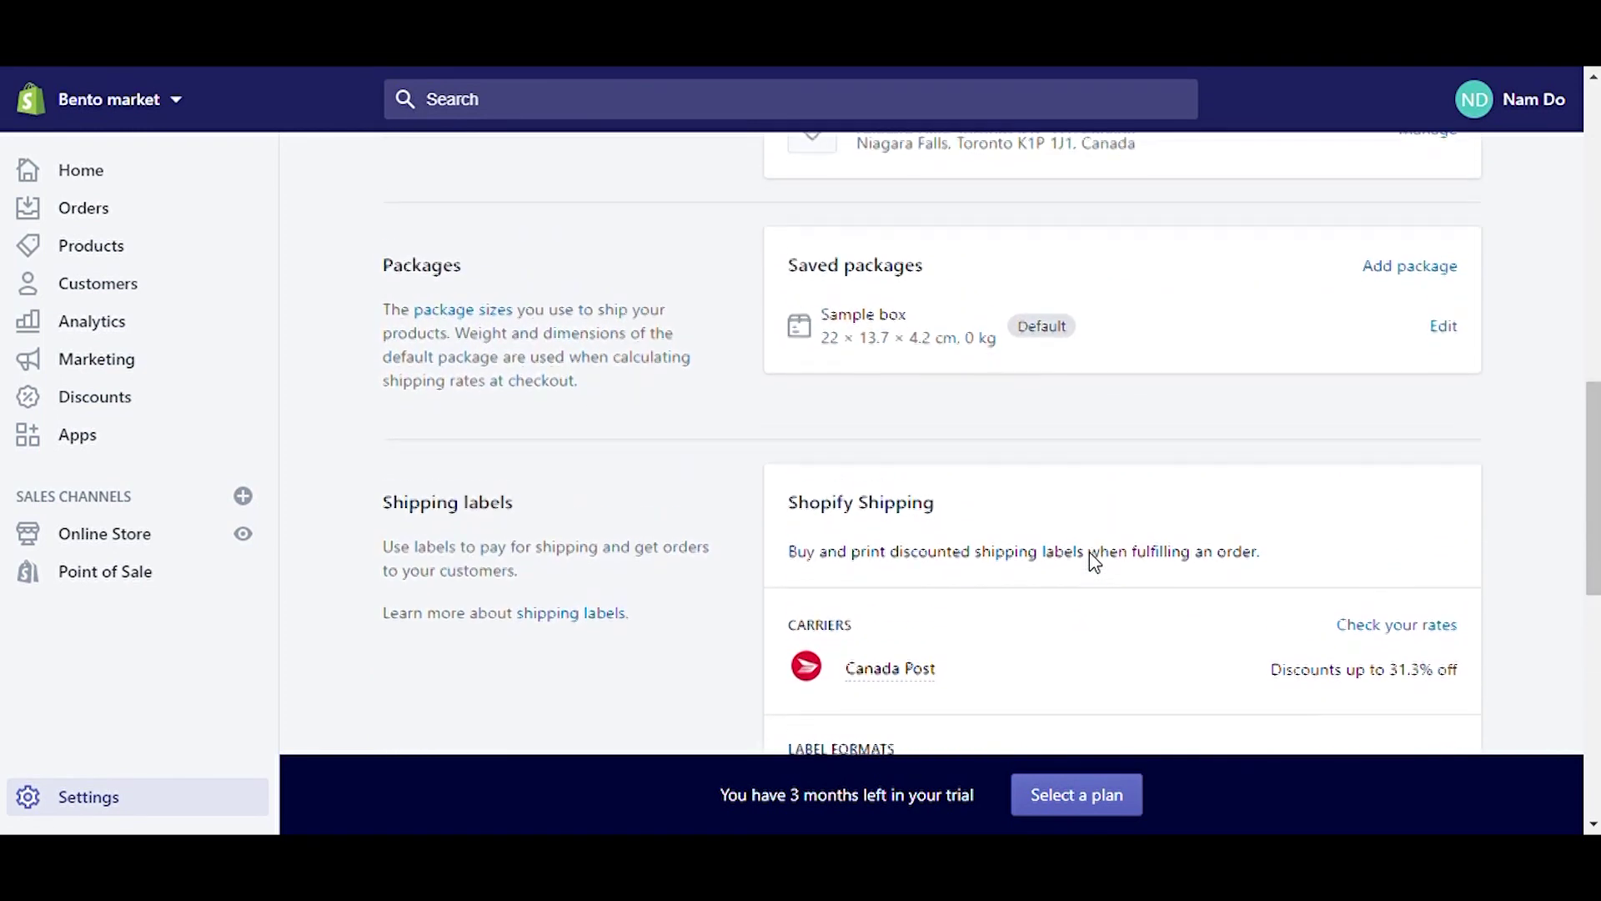
scroll(1095, 562, up, 3)
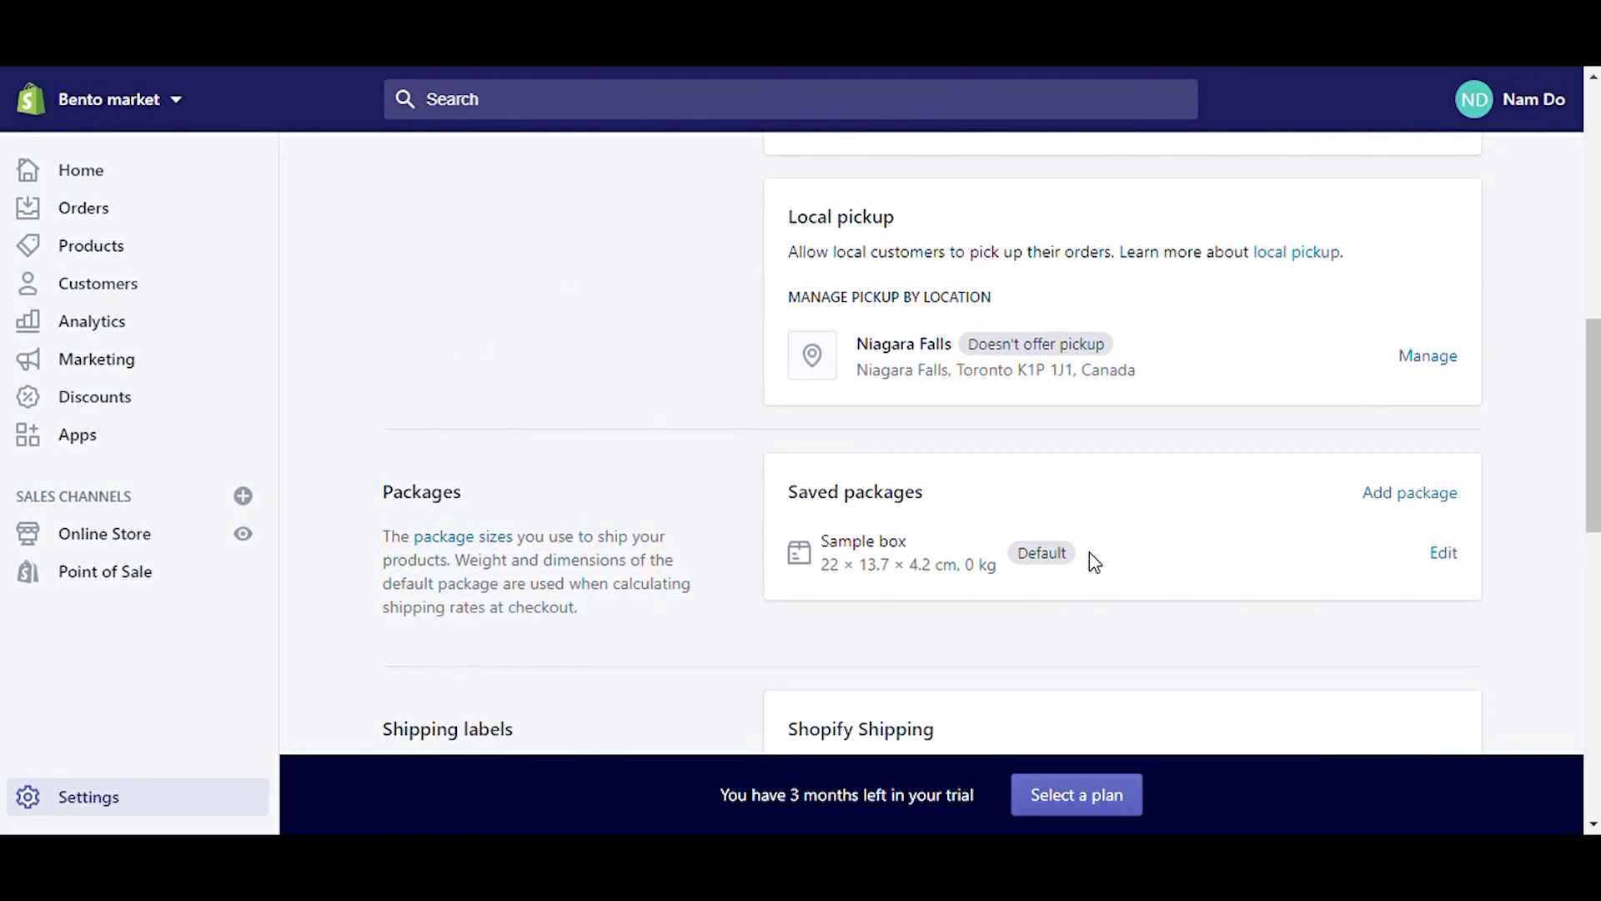
scroll(1094, 561, up, 6)
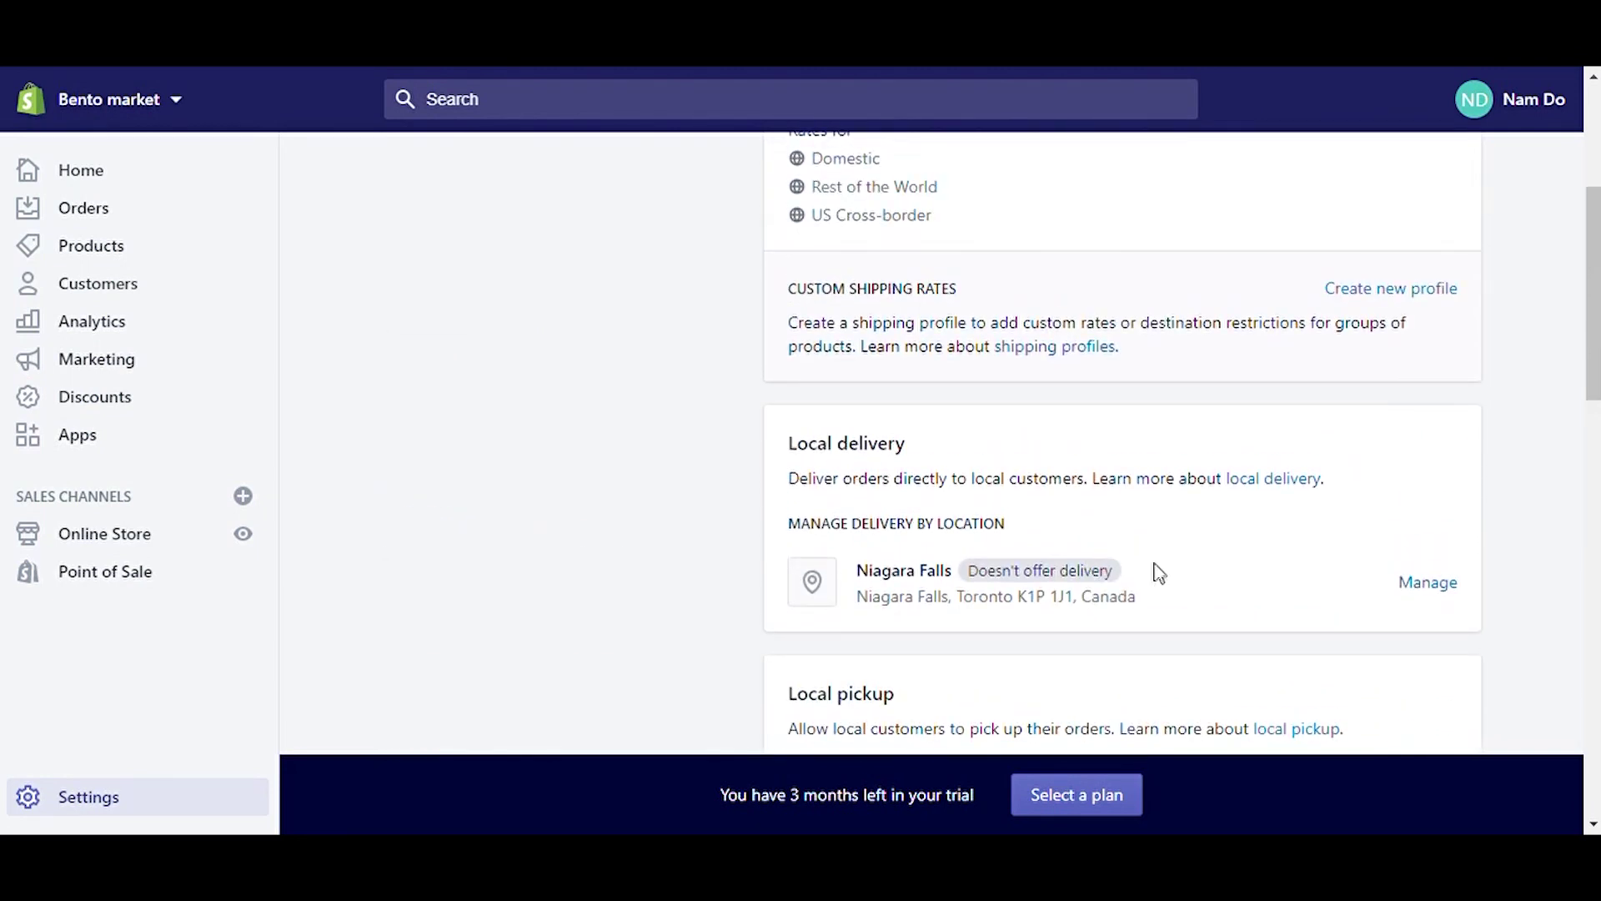
scroll(1340, 616, up, 2)
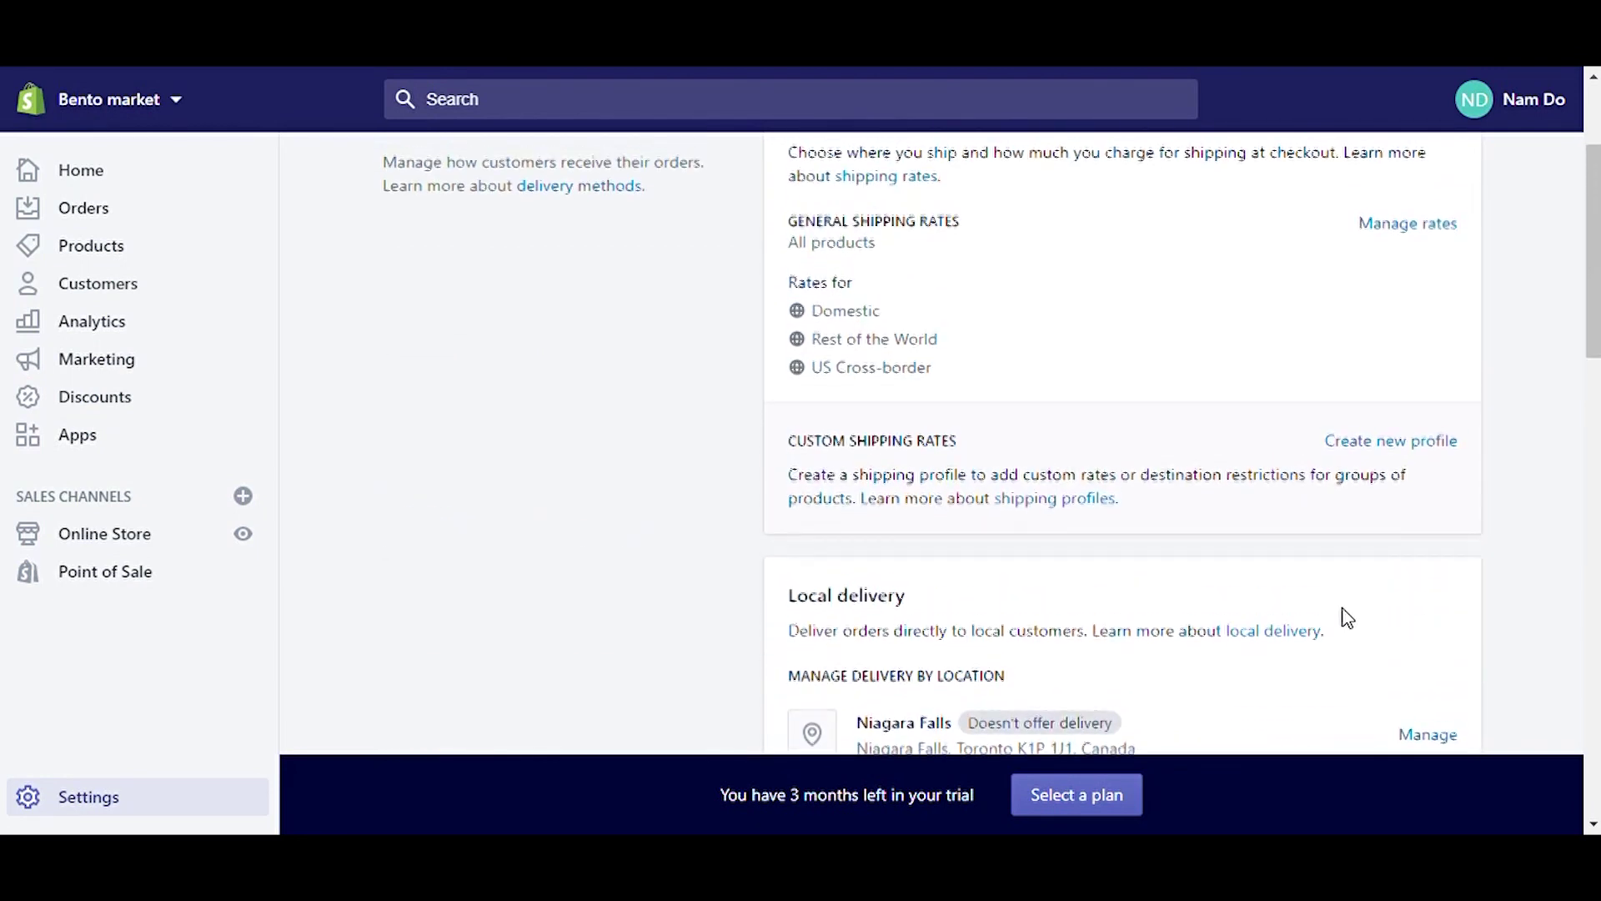
click(1392, 442)
scroll(813, 463, down, 3)
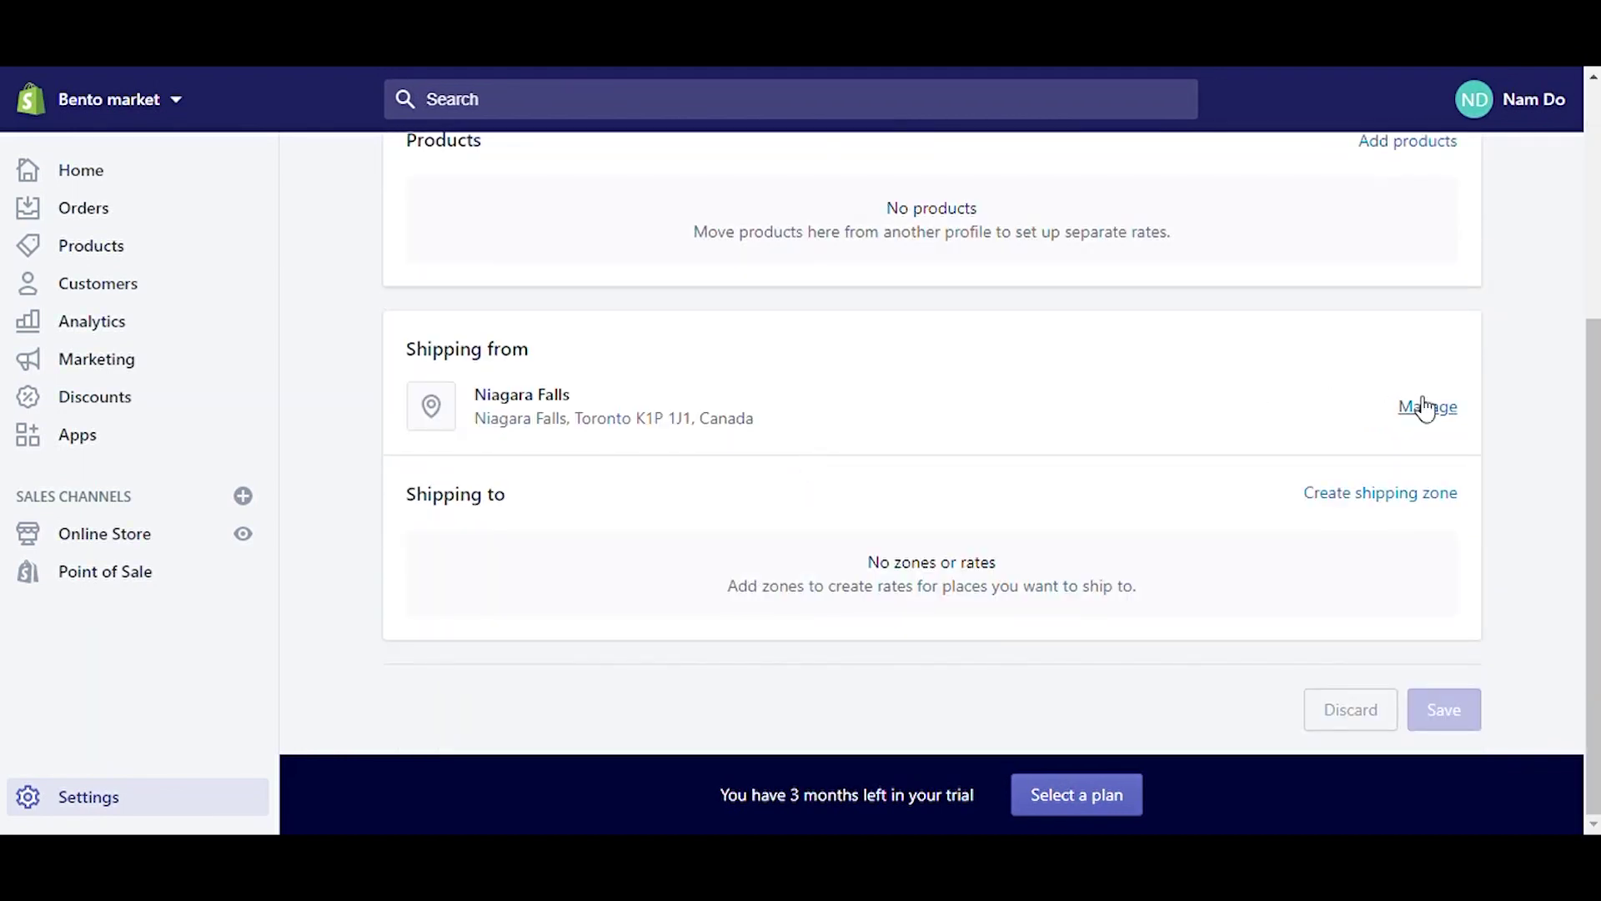
scroll(1244, 418, up, 4)
scroll(988, 592, down, 3)
scroll(988, 592, down, 2)
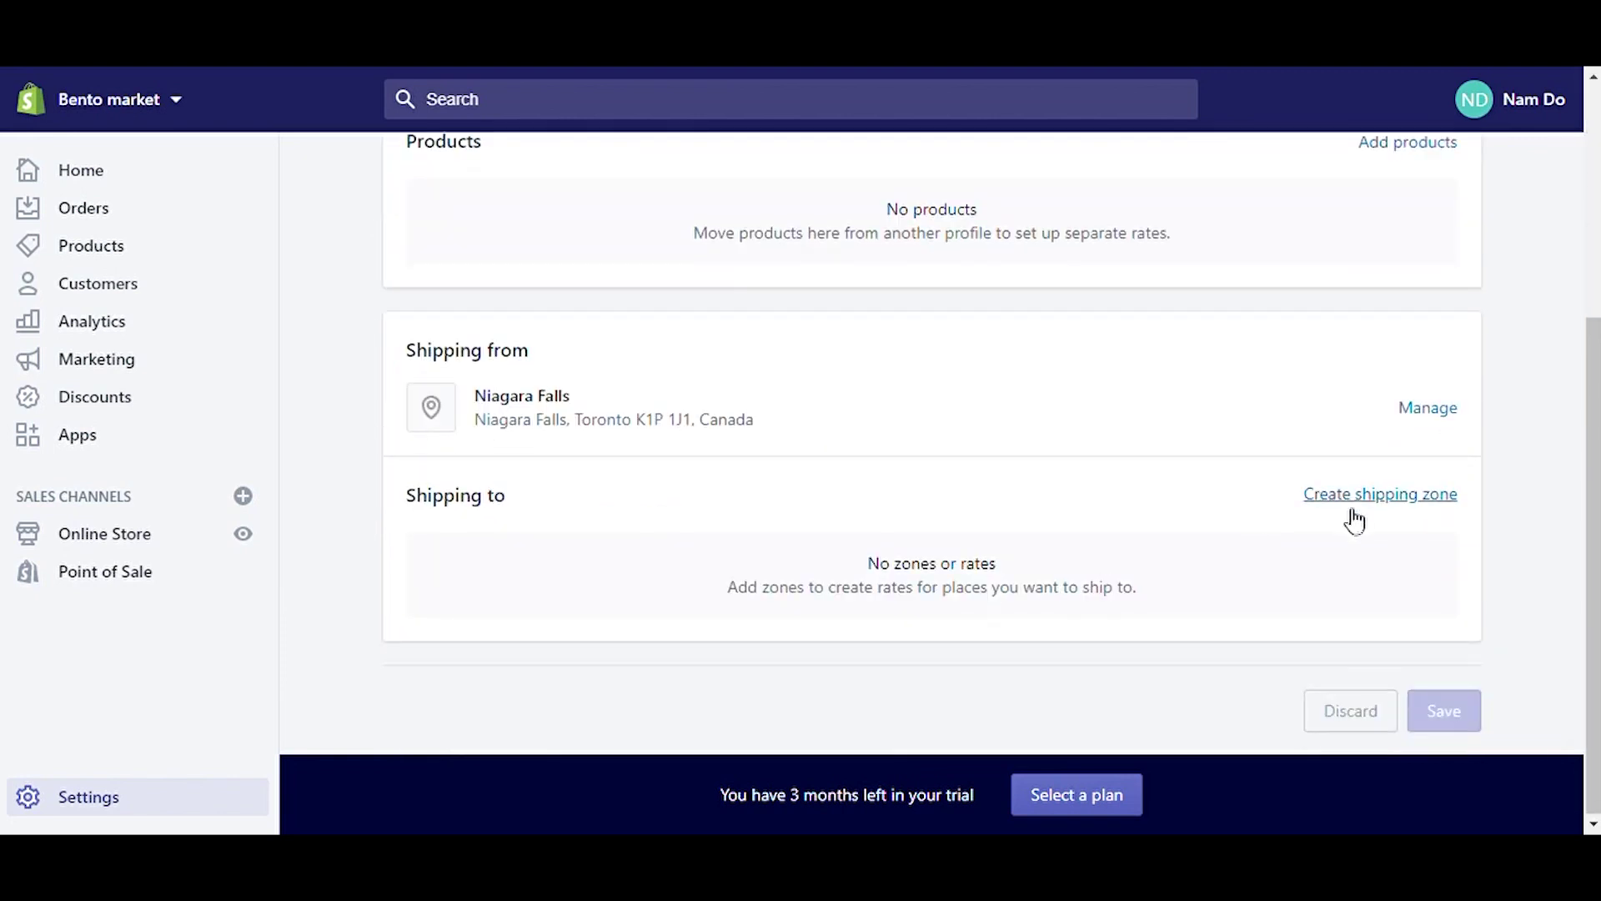
Step: Create a Toronto shipping zone covering all of Canada, shipping from Niagara Falls
click(1351, 499)
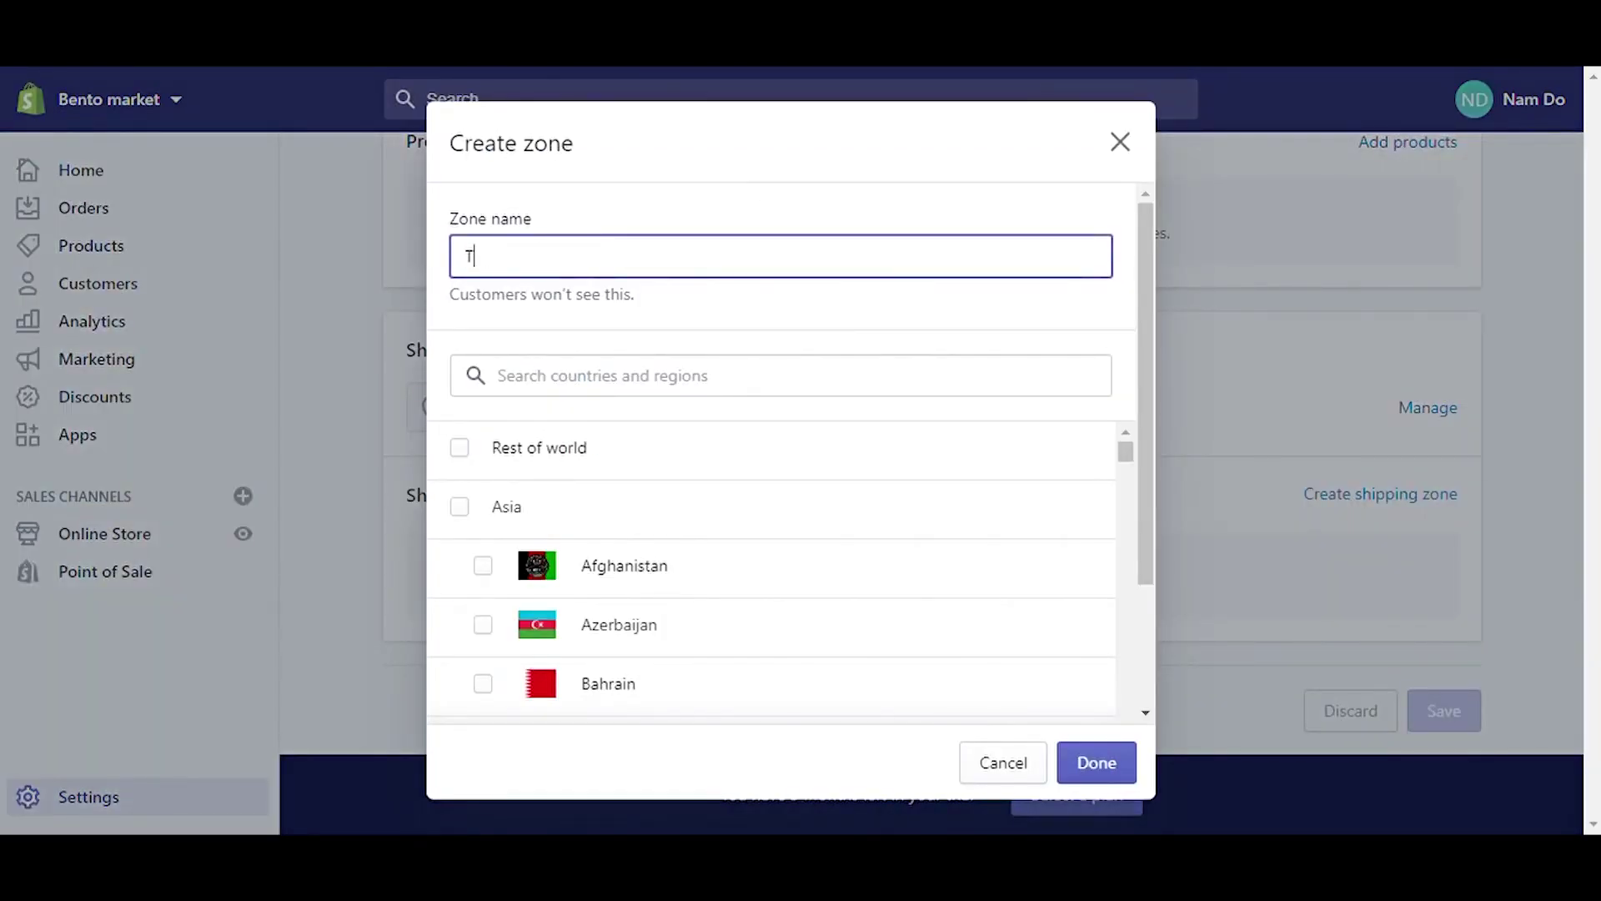
click(594, 370)
text(Canada)
click(812, 456)
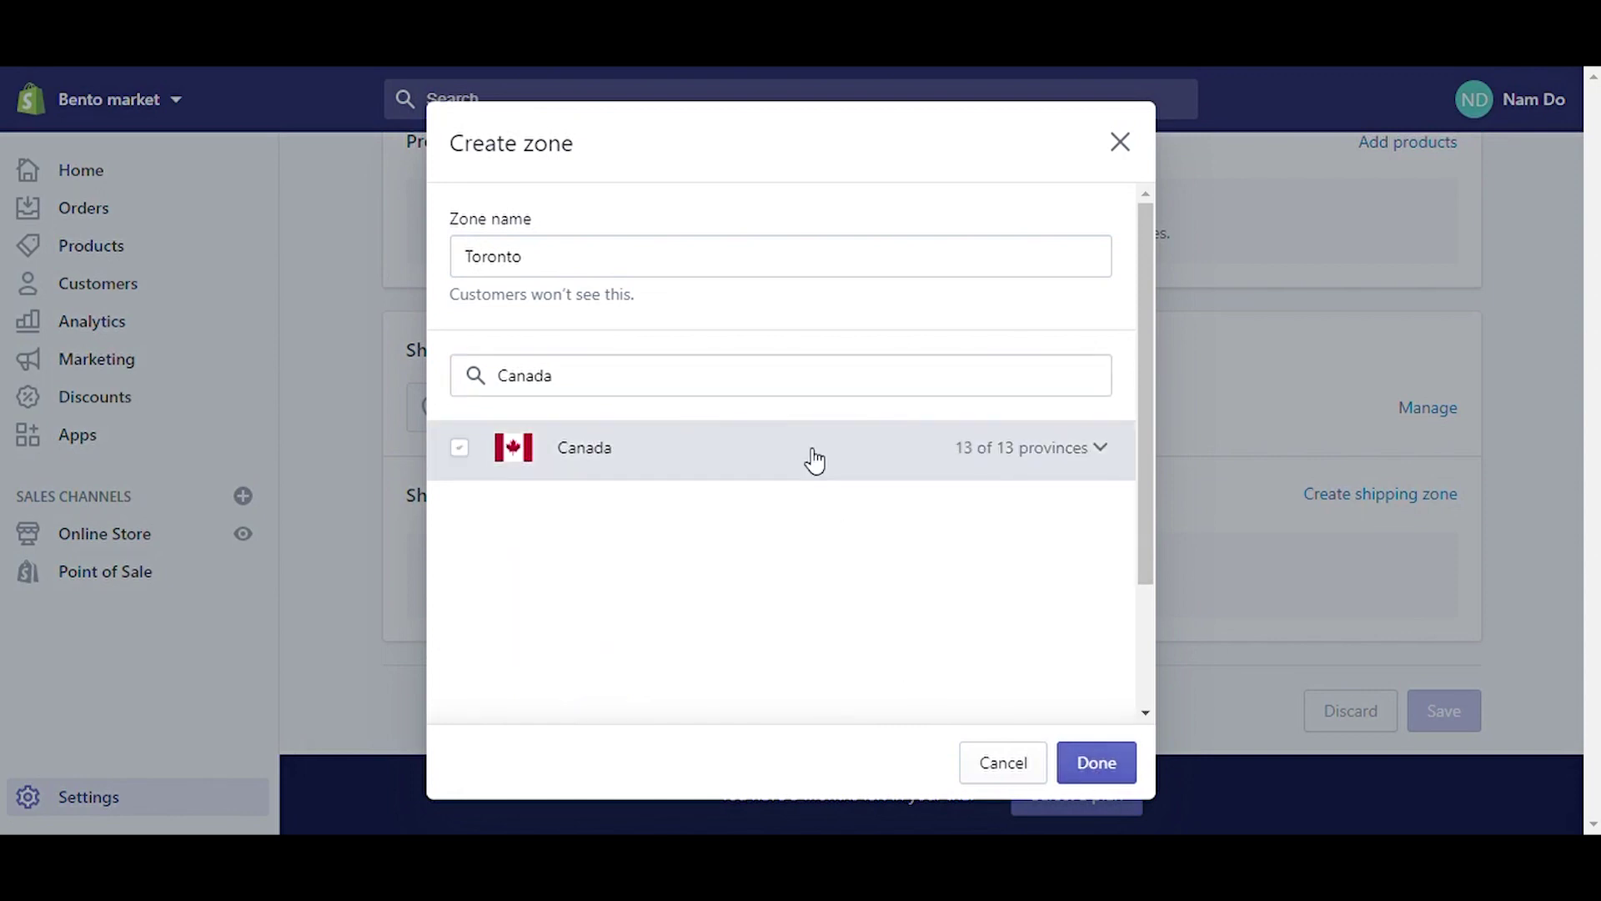
click(1096, 771)
scroll(890, 560, down, 3)
Step: Try weight-based and carrier-calculated rate options, discard the rate, and save the profile
click(486, 464)
click(518, 575)
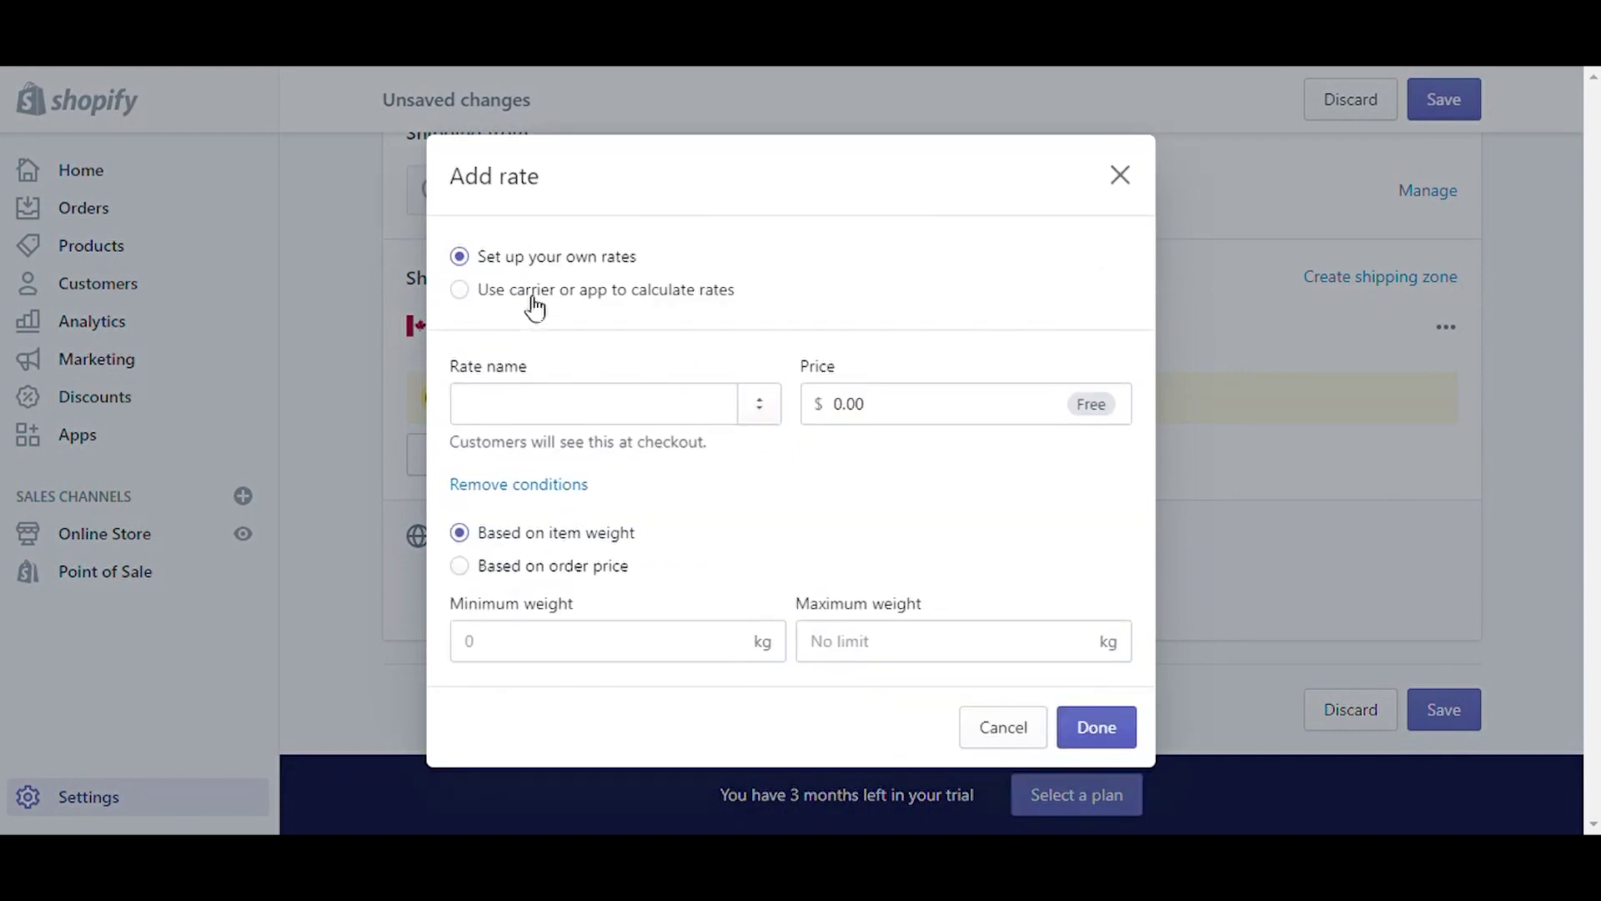
click(538, 304)
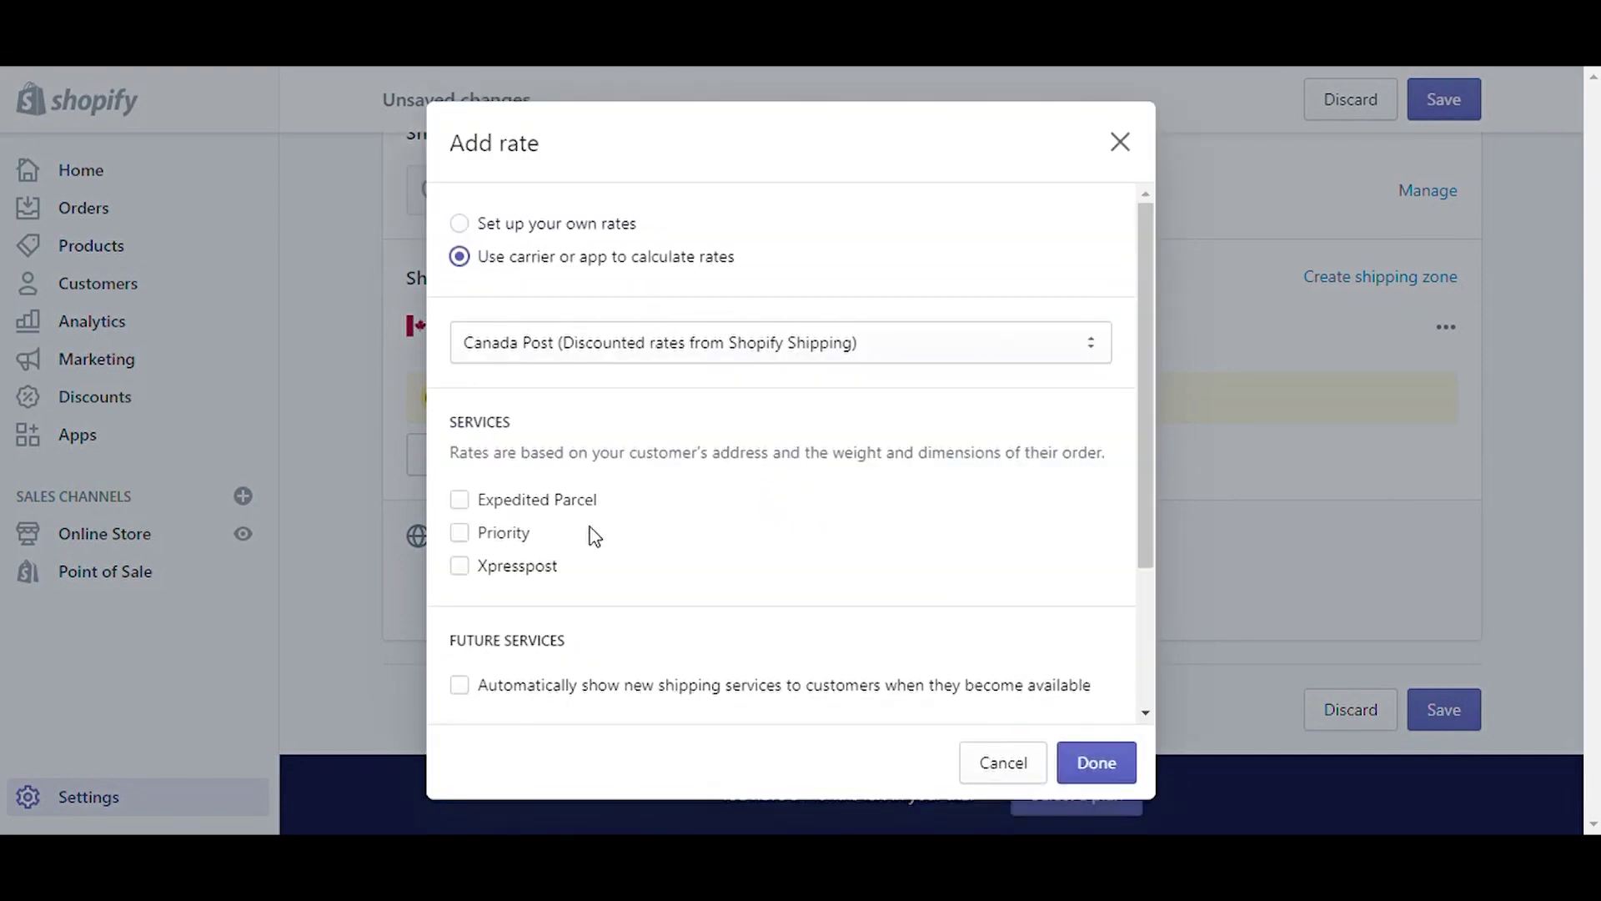
scroll(595, 536, down, 2)
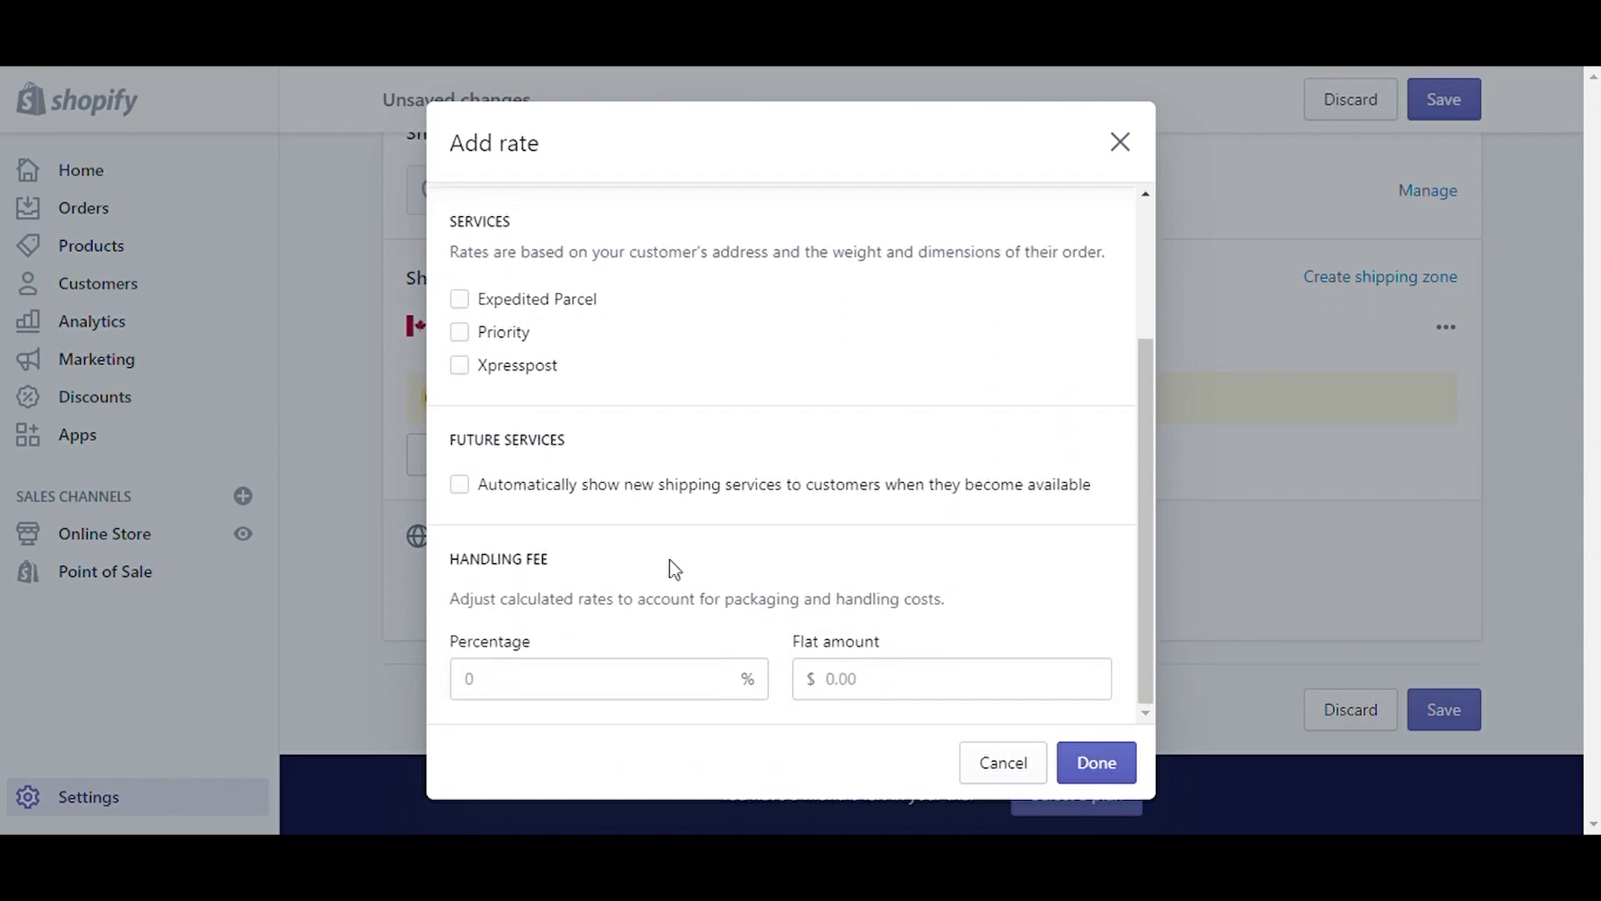
click(1010, 760)
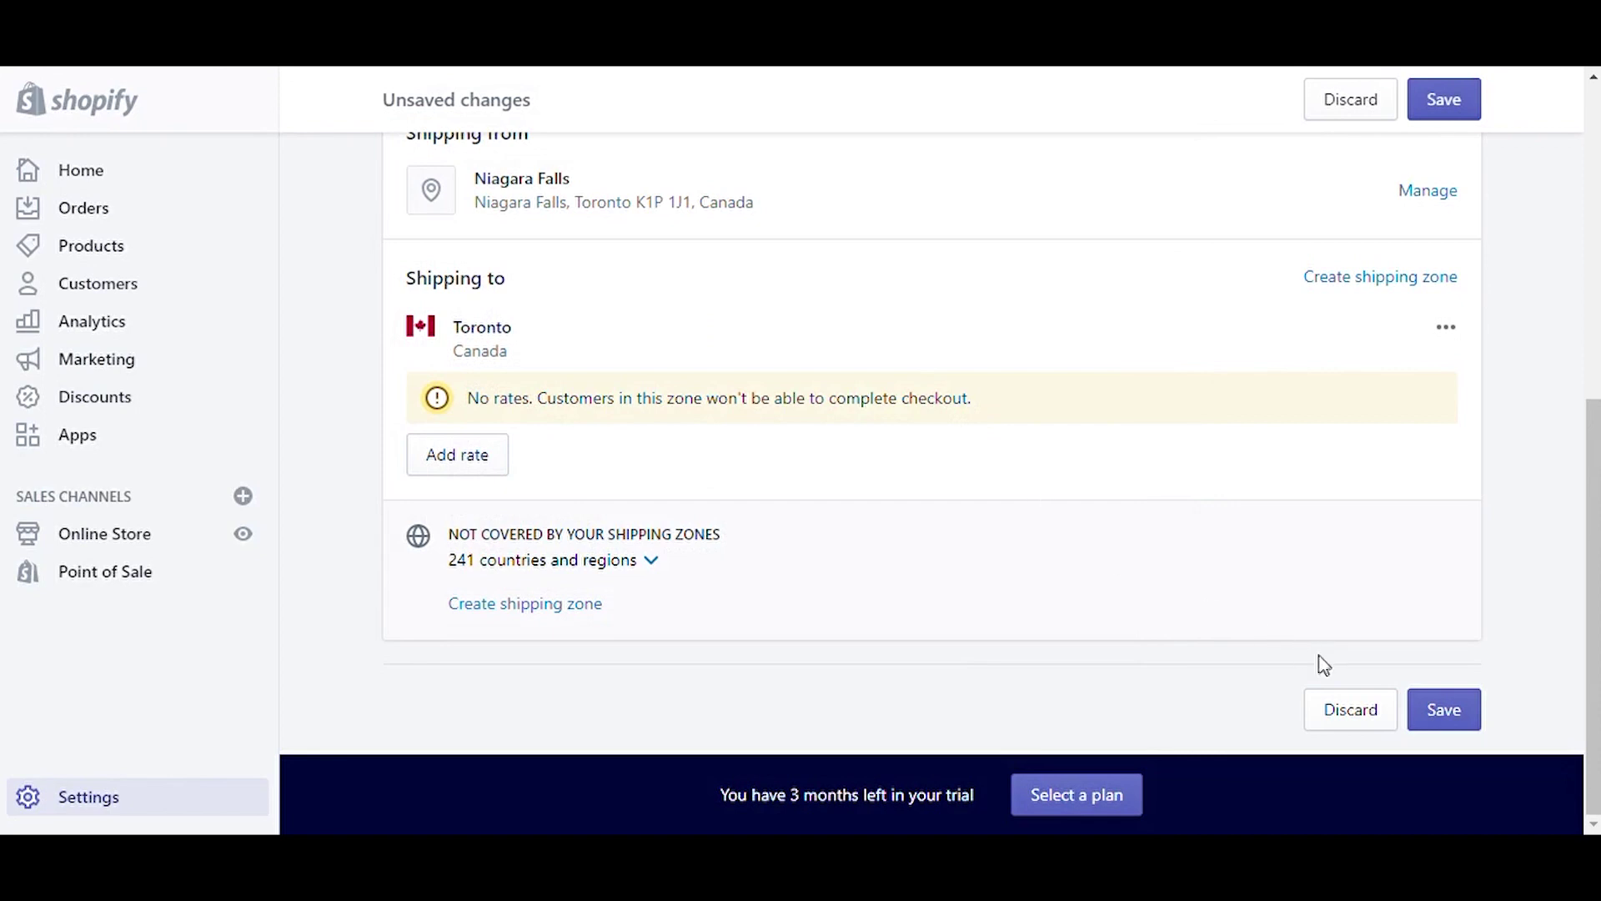
click(1438, 706)
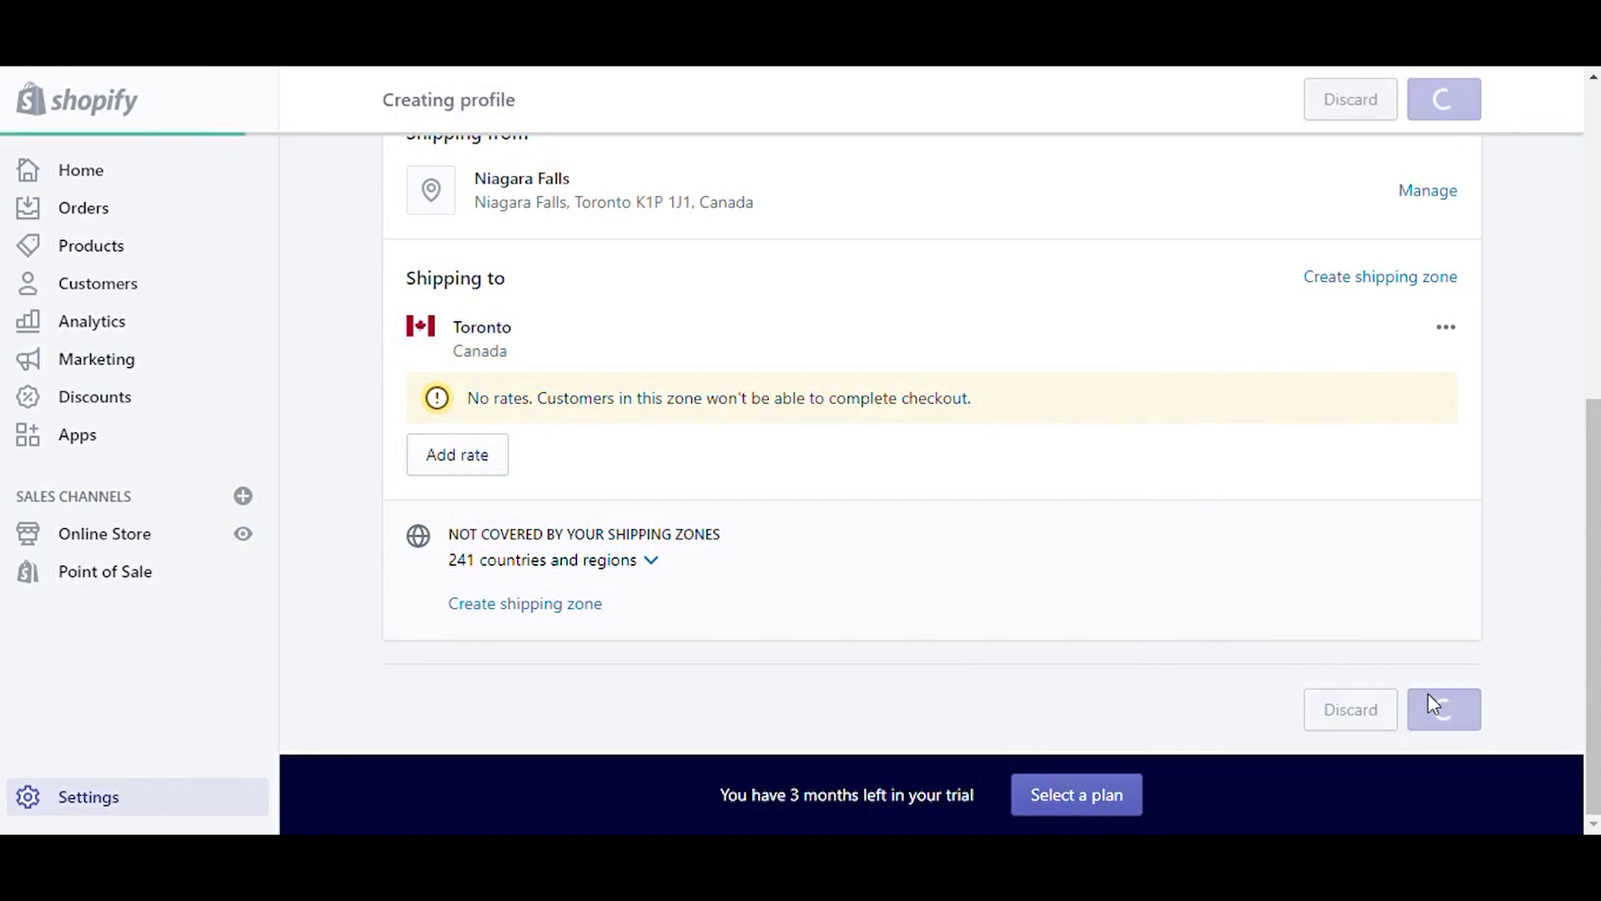
scroll(1047, 539, down, 4)
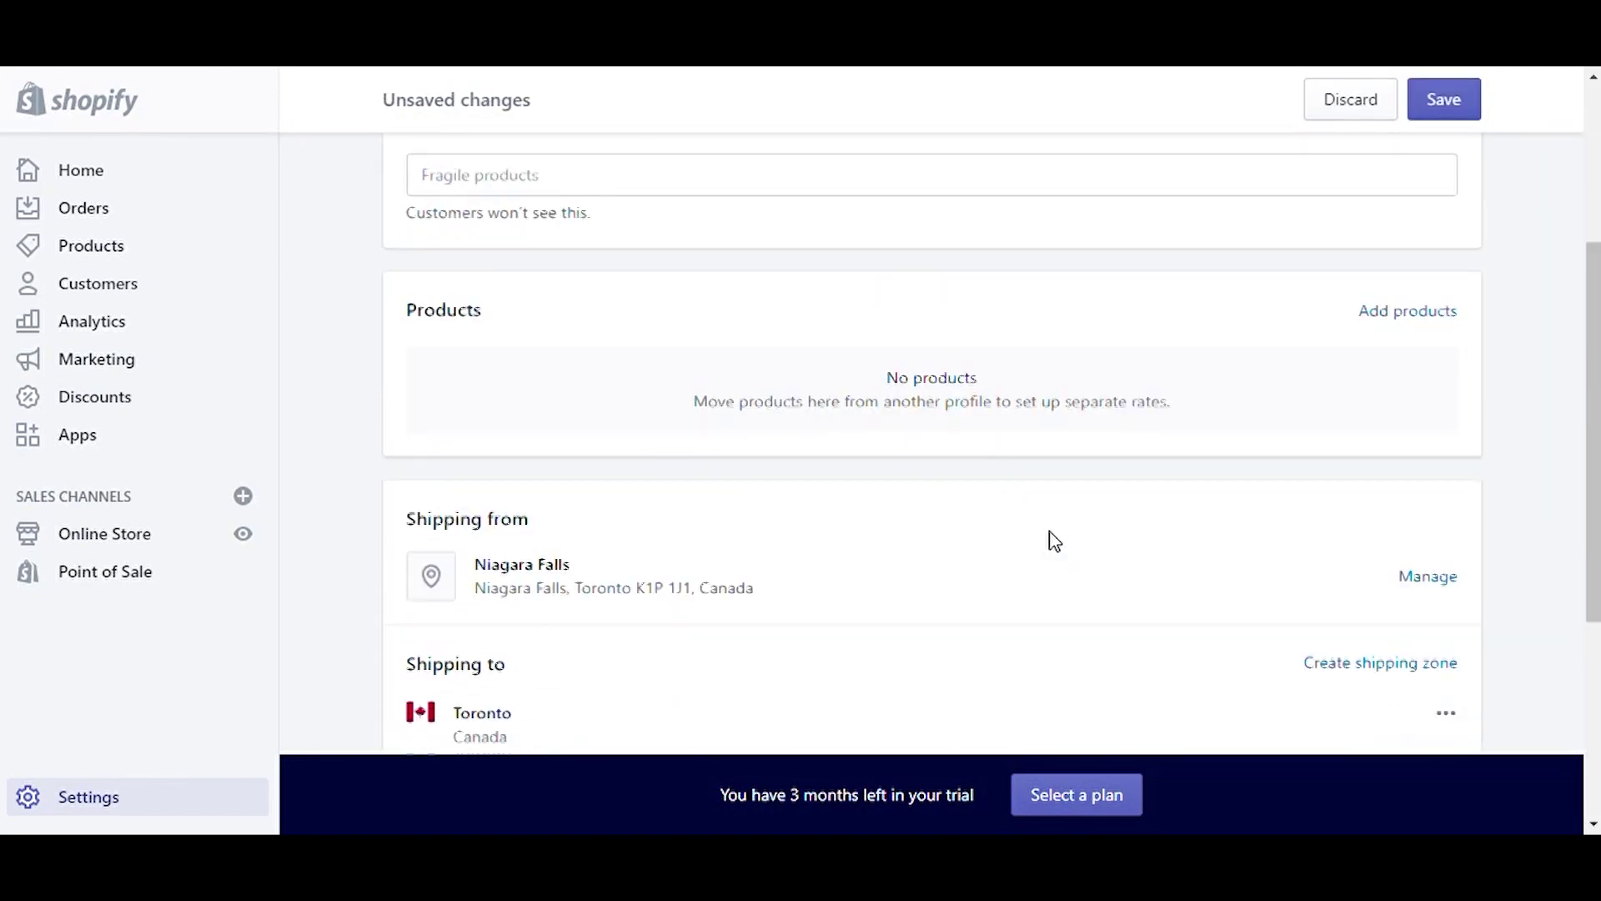
scroll(1053, 540, down, 4)
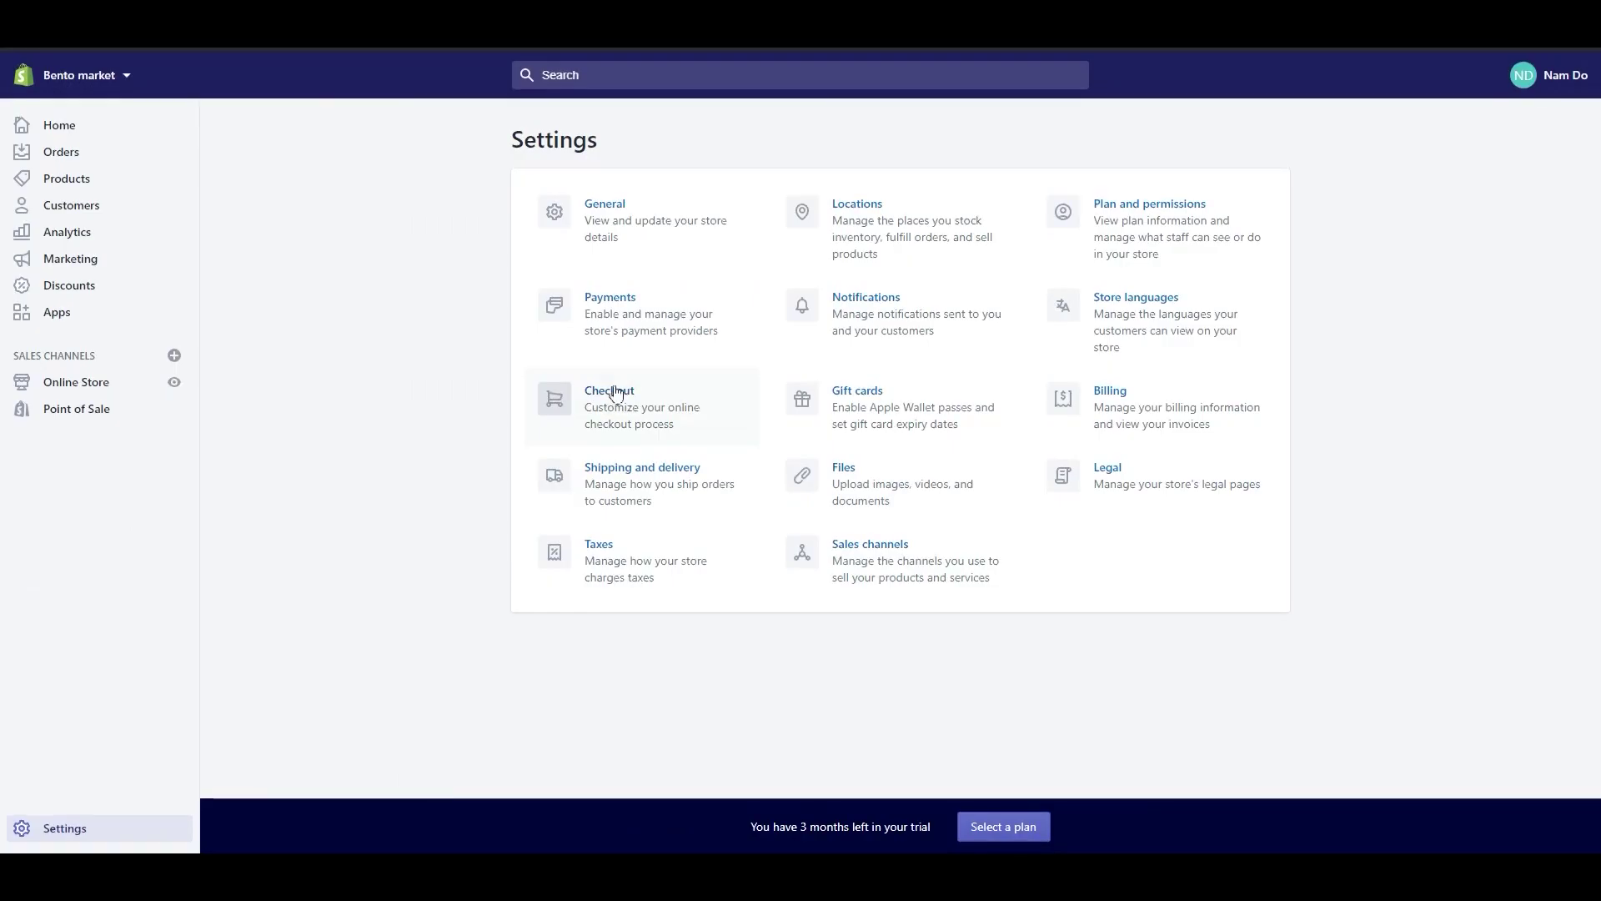
Step: Scroll through the Checkout customer and form options without changes, then return to Settings
click(608, 393)
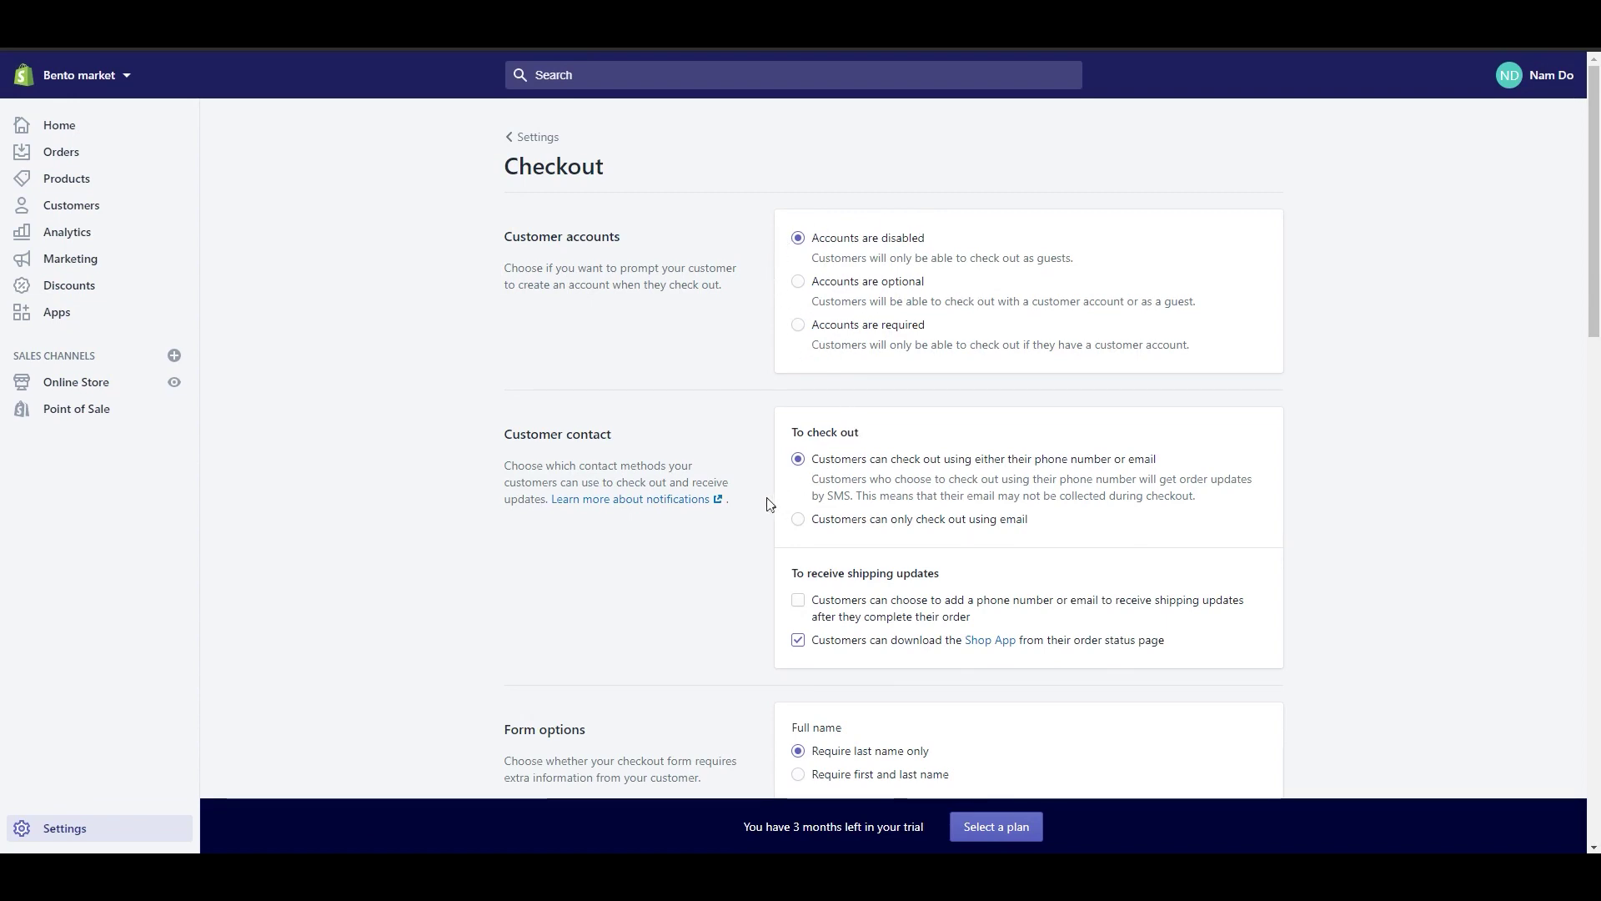
scroll(764, 507, down, 1)
scroll(781, 535, down, 1)
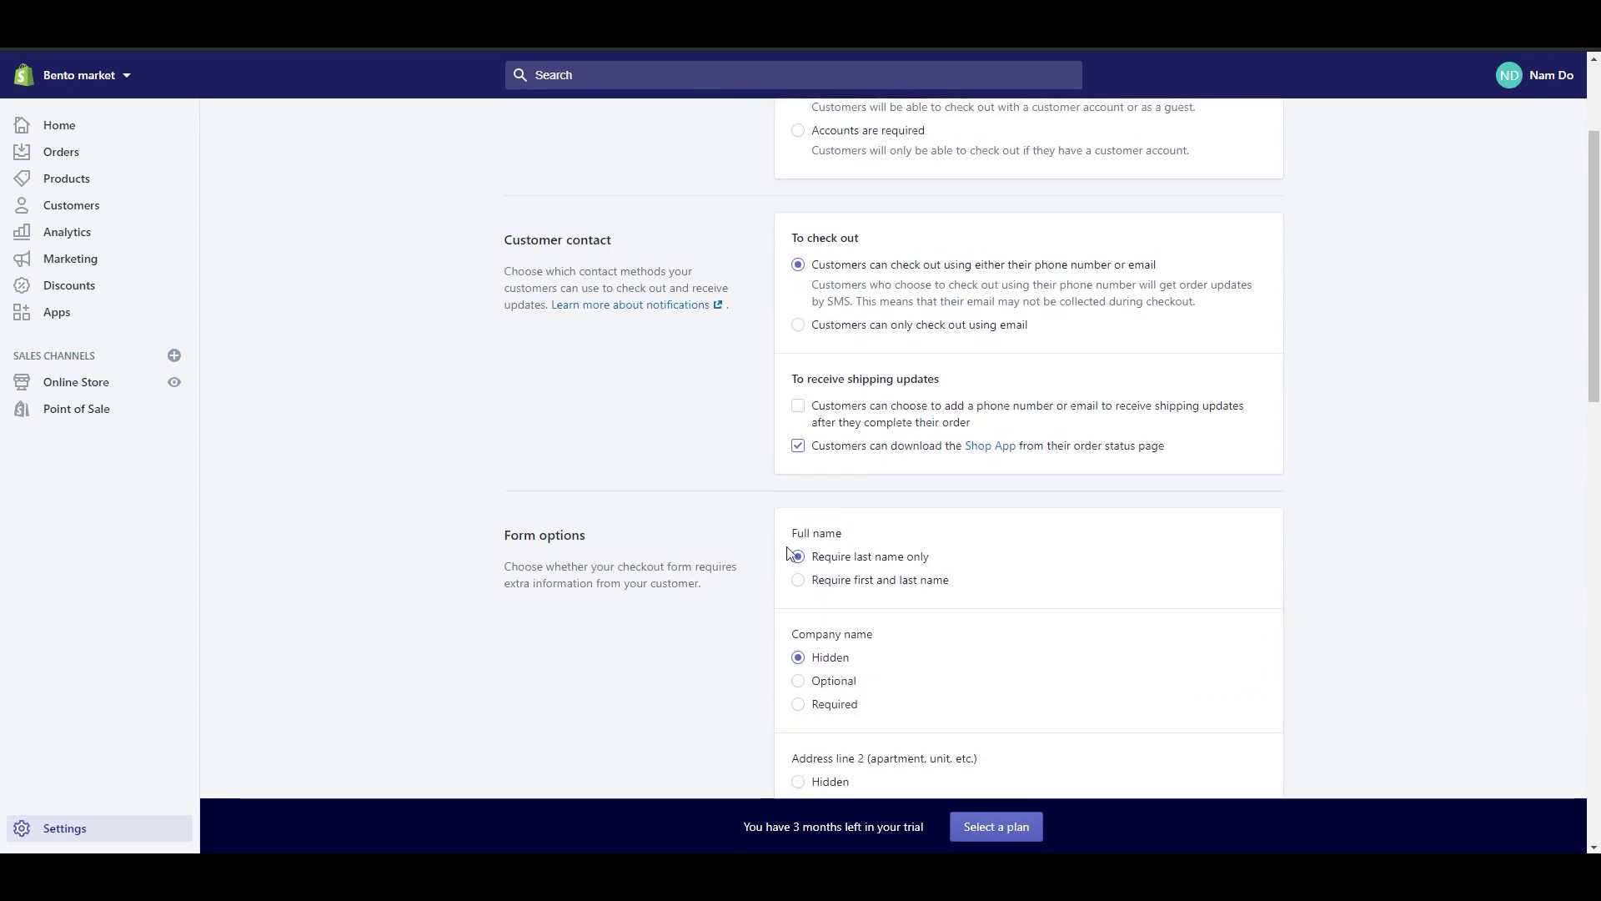
scroll(781, 594, down, 2)
scroll(781, 667, down, 2)
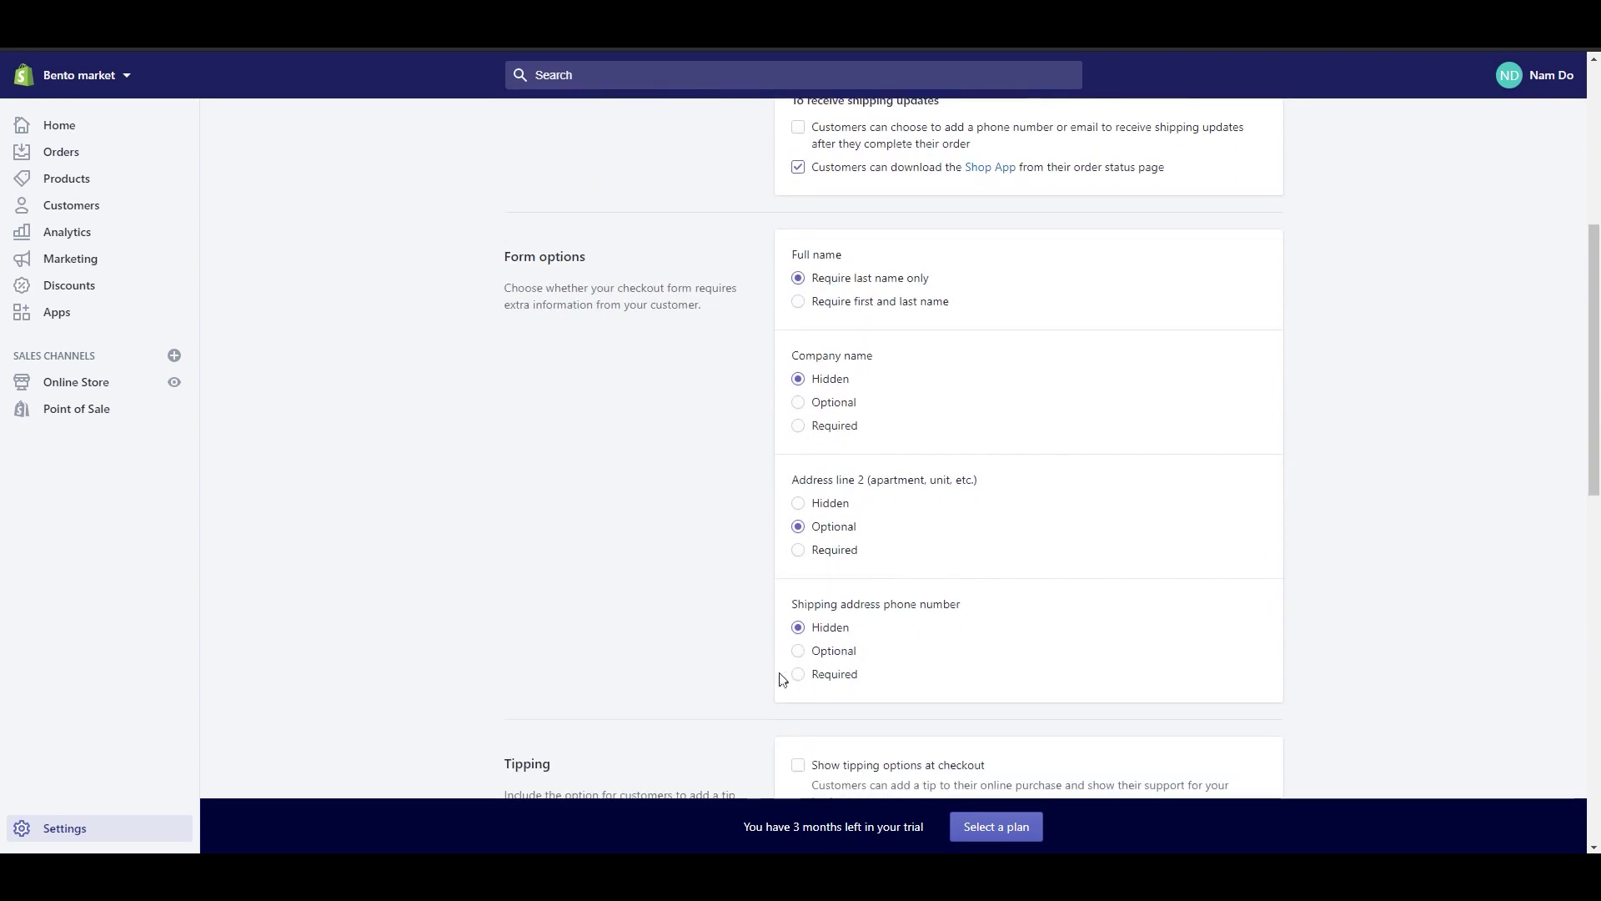
scroll(780, 677, down, 1)
scroll(780, 677, down, 2)
click(102, 834)
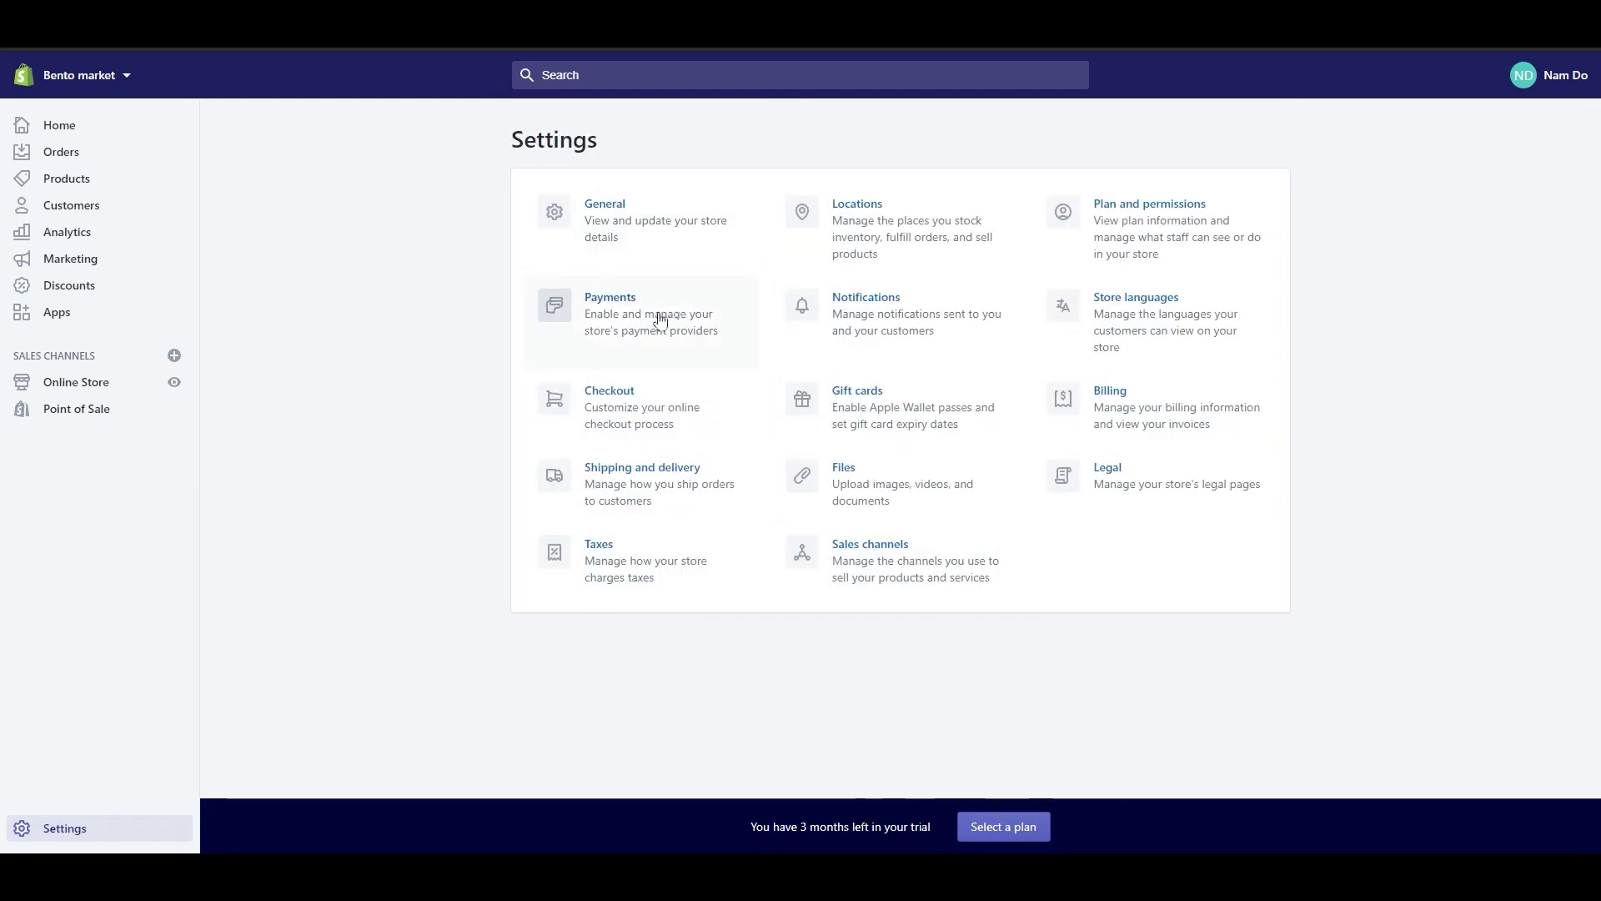
Step: View the Payments settings and the Shopify Payments account setup form
click(615, 302)
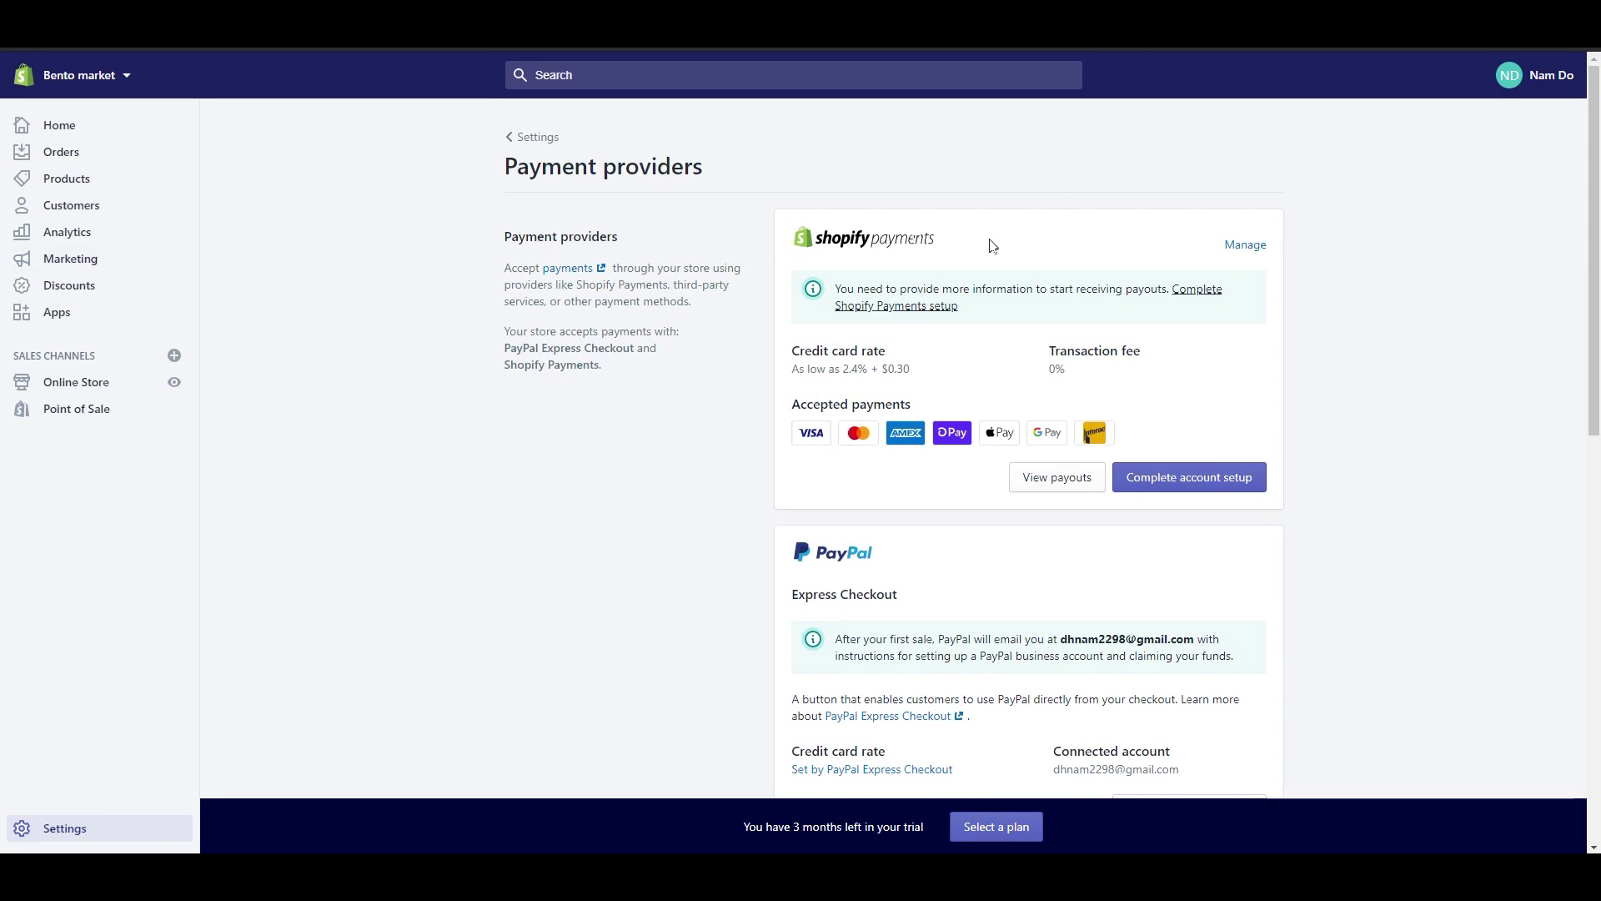
scroll(1332, 457, down, 5)
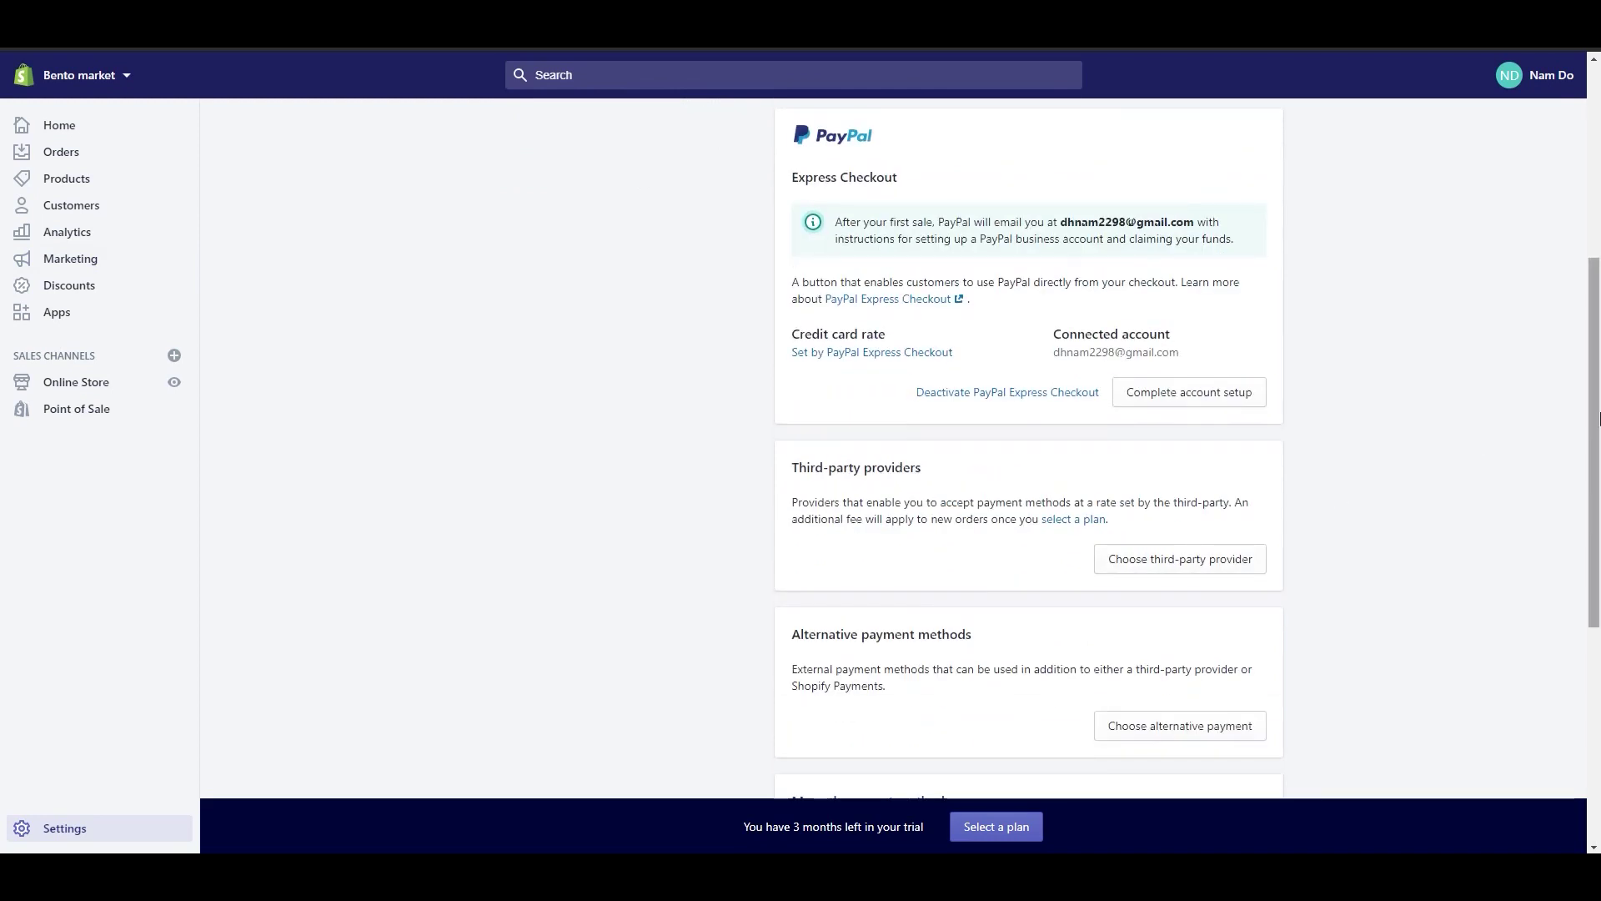
drag(1593, 398, 1593, 206)
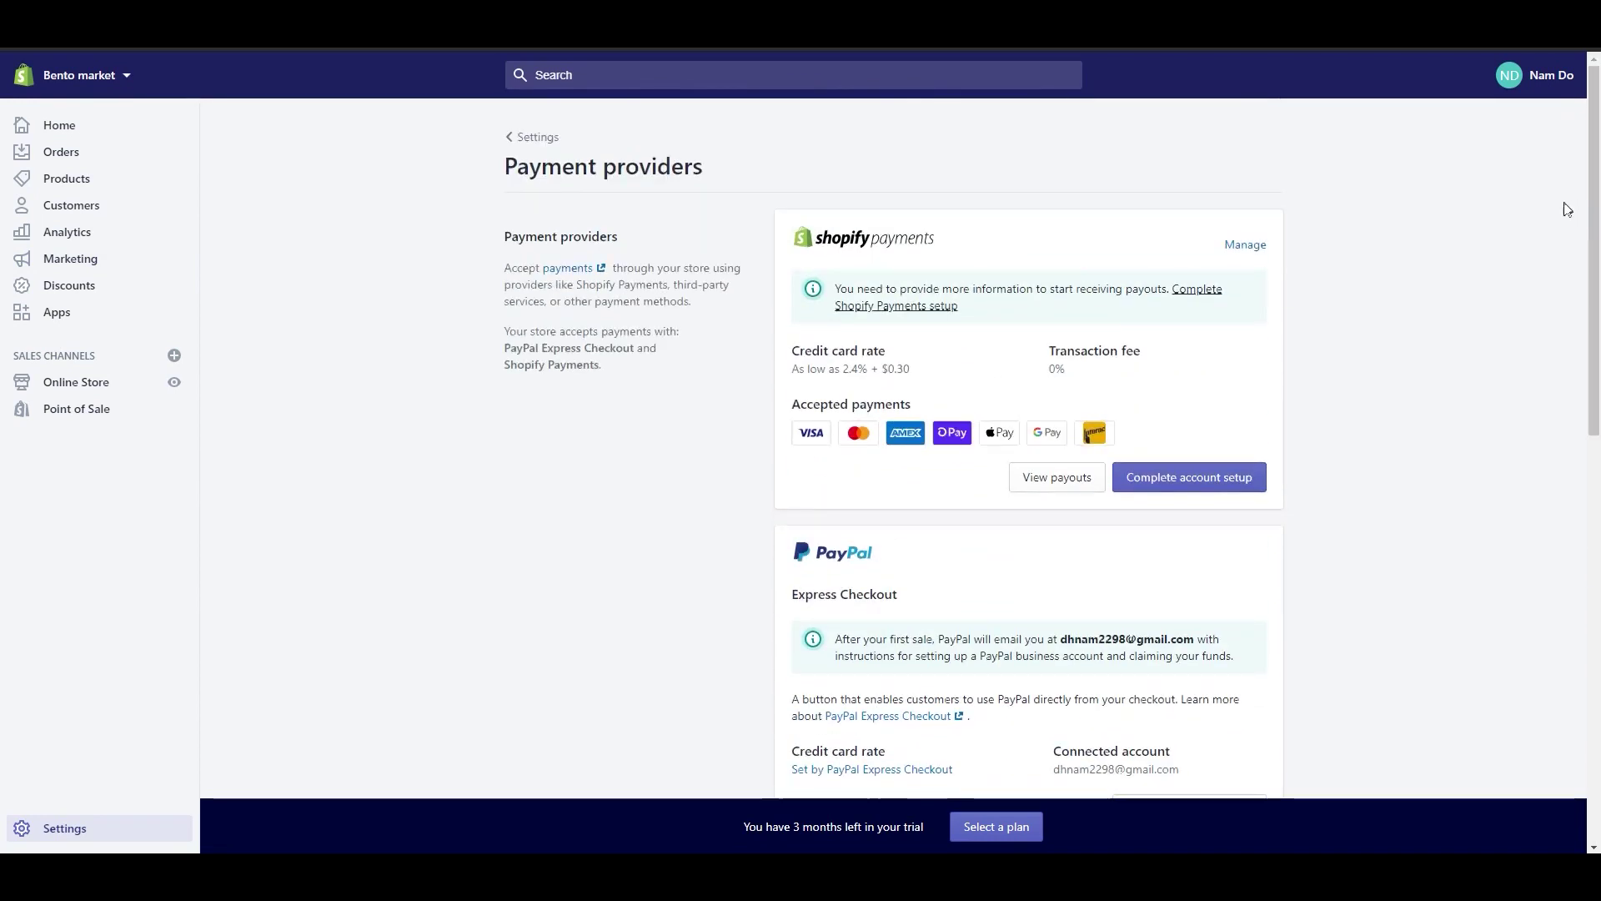
click(1174, 480)
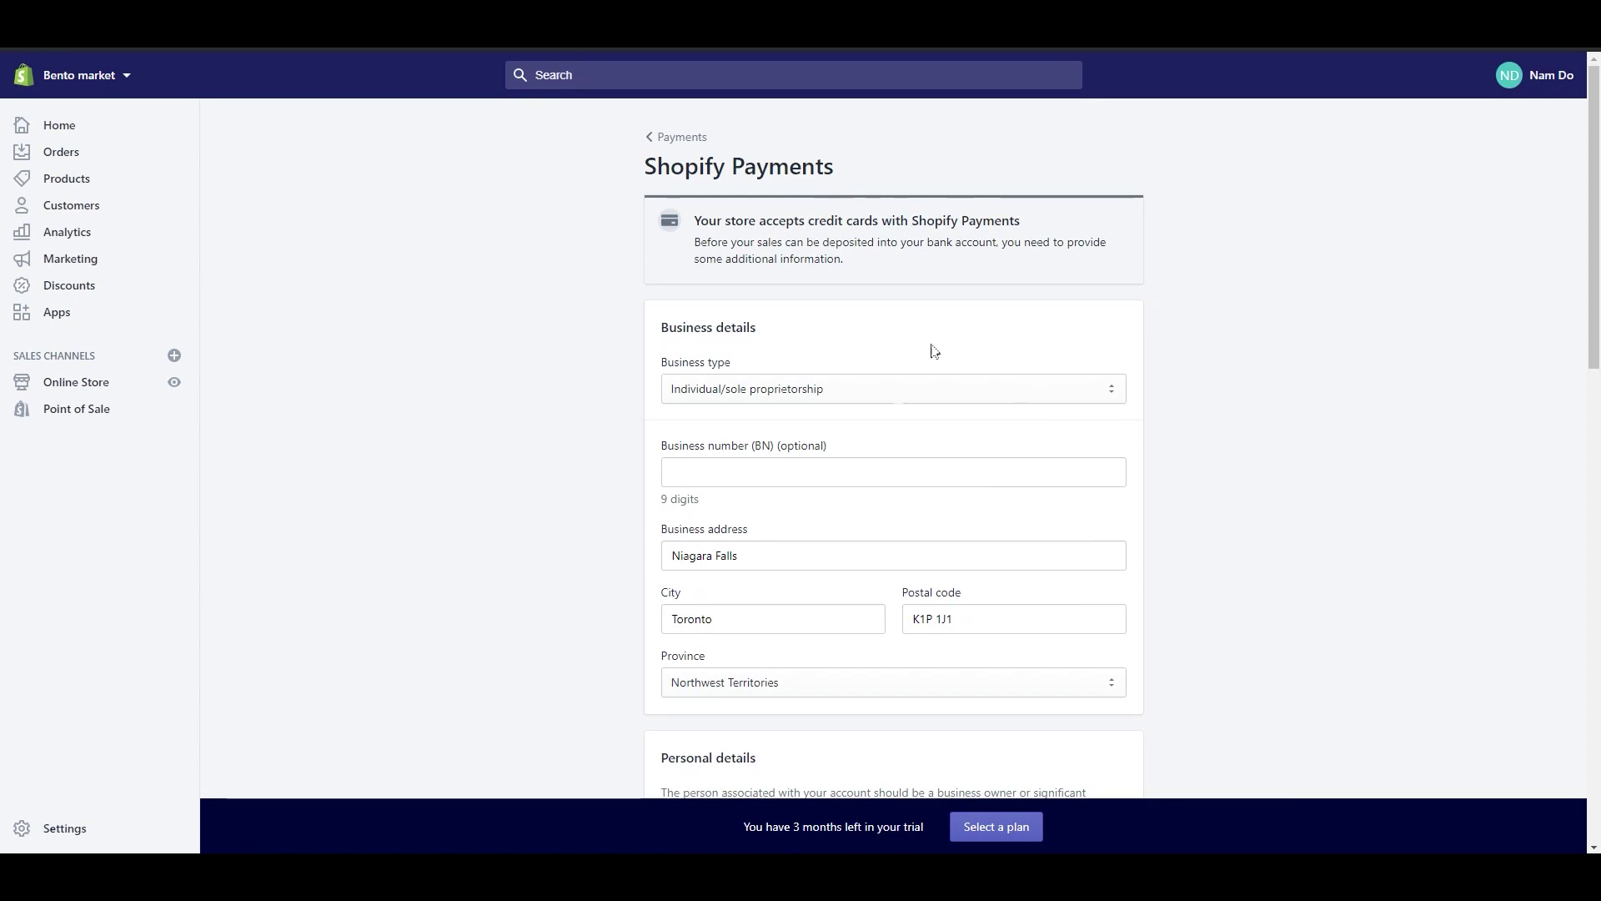
scroll(883, 433, down, 1)
scroll(918, 661, down, 2)
scroll(918, 665, down, 1)
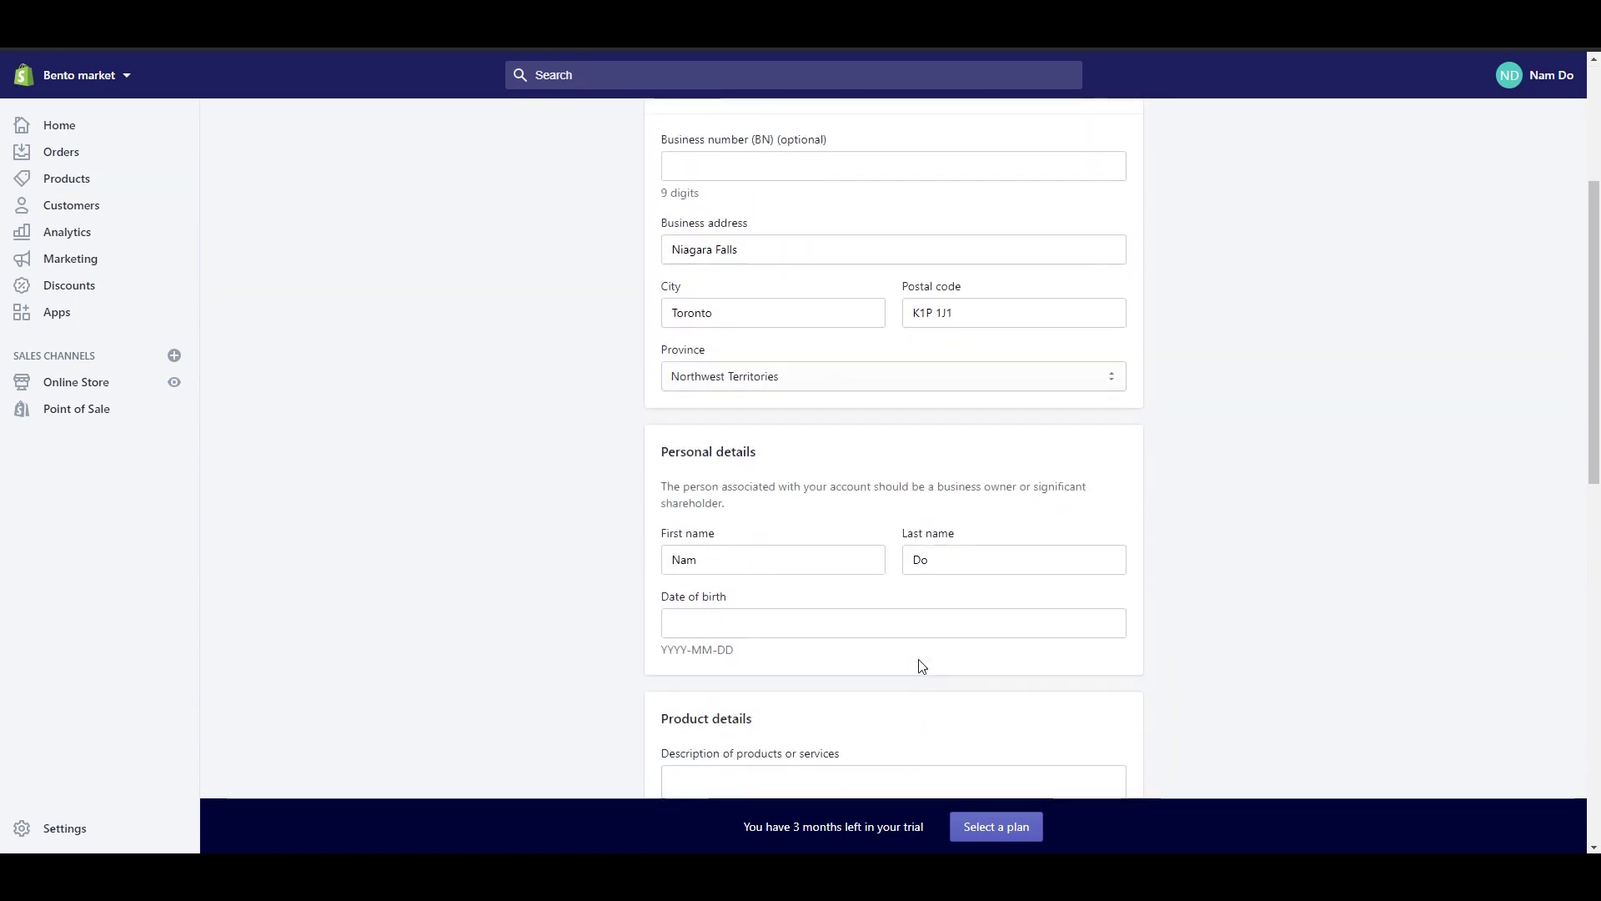
scroll(919, 664, down, 3)
scroll(908, 692, down, 8)
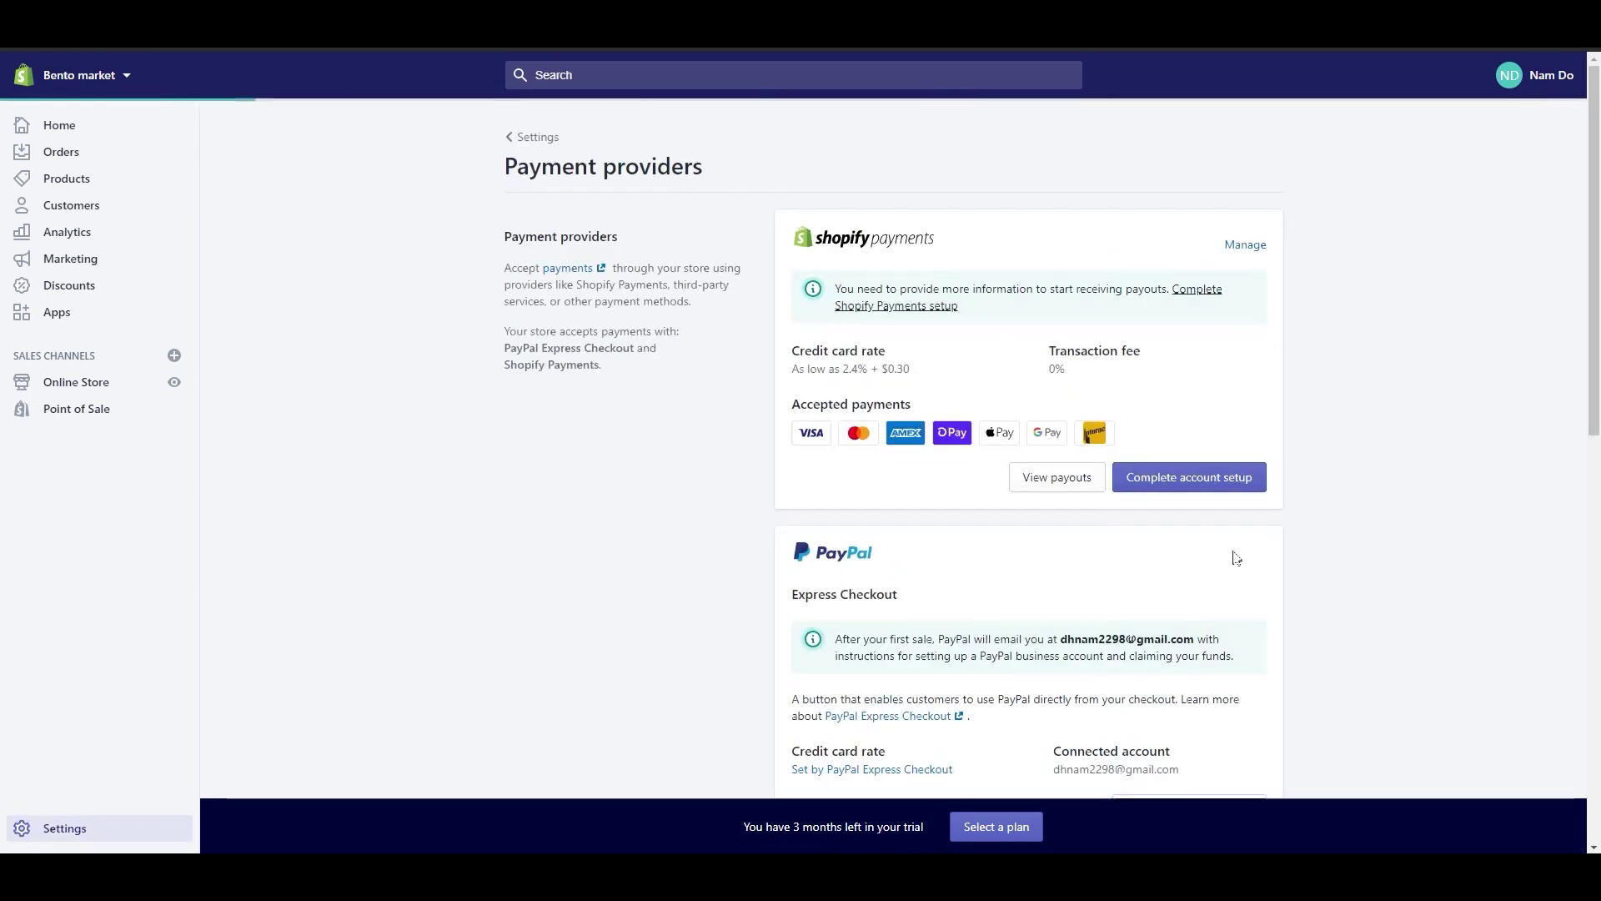
Step: Browse the list of available third-party payment providers
scroll(1272, 668, down, 6)
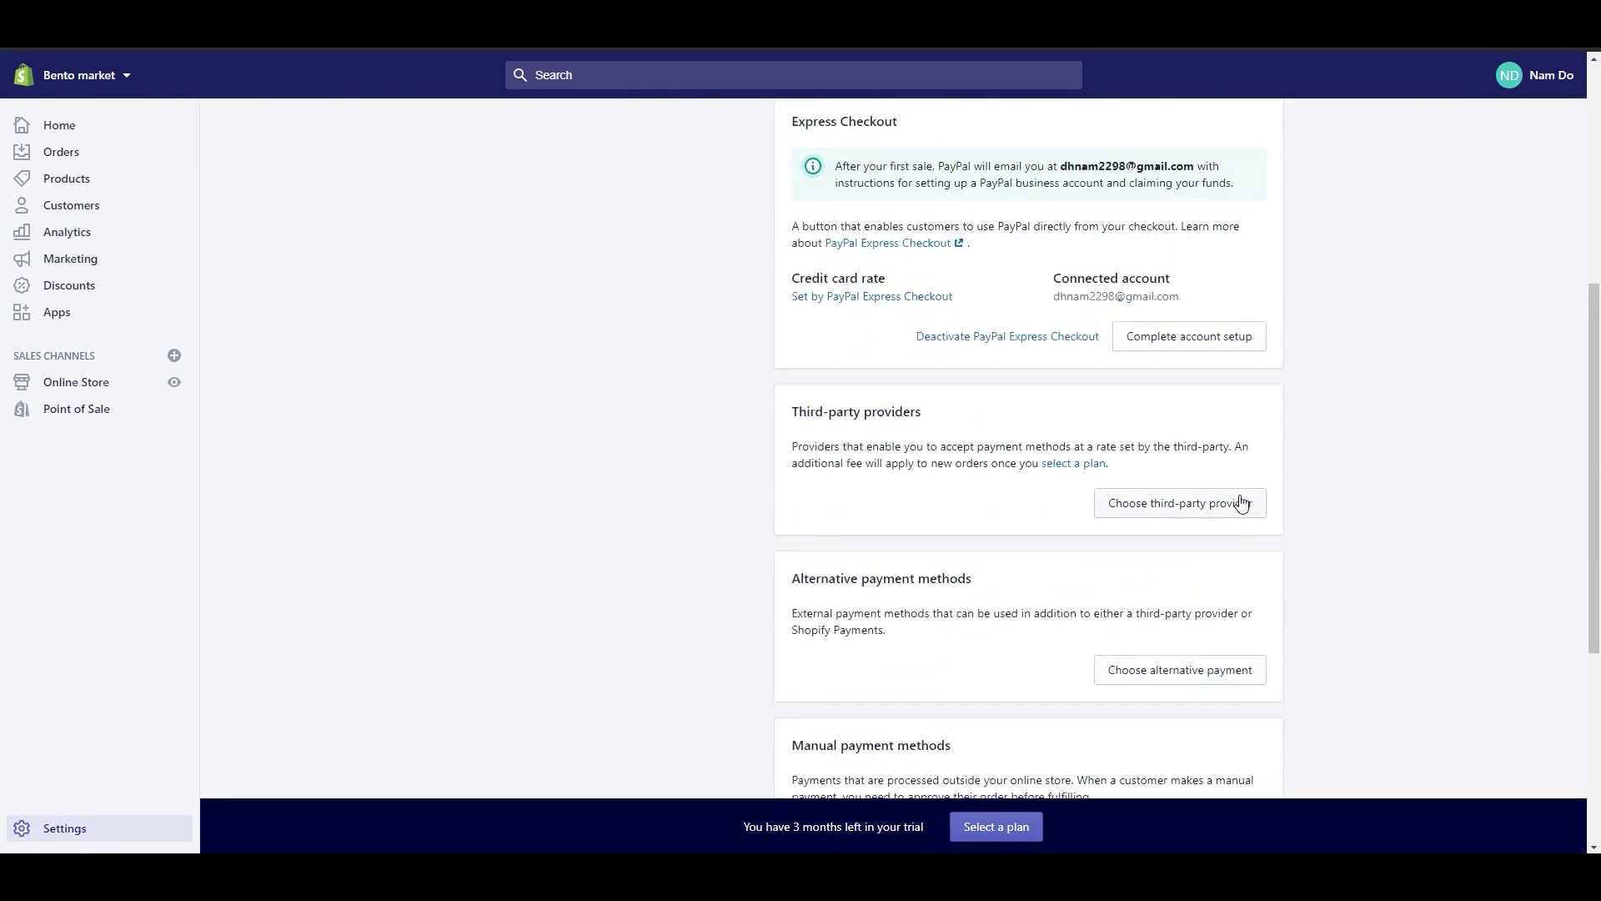
click(1241, 503)
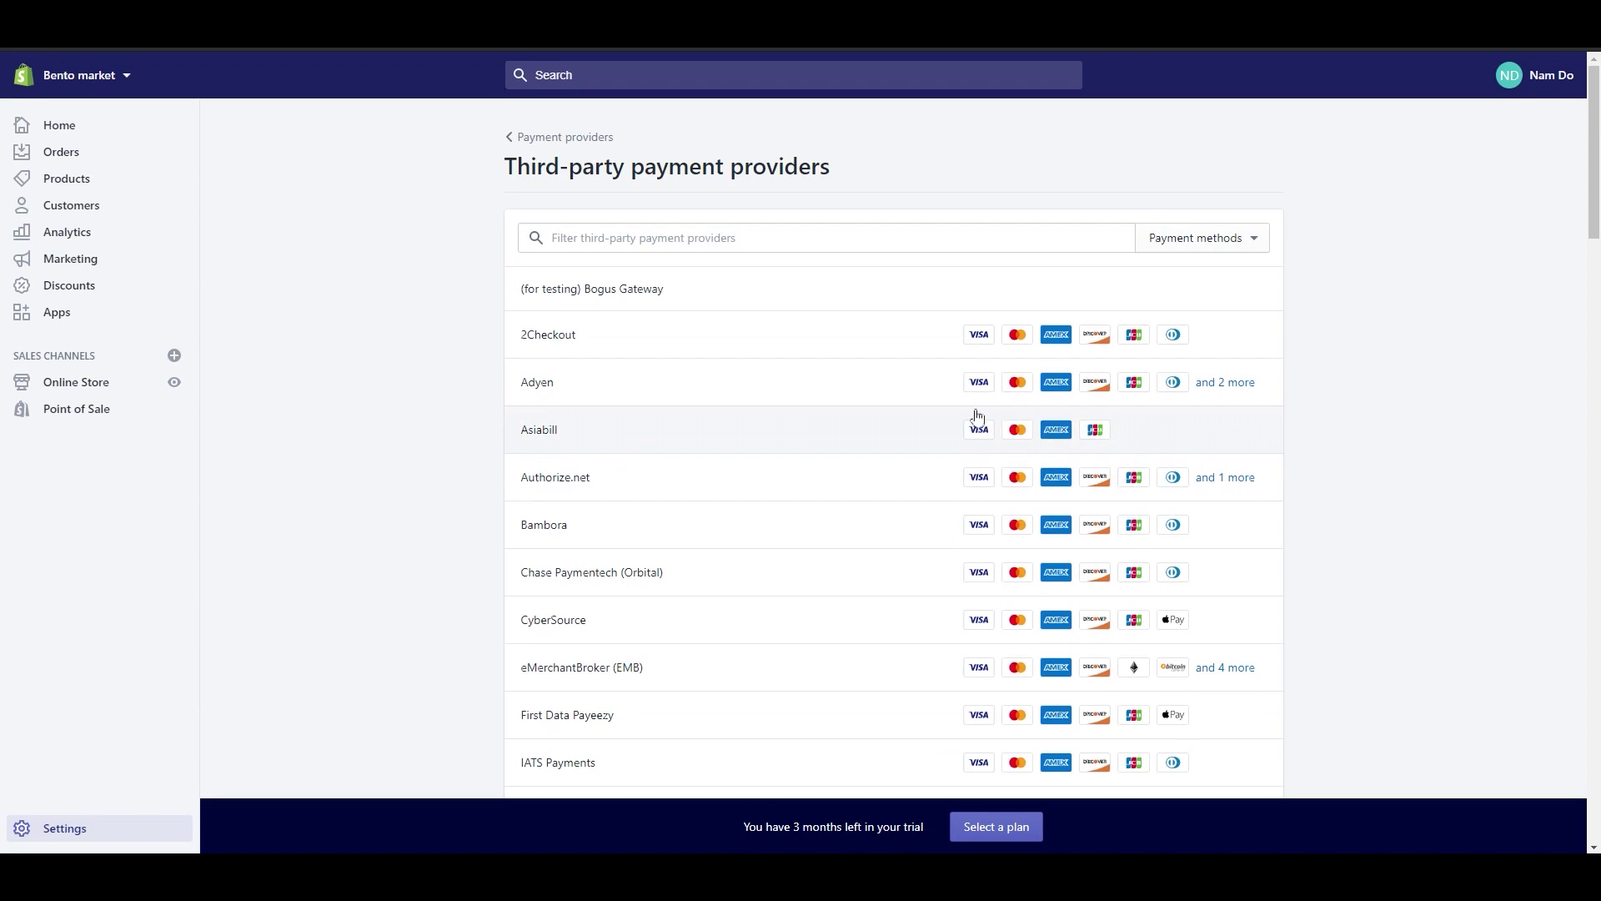
scroll(438, 572, down, 2)
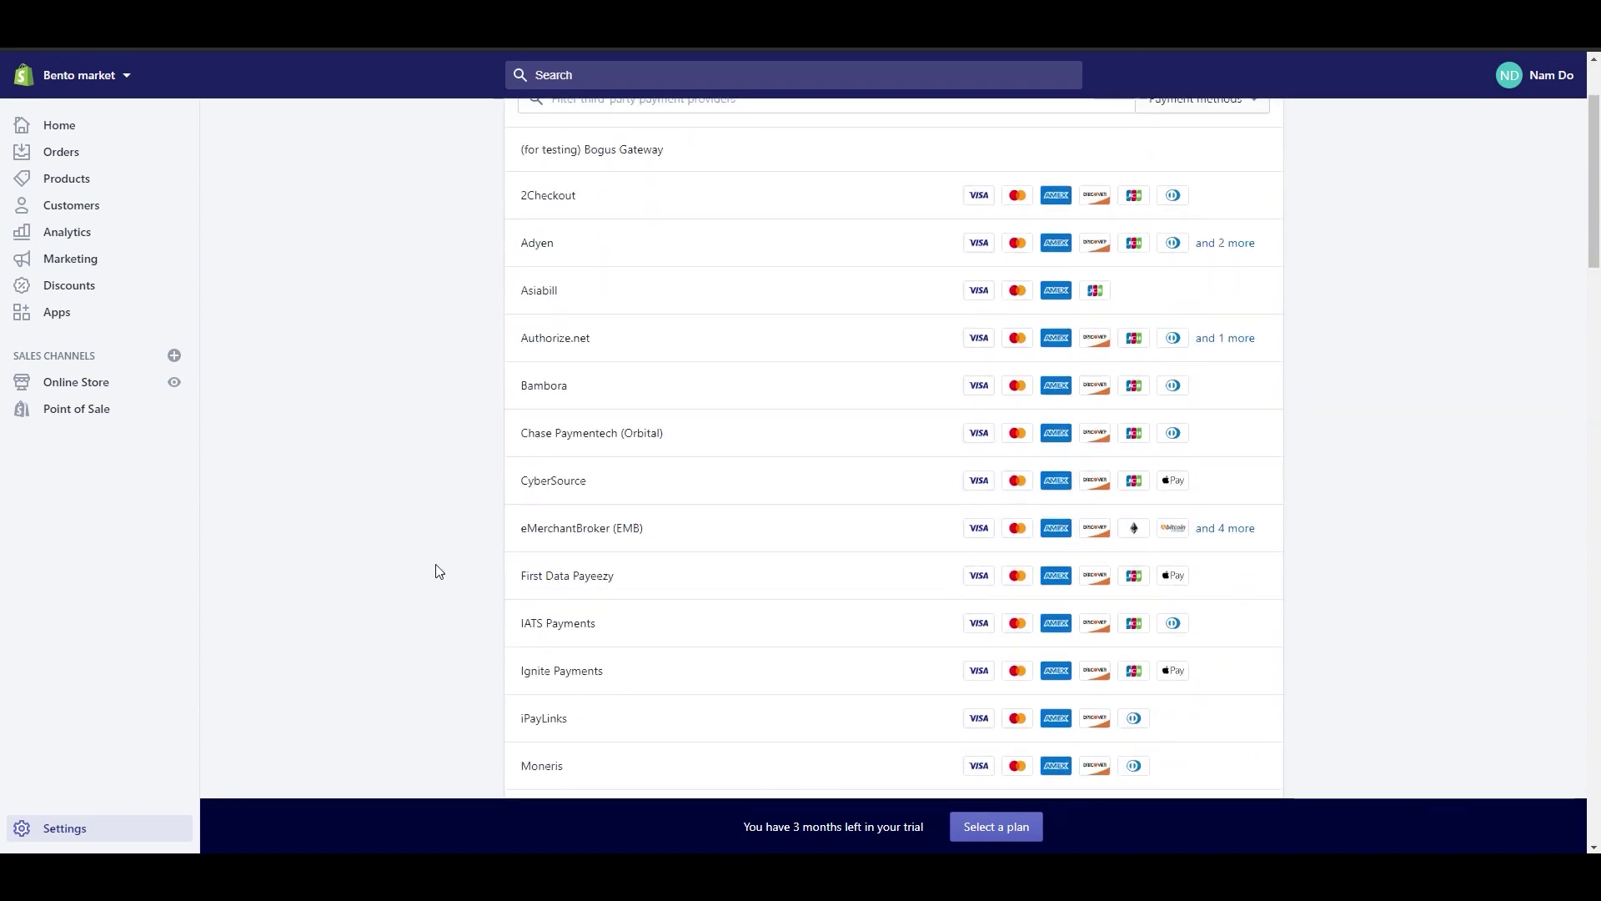
scroll(438, 571, down, 3)
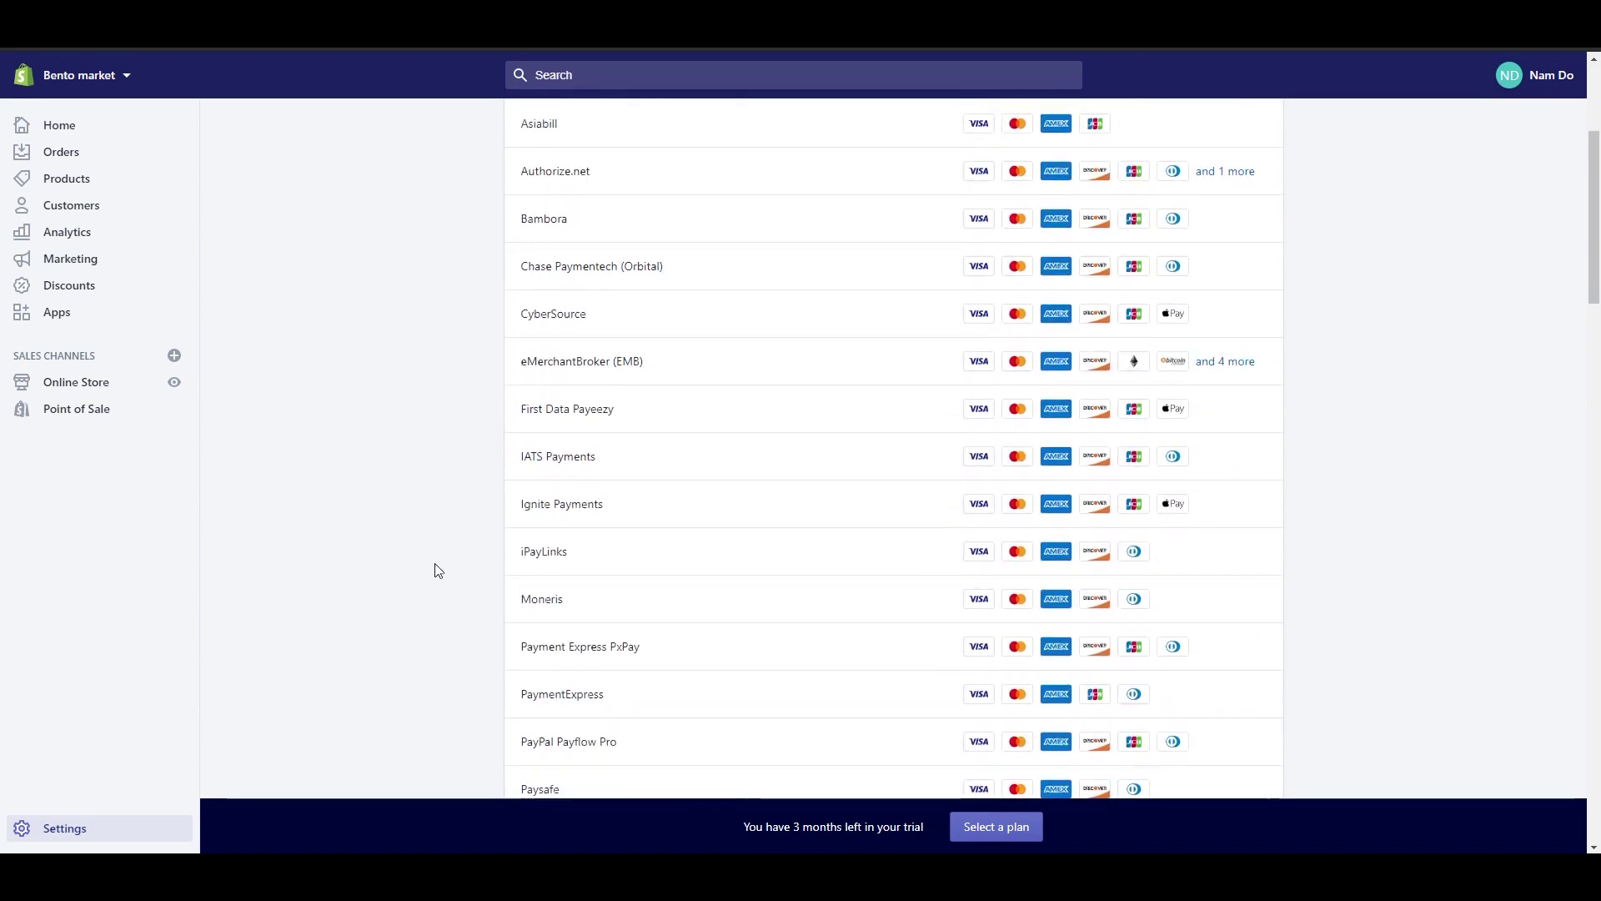
scroll(435, 571, down, 3)
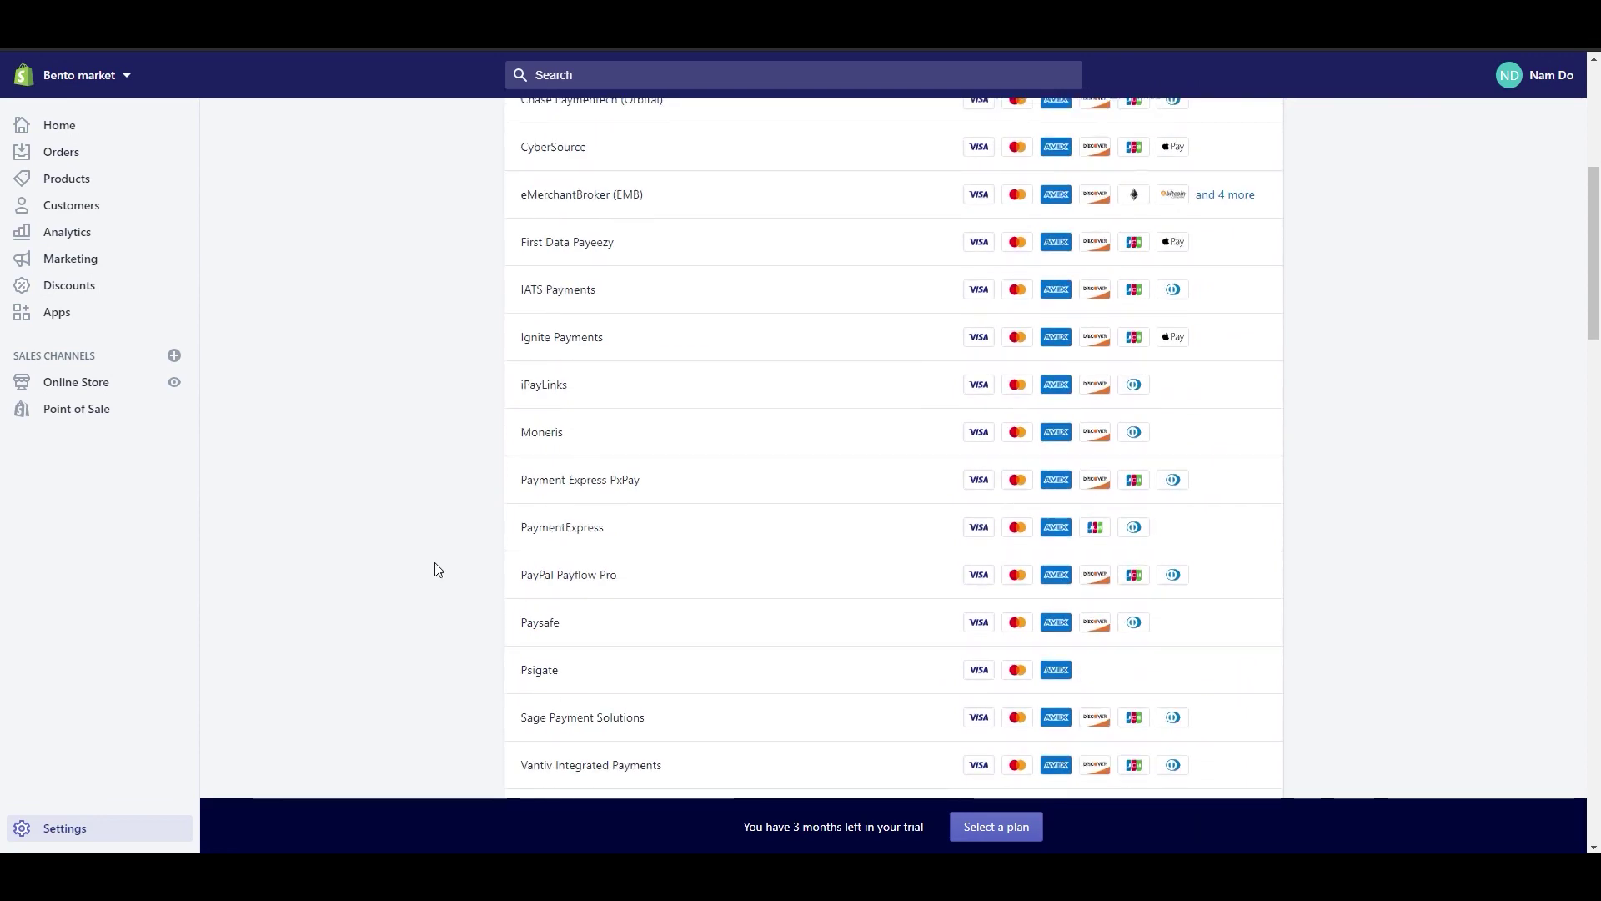
scroll(434, 571, down, 2)
scroll(438, 556, down, 2)
scroll(440, 559, down, 1)
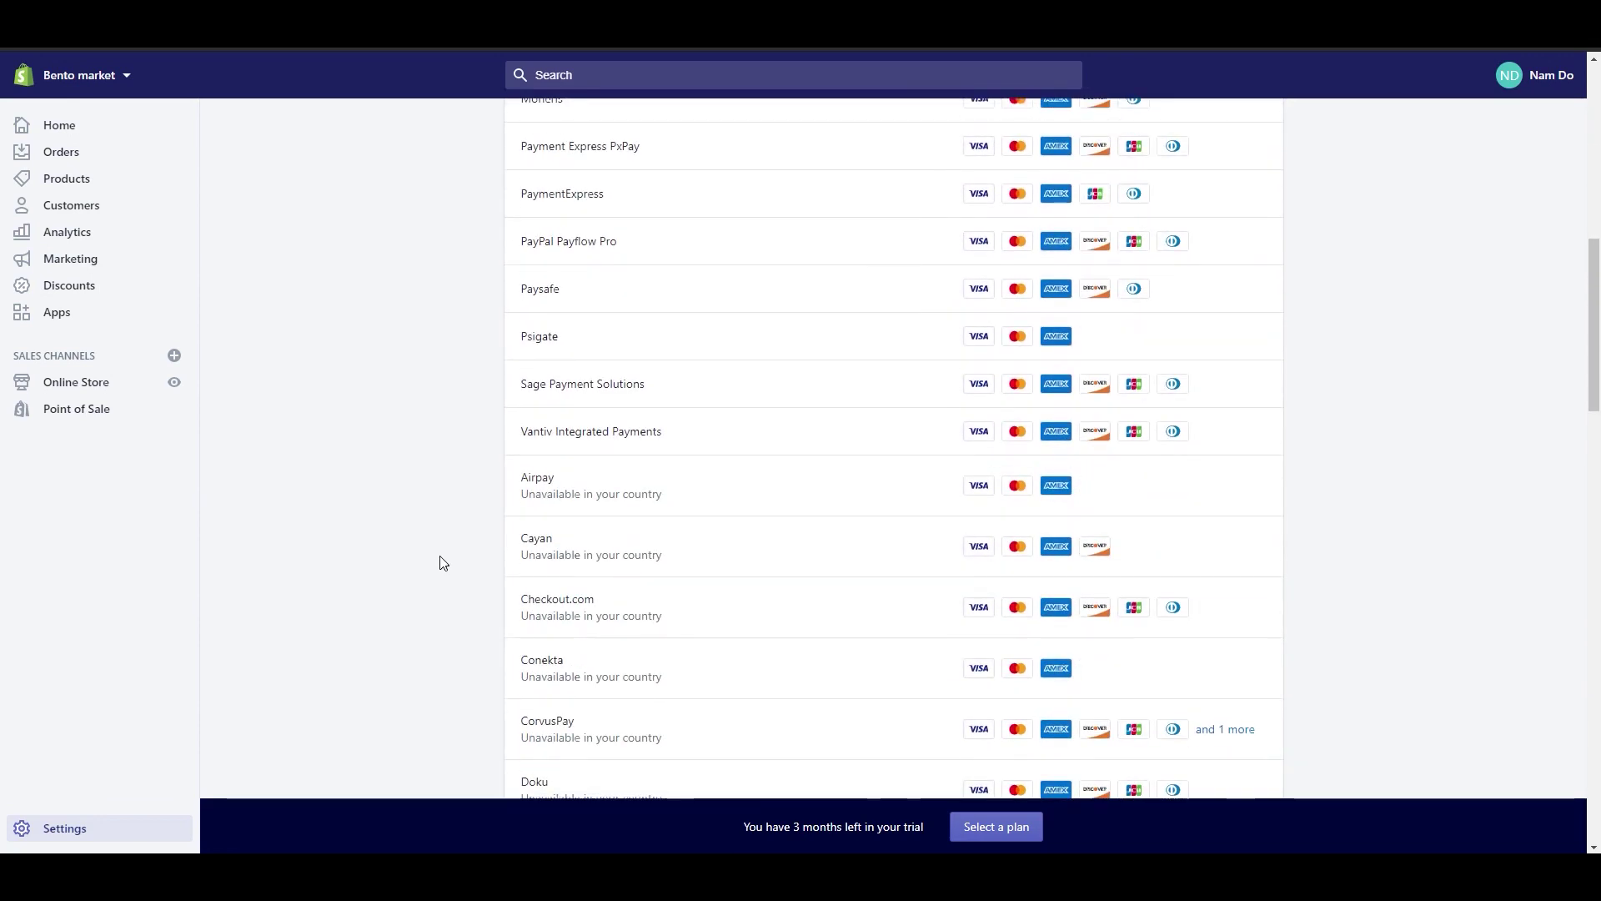
Step: Bring up the Checkout.com setup, reviewing its six accepted card types and activation section
click(560, 602)
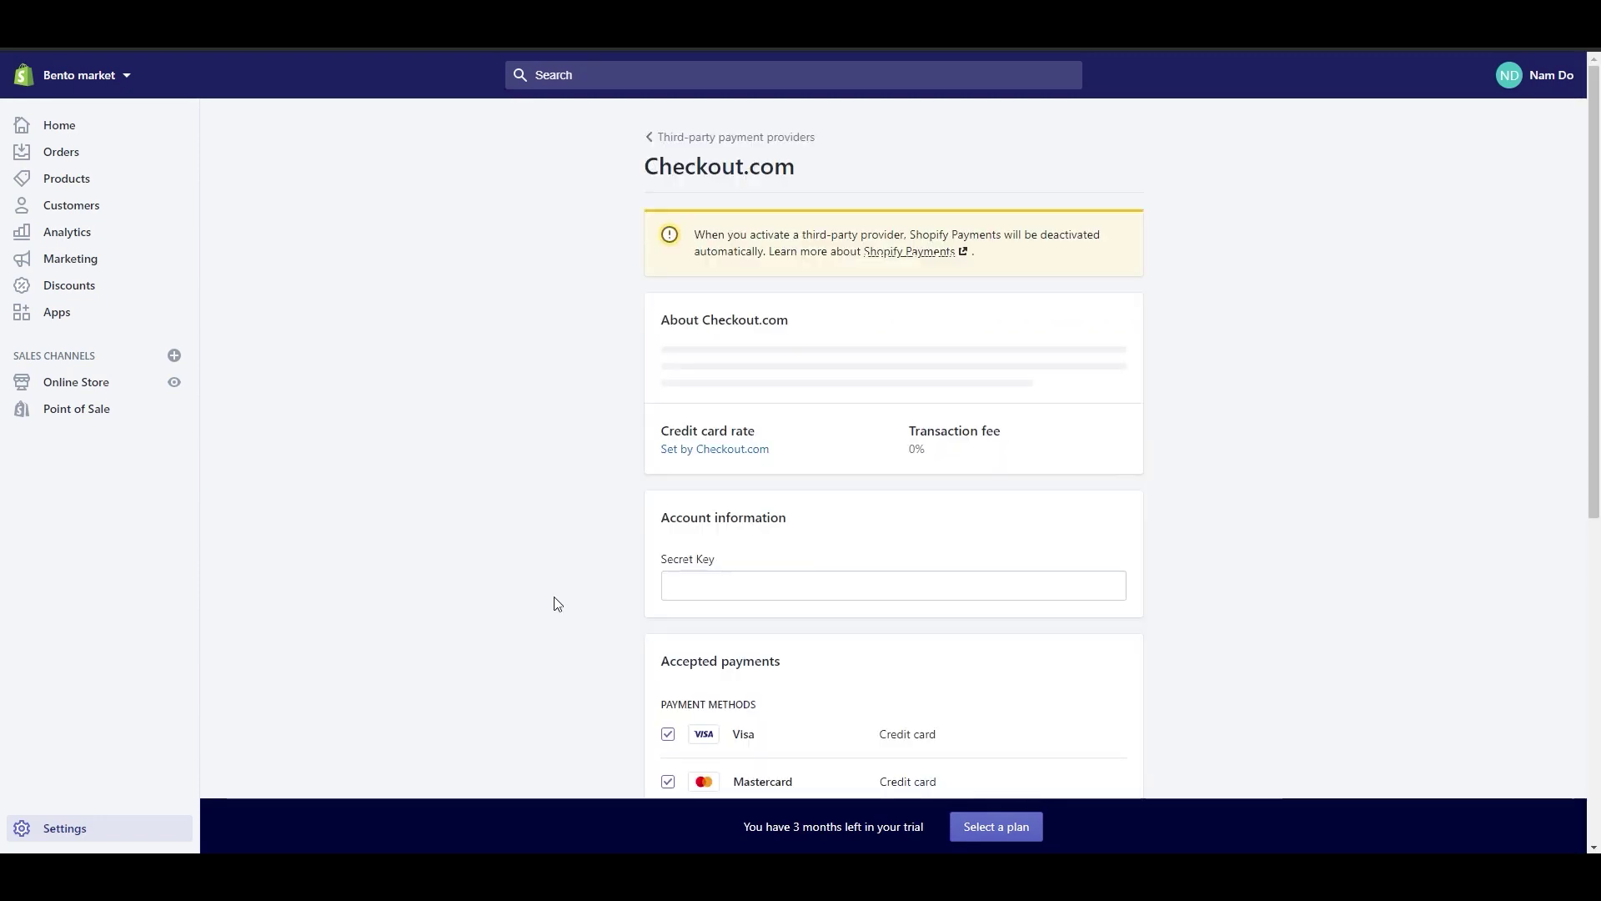
scroll(557, 603, down, 2)
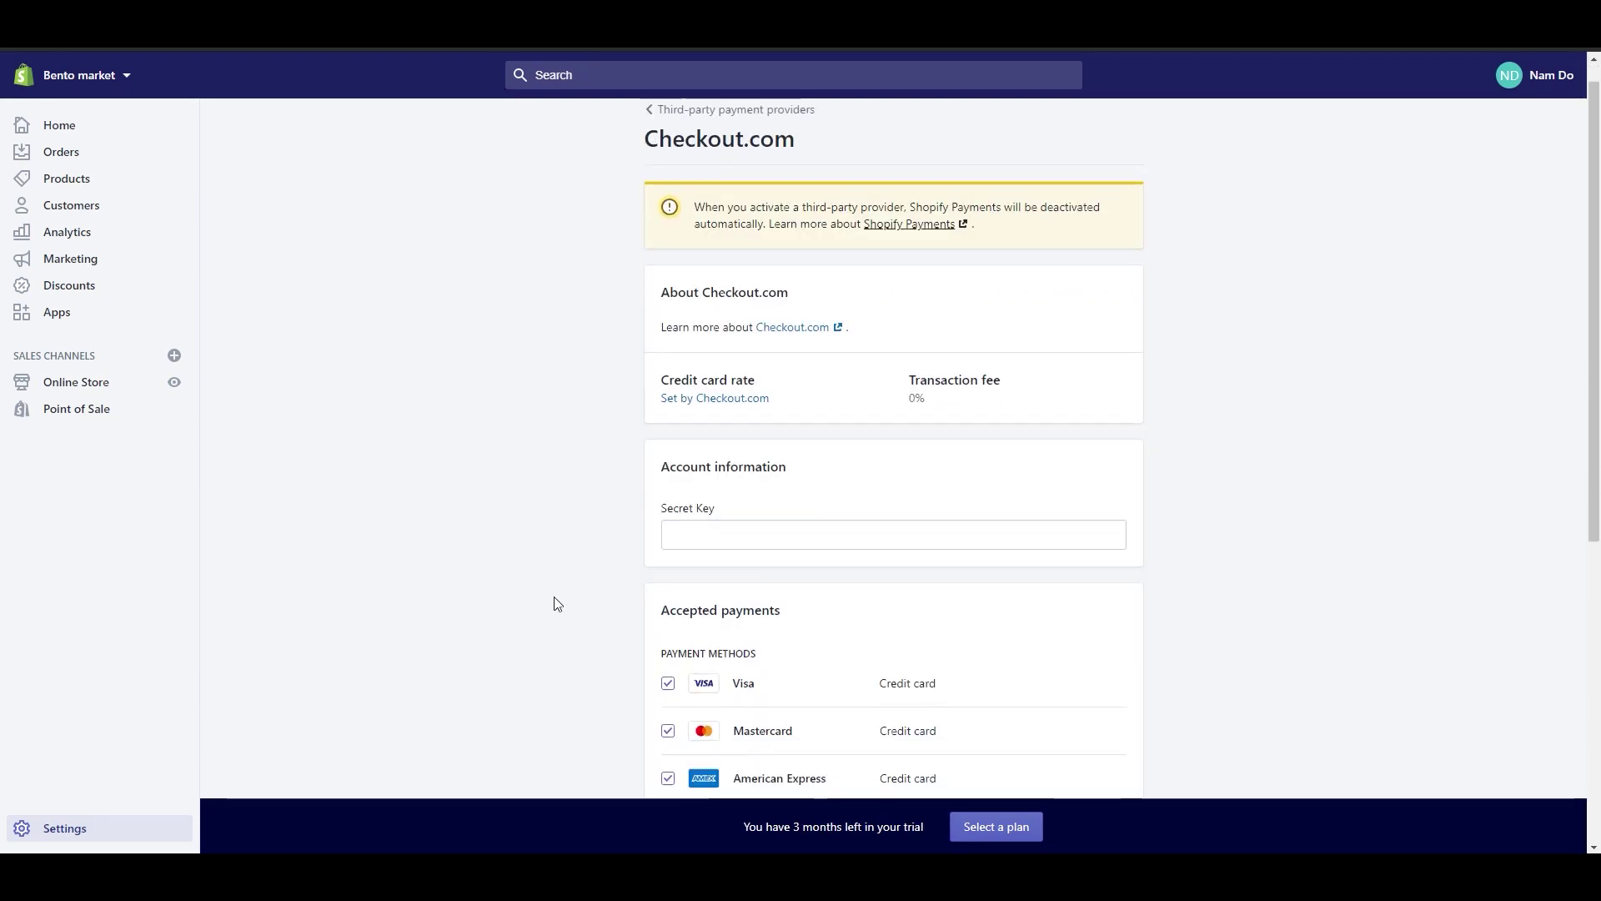
scroll(554, 597, down, 3)
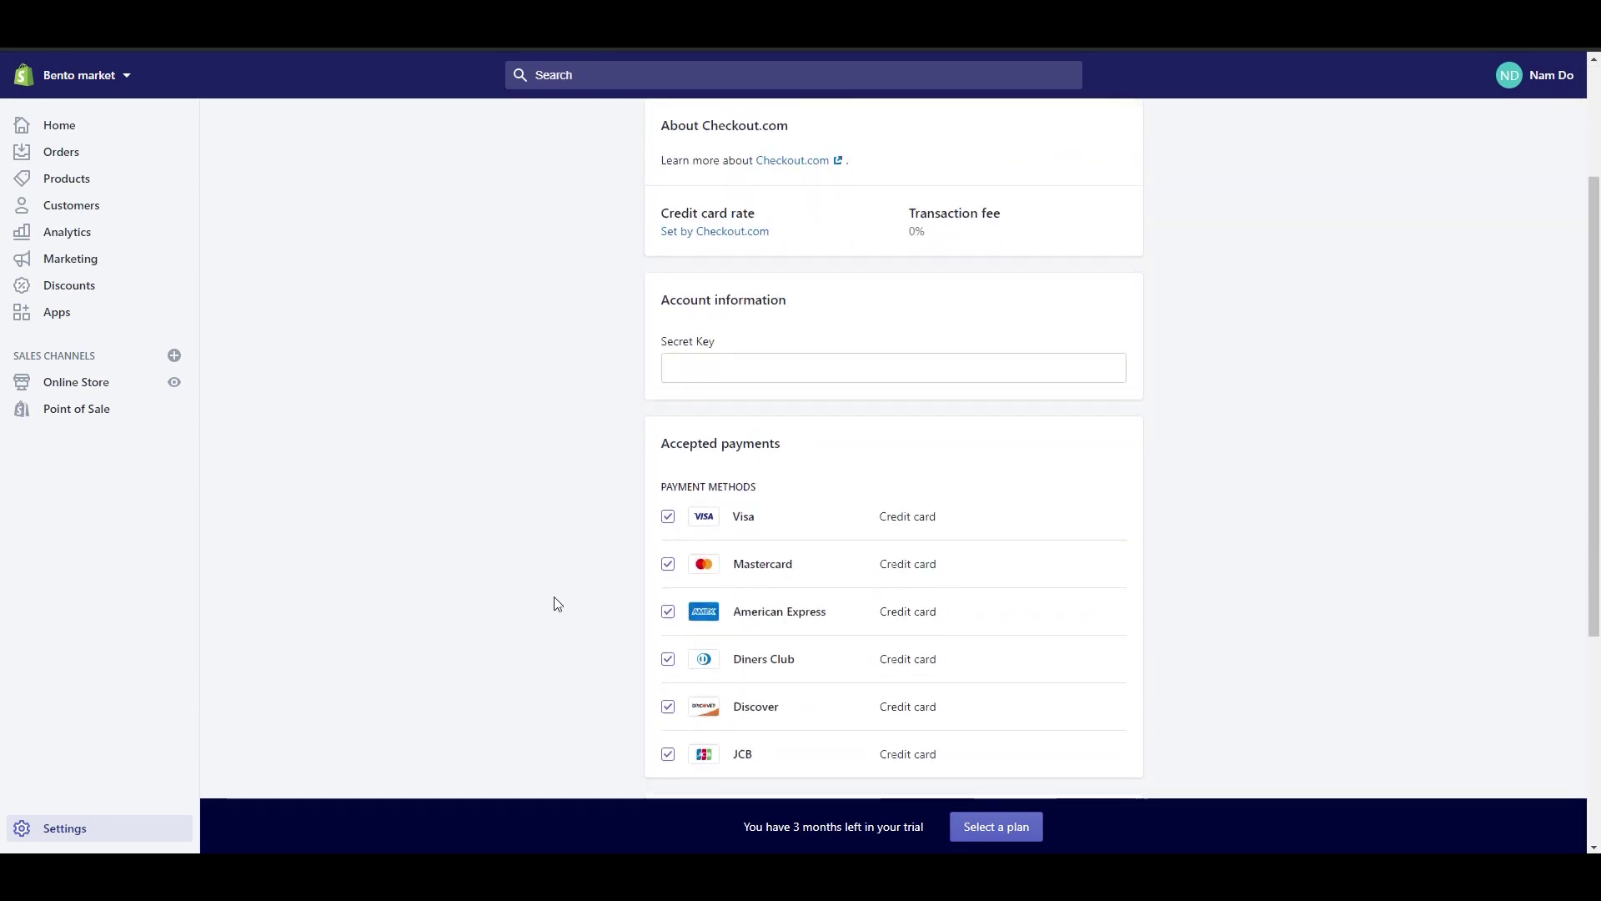
scroll(554, 598, down, 2)
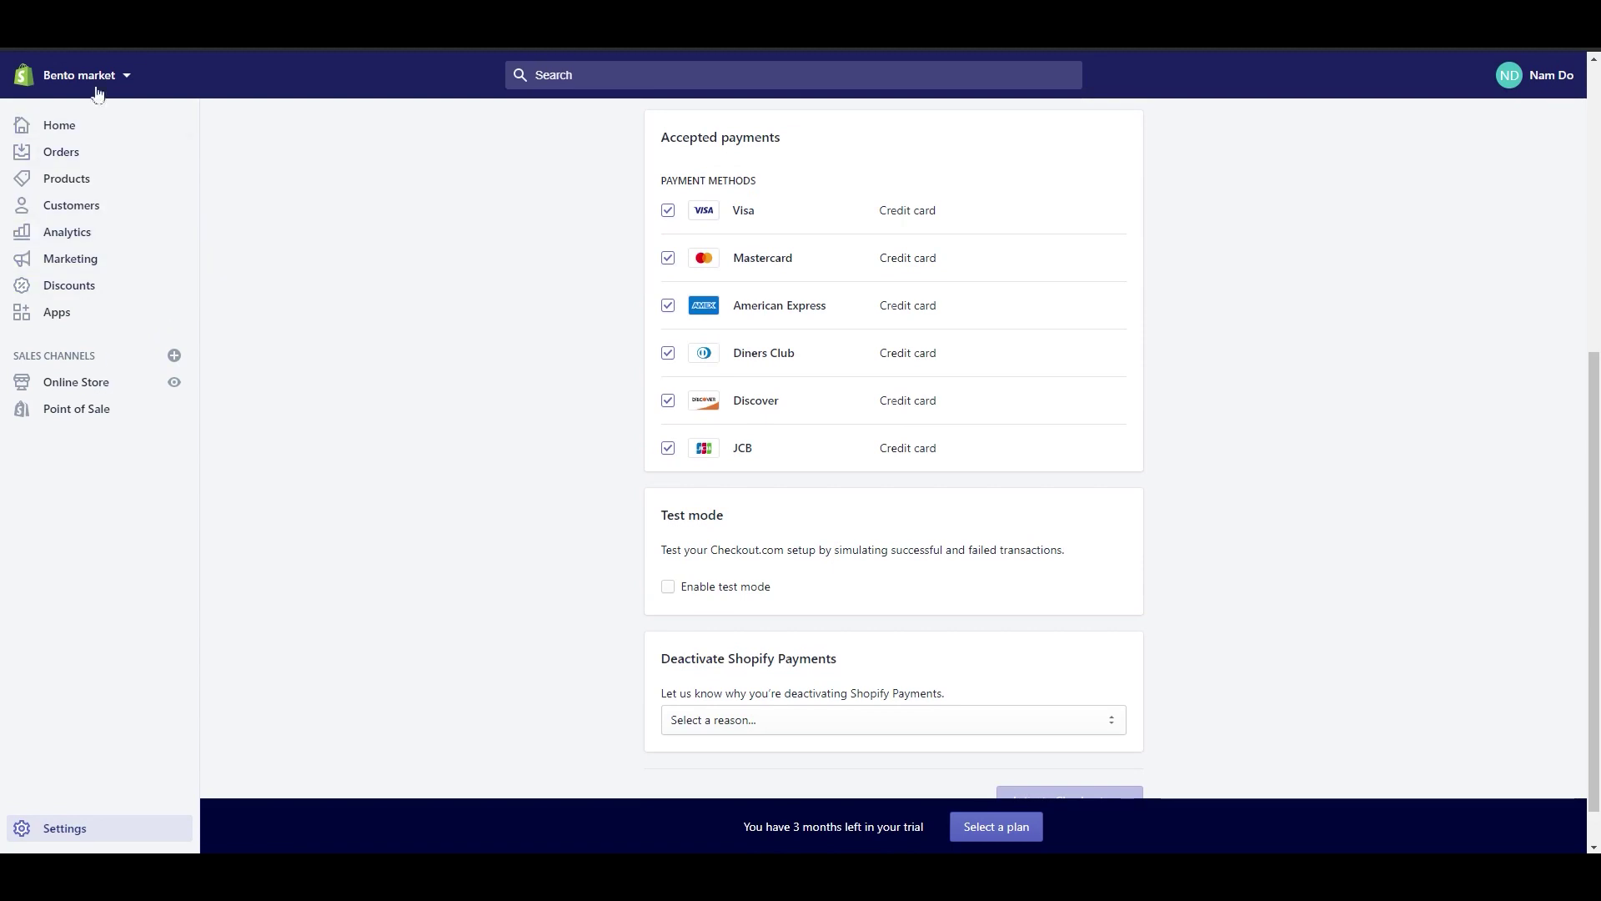
scroll(253, 497, down, 1)
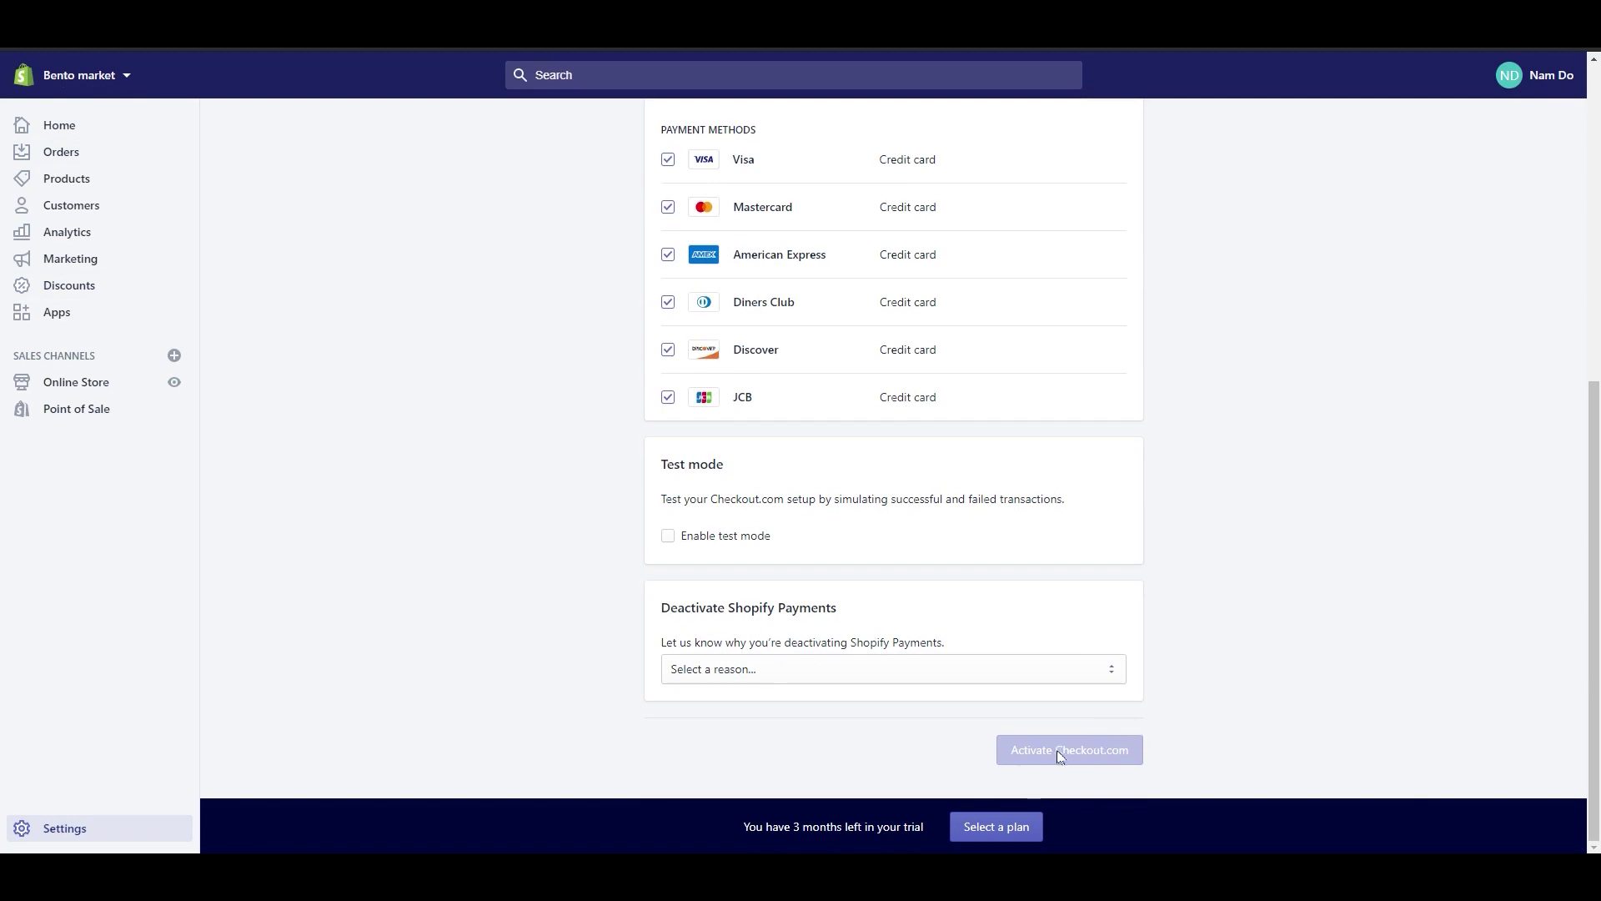
Step: Review the Taxes settings, confirming all three tax regions are not collecting
click(47, 824)
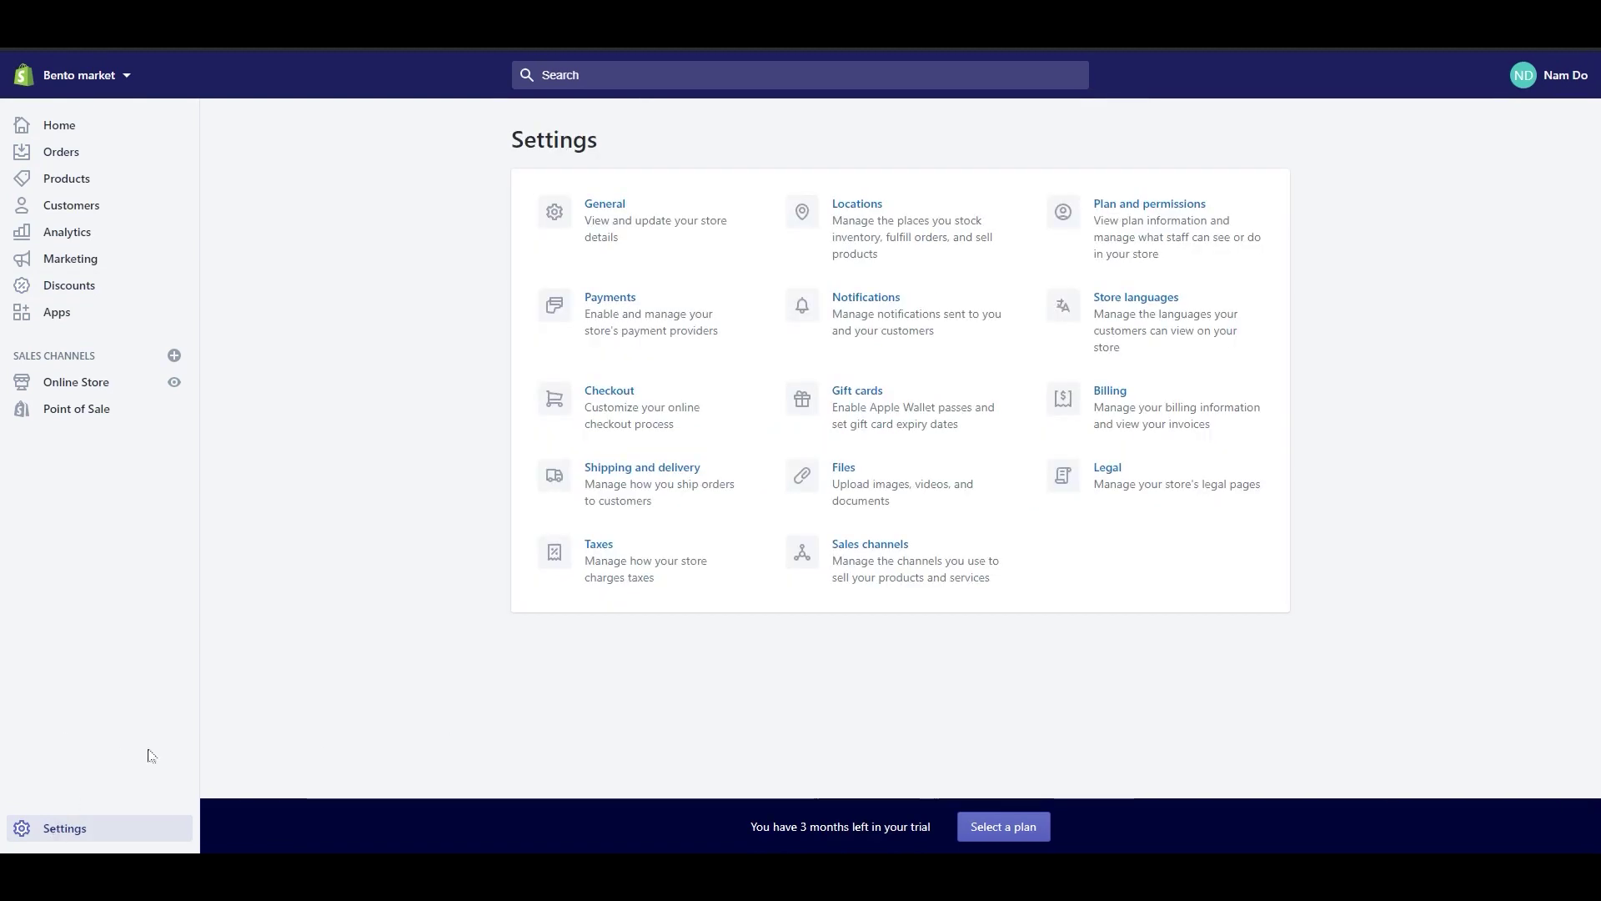
click(602, 546)
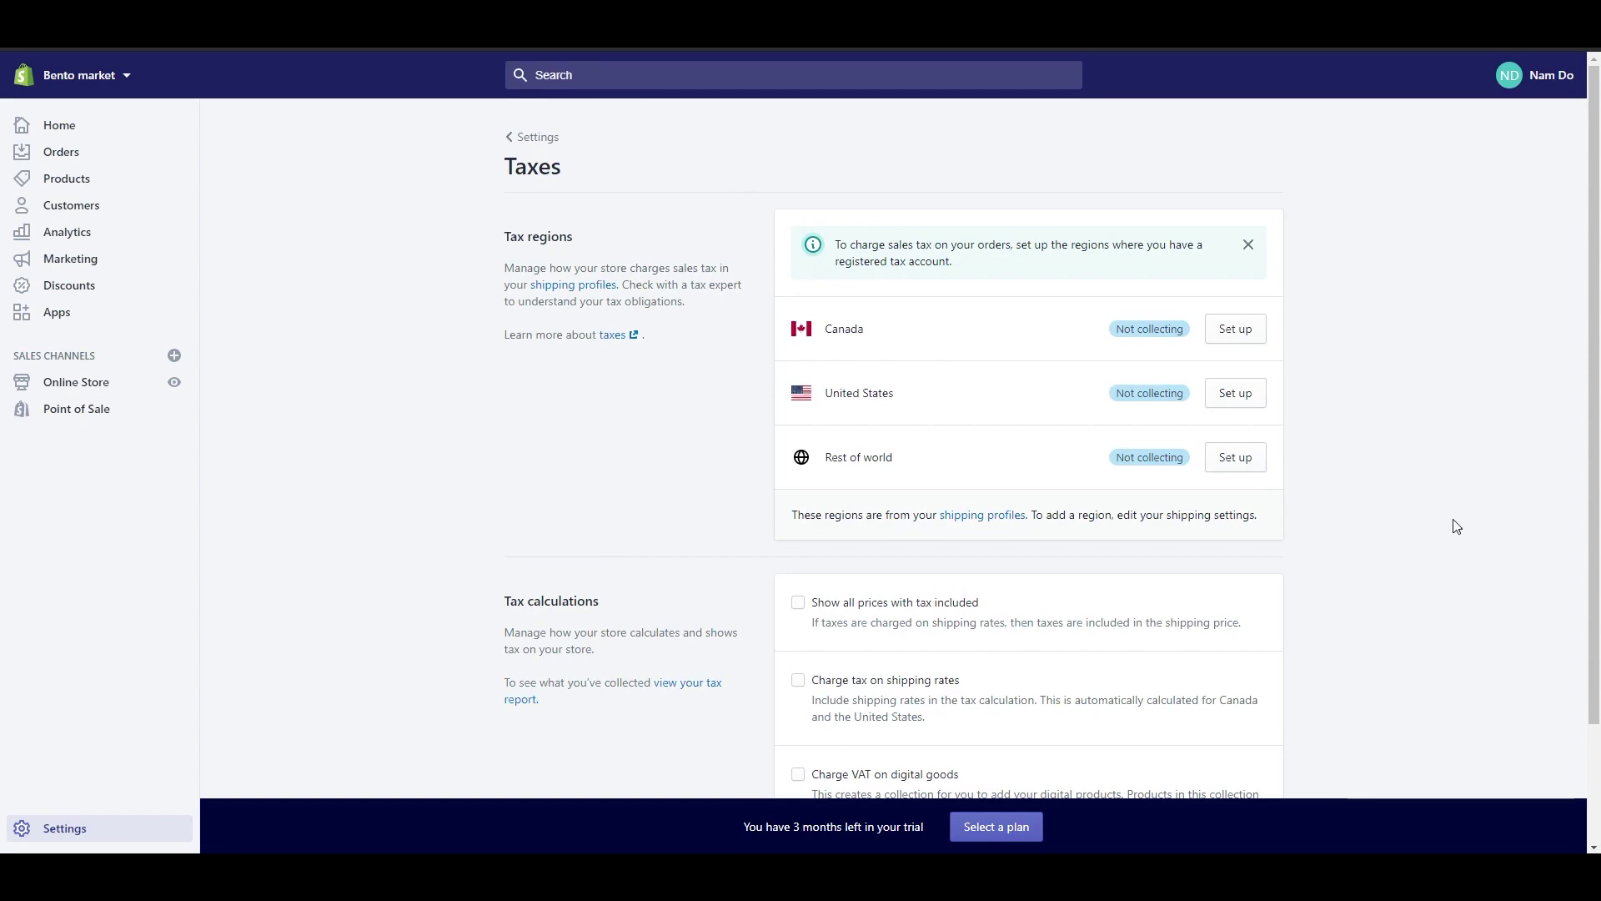
scroll(1452, 519, down, 2)
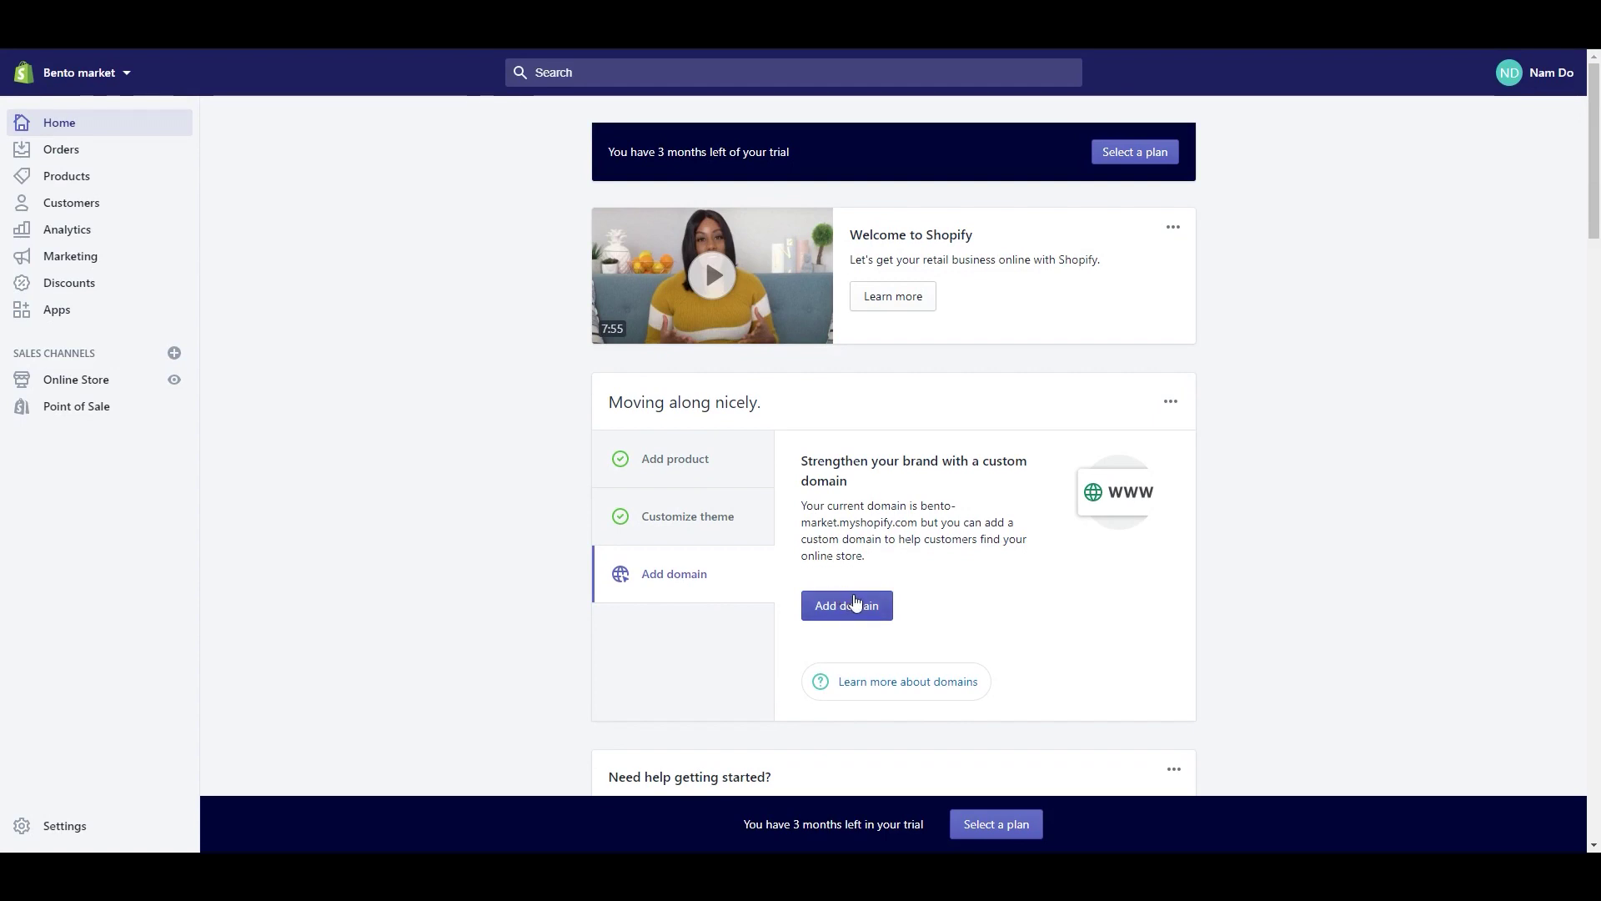
Step: Search for bentomarket.com as a new domain to buy, finding it unavailable
click(849, 603)
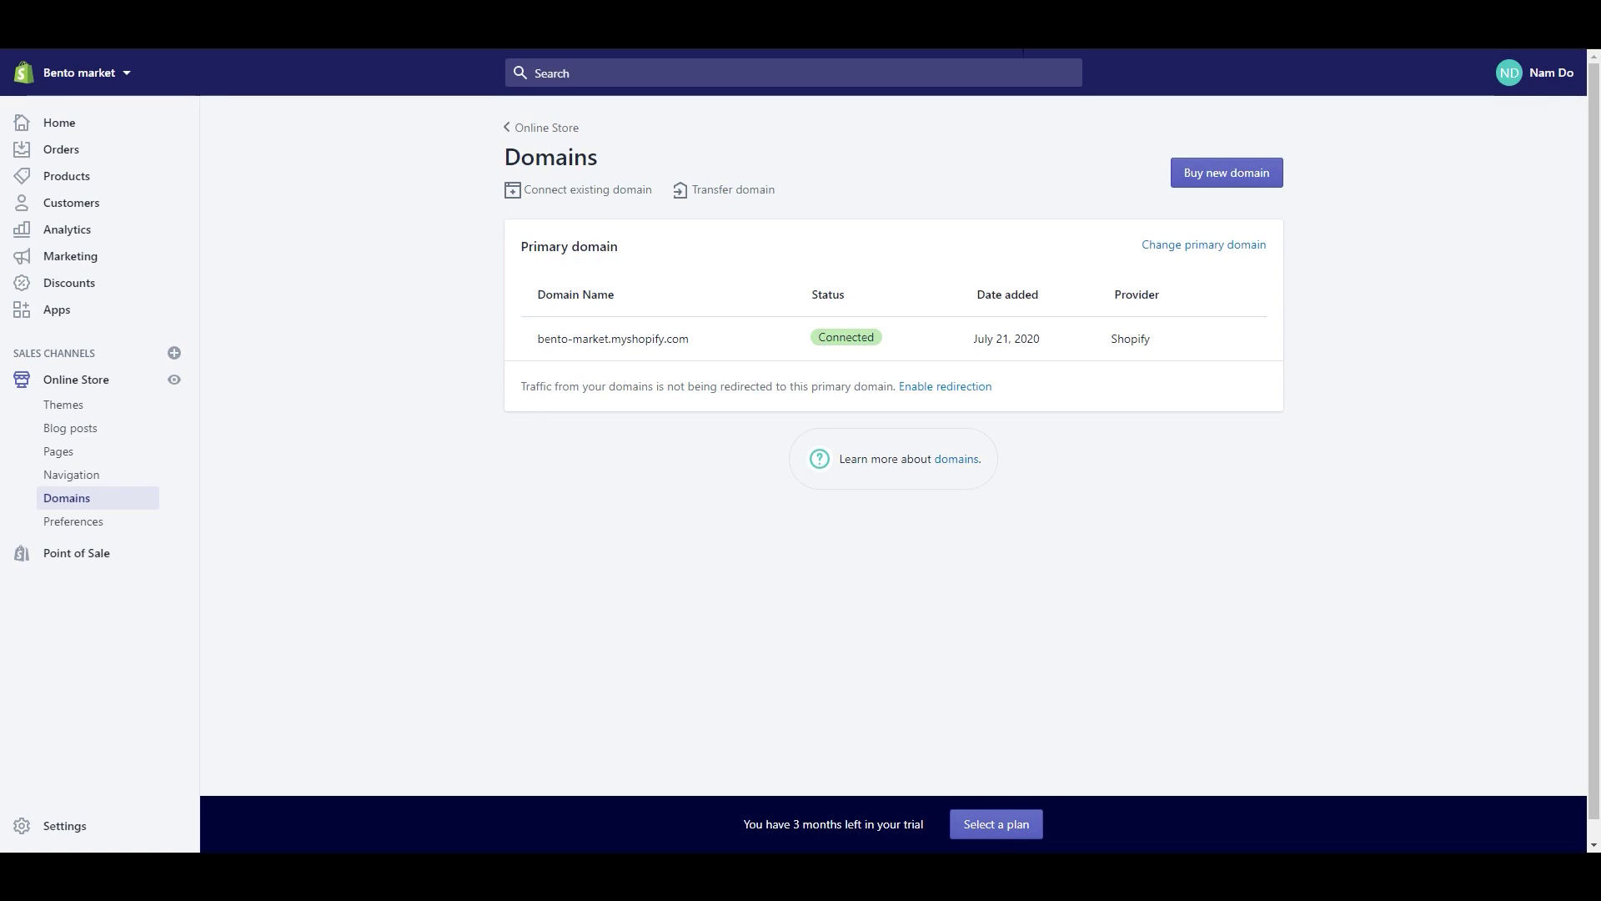
click(1213, 178)
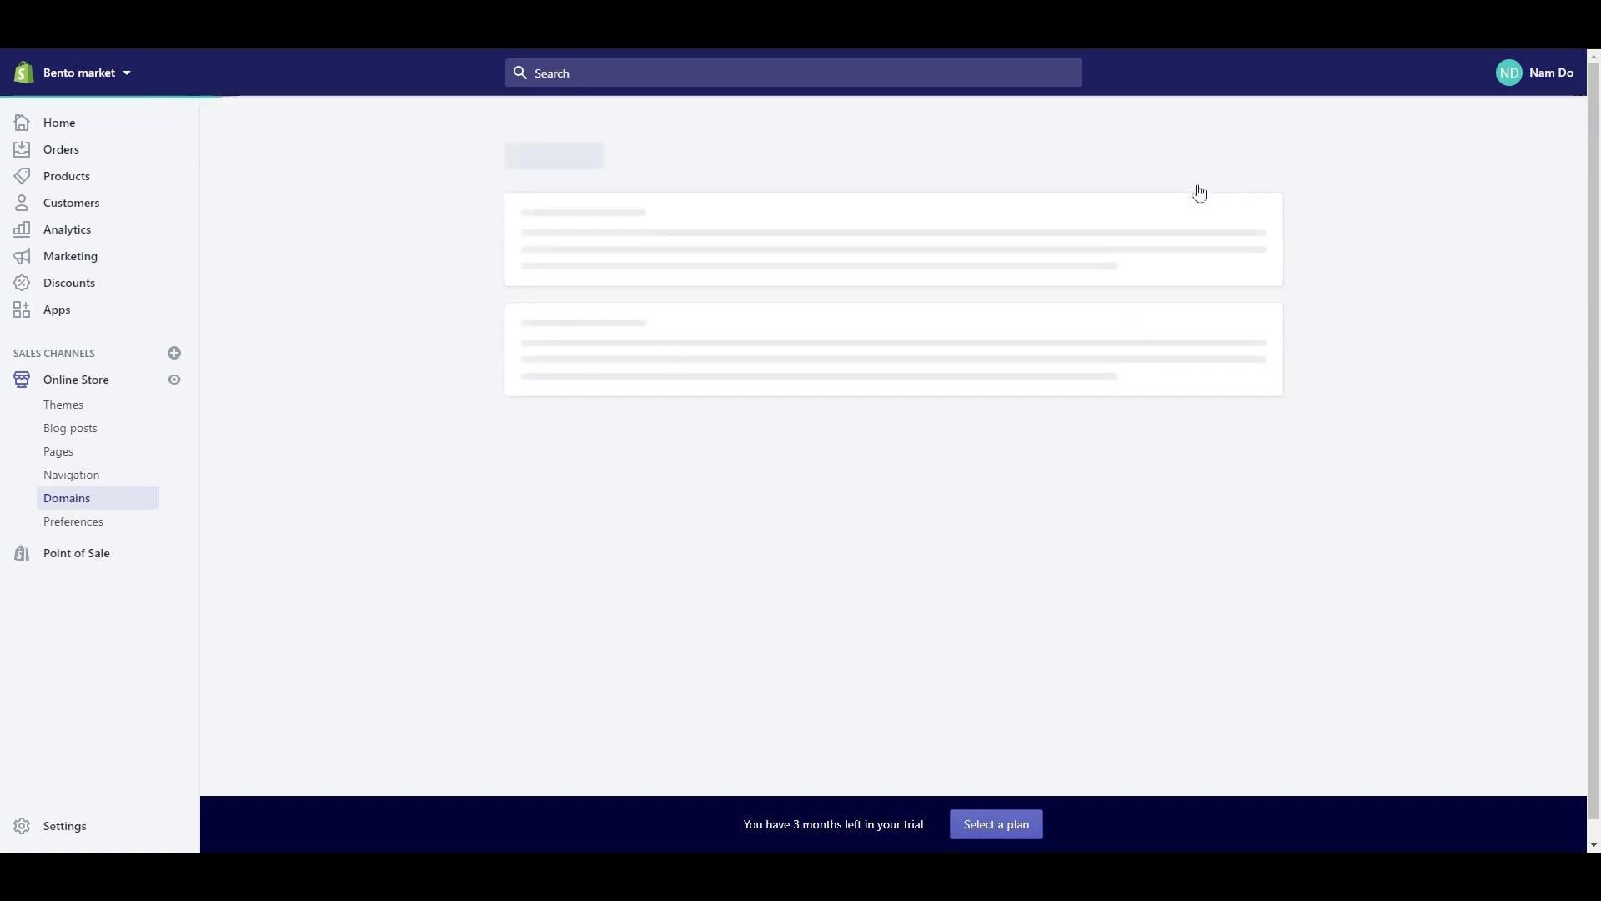
text(bent)
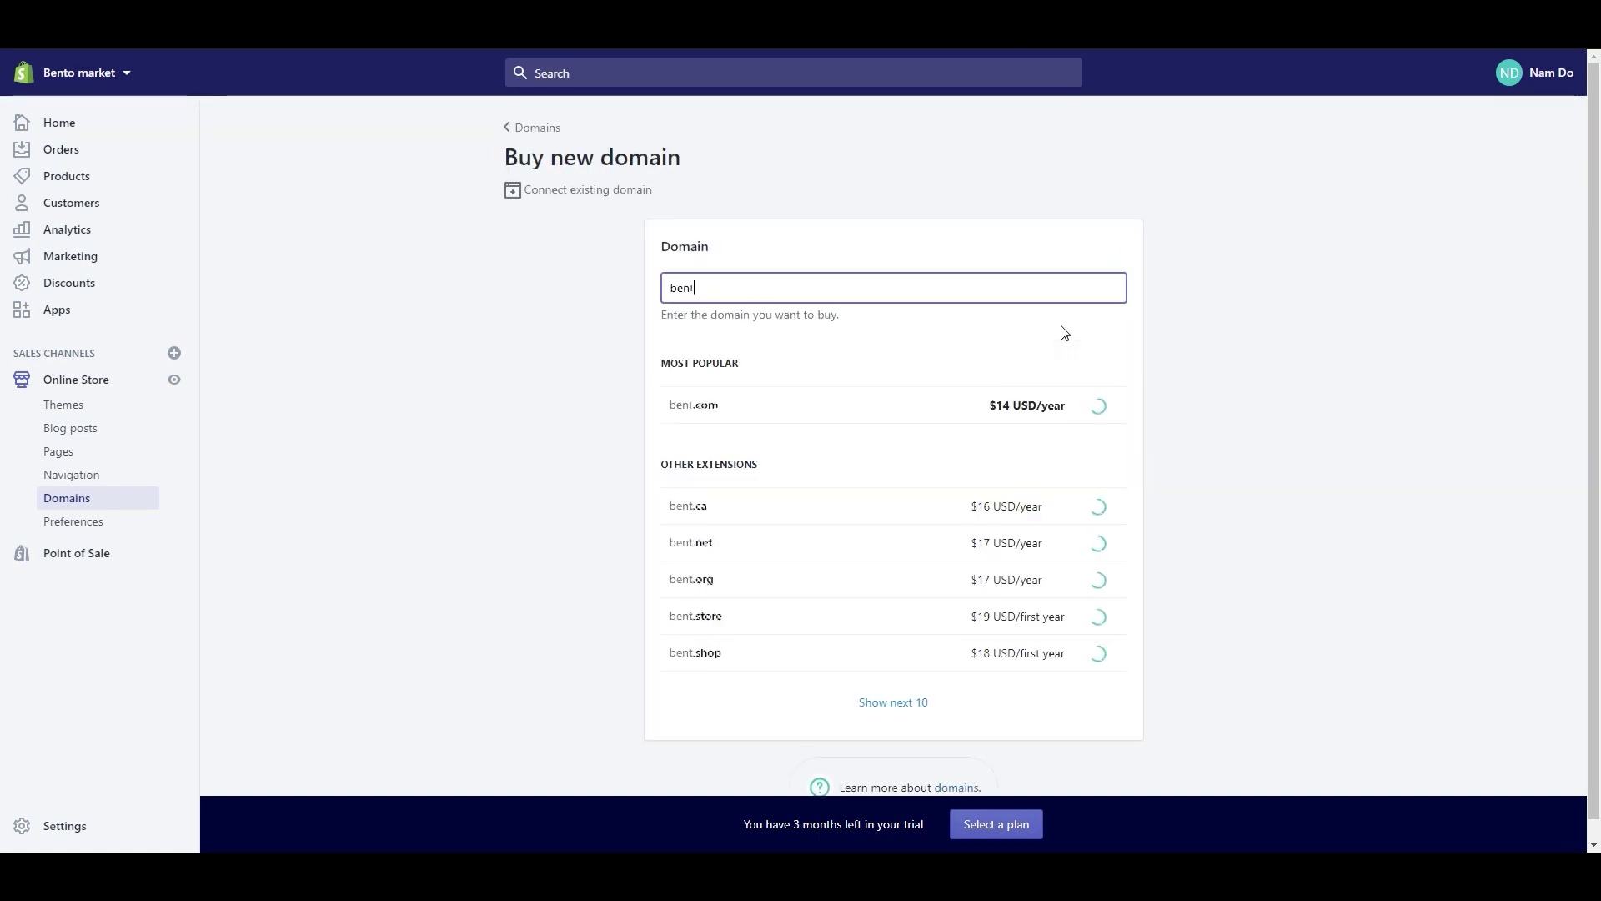
text(omarket.com)
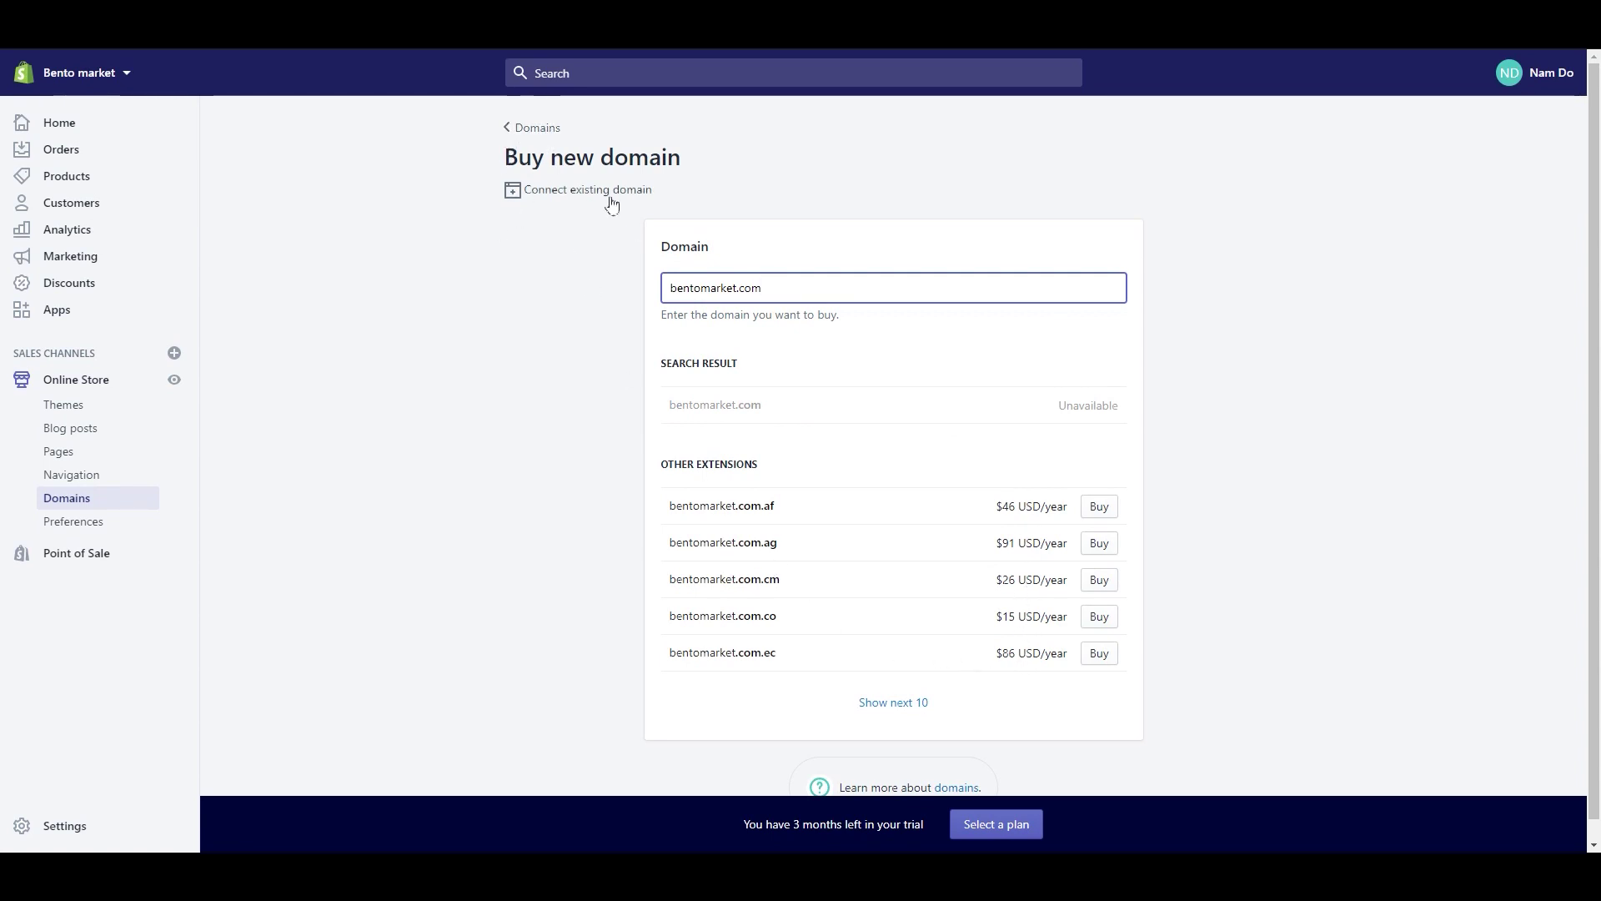
Step: Go back to Domains and bring up the Transfer domain form
click(540, 132)
click(734, 192)
click(822, 277)
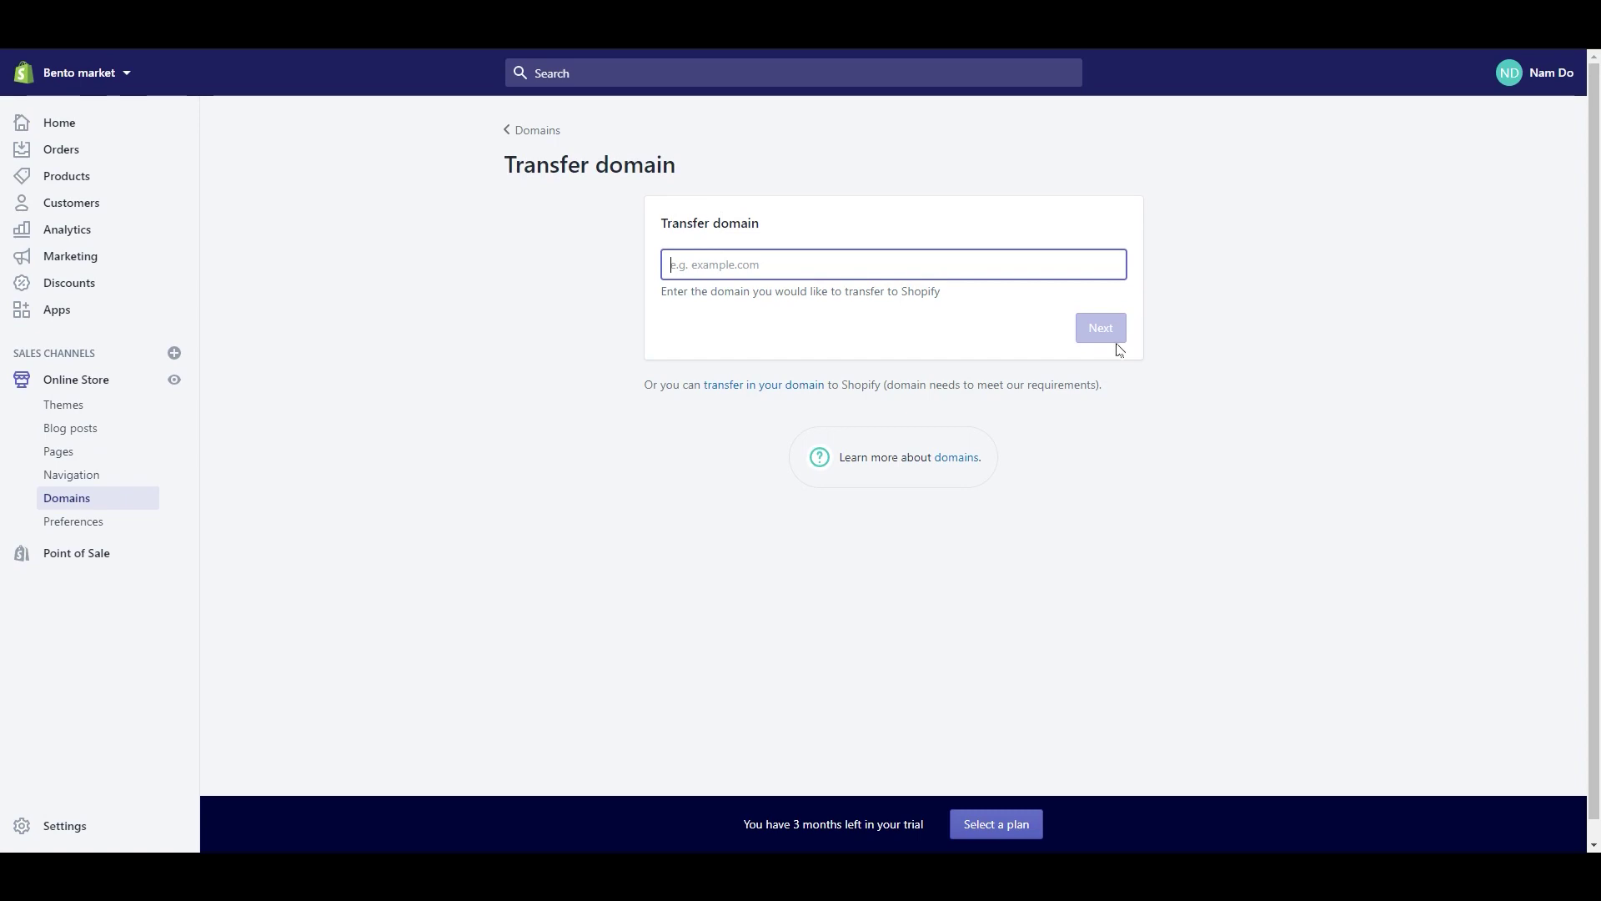